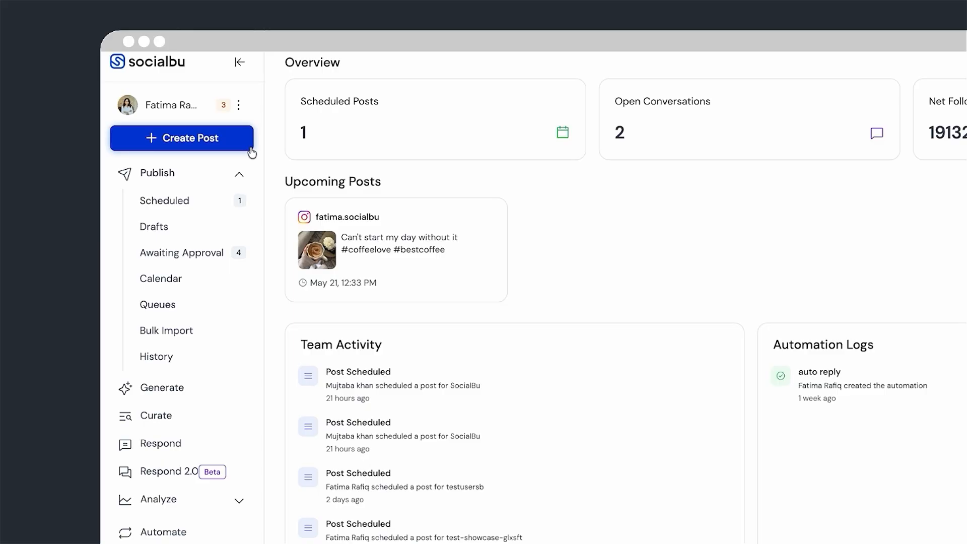
- Start a new post and switch the account list from My Accounts to the SocialBu team
{"action": "left_click", "coordinate": [251, 150]}
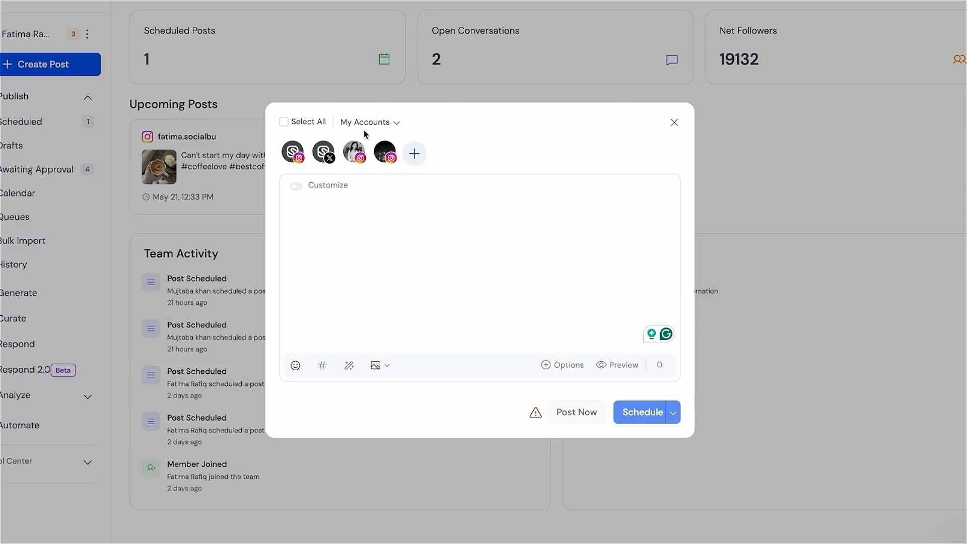
{"action": "left_click", "coordinate": [284, 124]}
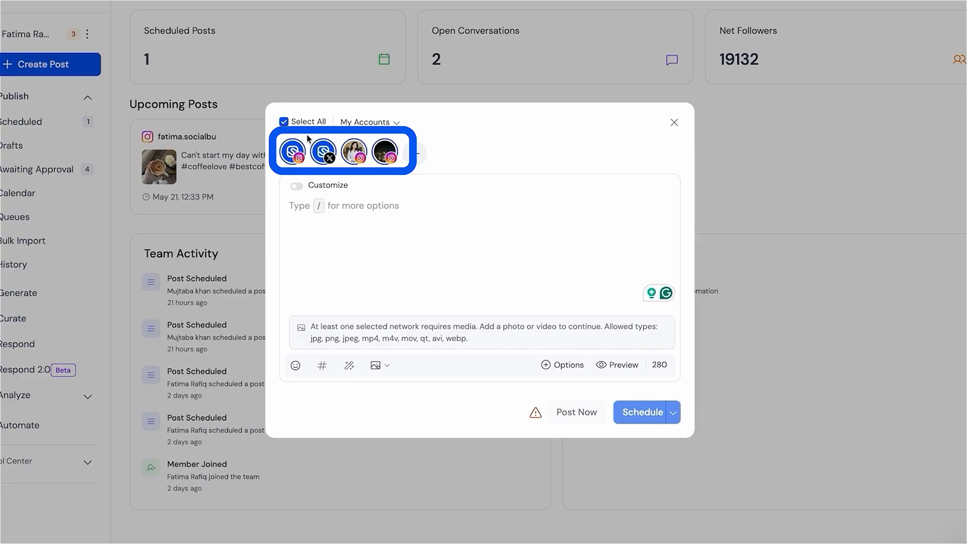
{"action": "left_click", "coordinate": [284, 123]}
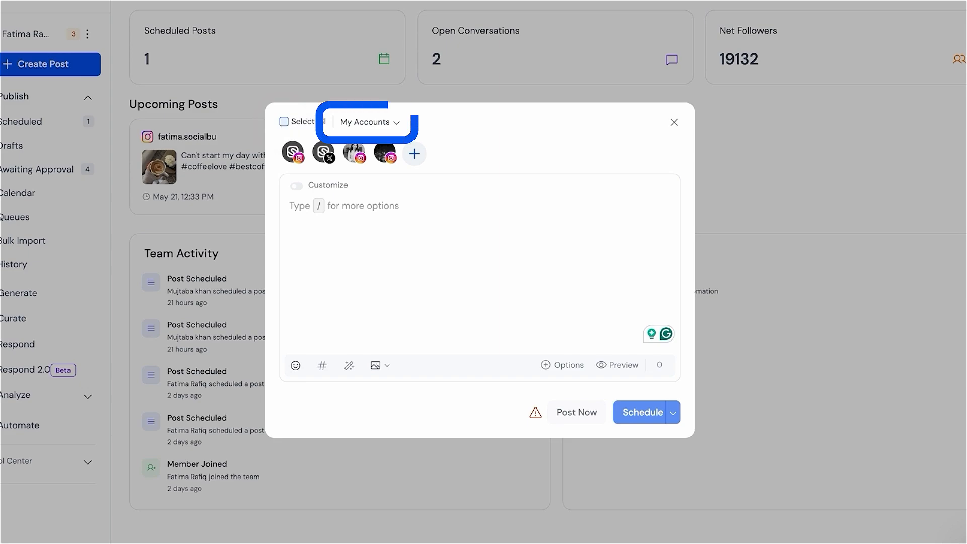
{"action": "left_click", "coordinate": [382, 125]}
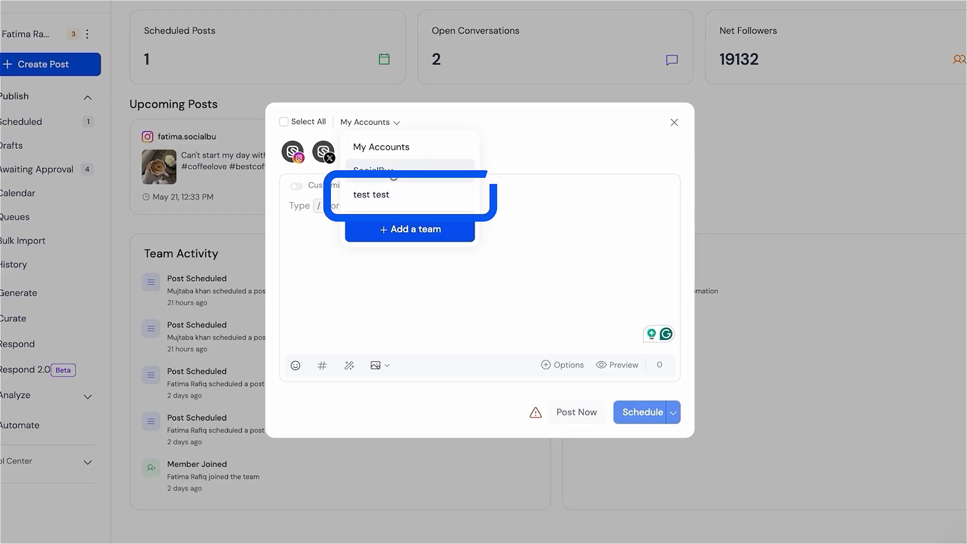
{"action": "left_click", "coordinate": [393, 174]}
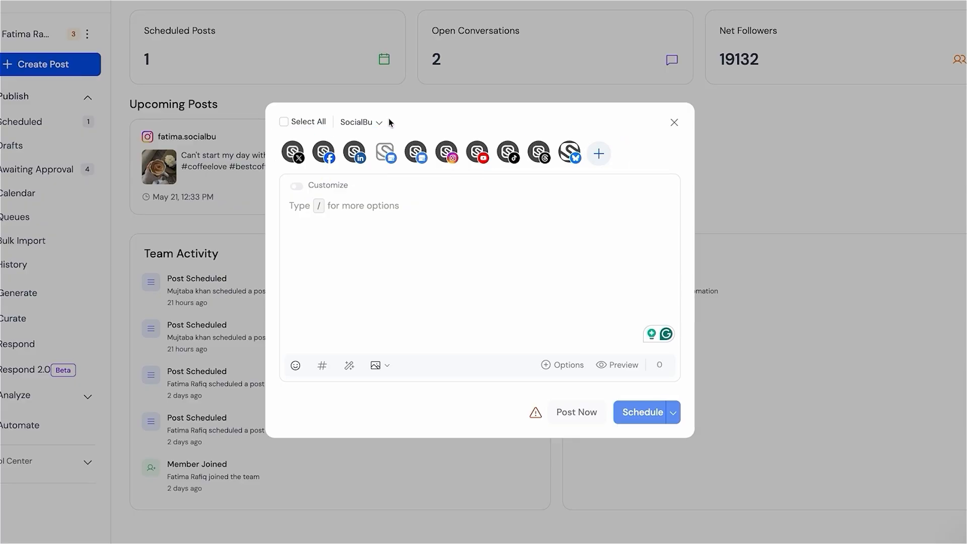
{"action": "left_click", "coordinate": [415, 154]}
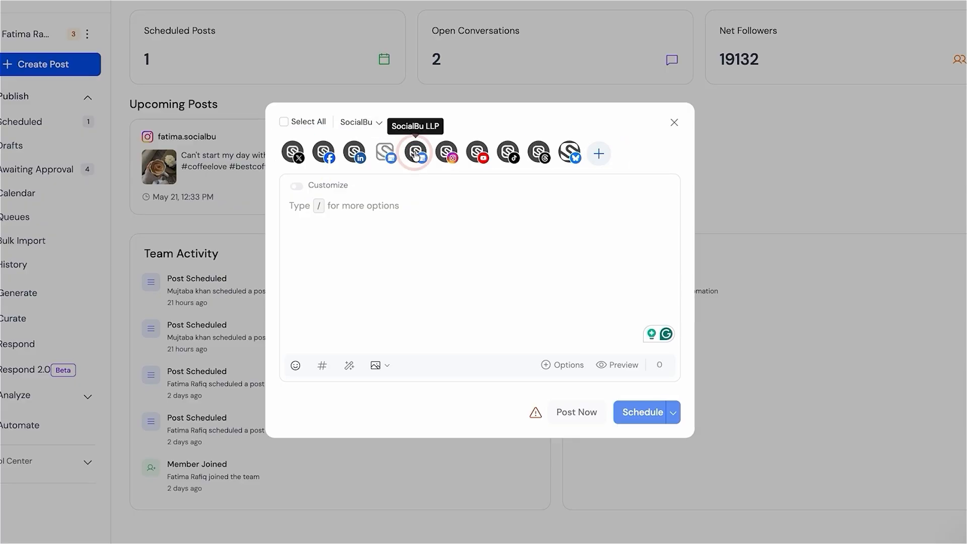
{"action": "left_click", "coordinate": [418, 155]}
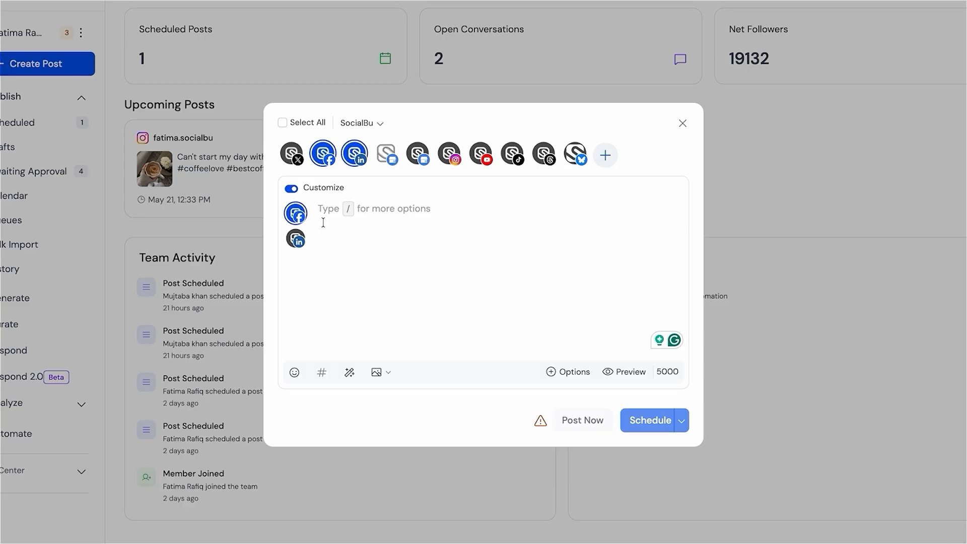
- Generate an AI caption for the Facebook version of the post and show the available media sources
{"action": "left_click", "coordinate": [365, 253]}
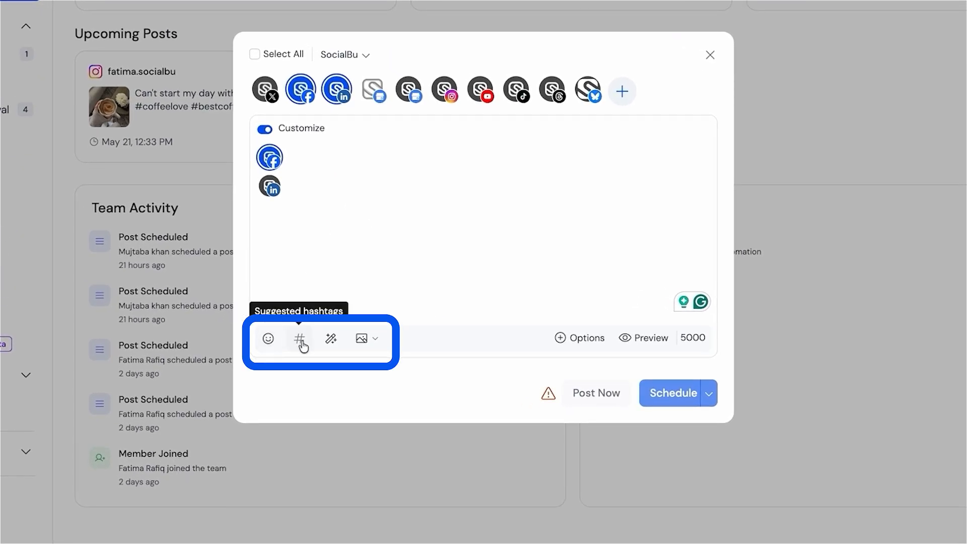
{"action": "left_click", "coordinate": [330, 341]}
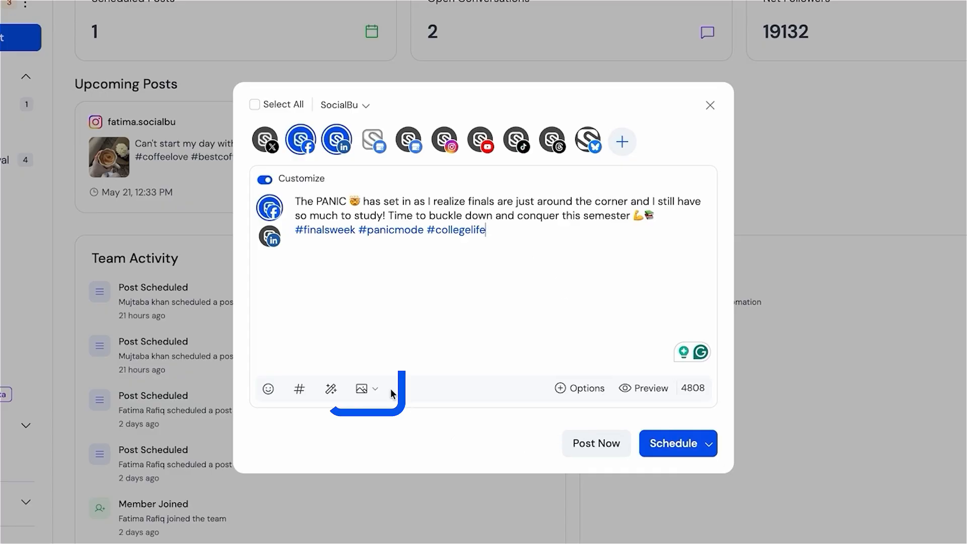
{"action": "left_click", "coordinate": [375, 389]}
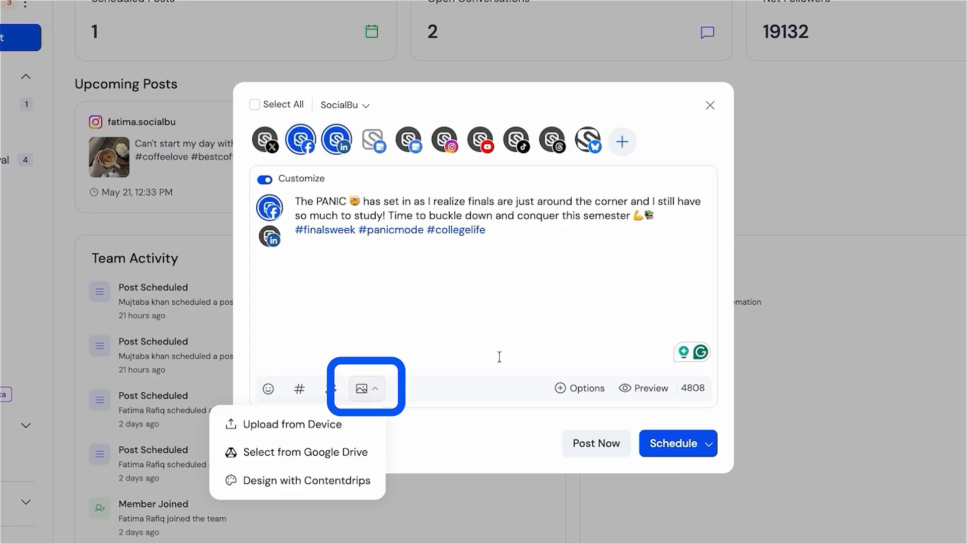
- Examine the network-specific post options for Facebook and Google Business, and check the warning about what the post still lacks
{"action": "left_click", "coordinate": [561, 392]}
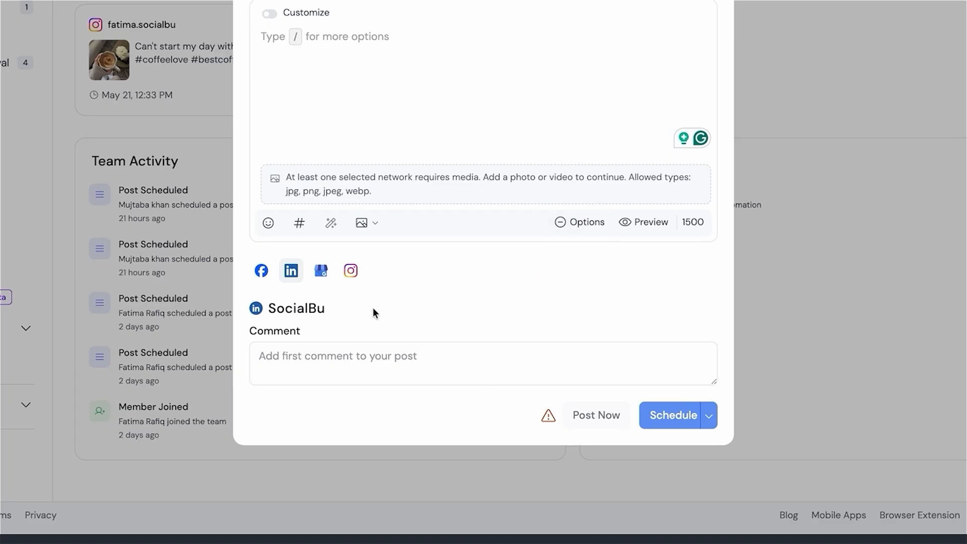
{"action": "left_click", "coordinate": [260, 276]}
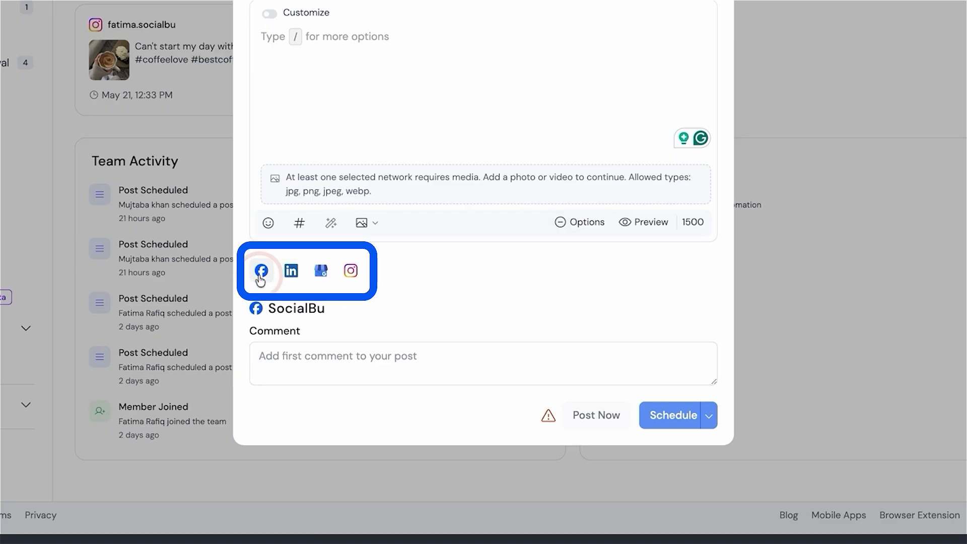
{"action": "left_click", "coordinate": [321, 275]}
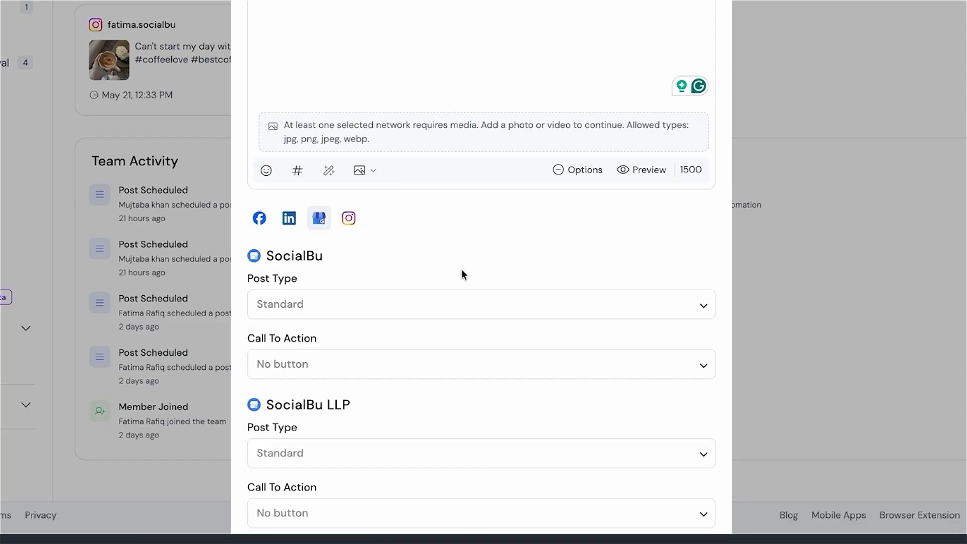
{"action": "left_click", "coordinate": [558, 172]}
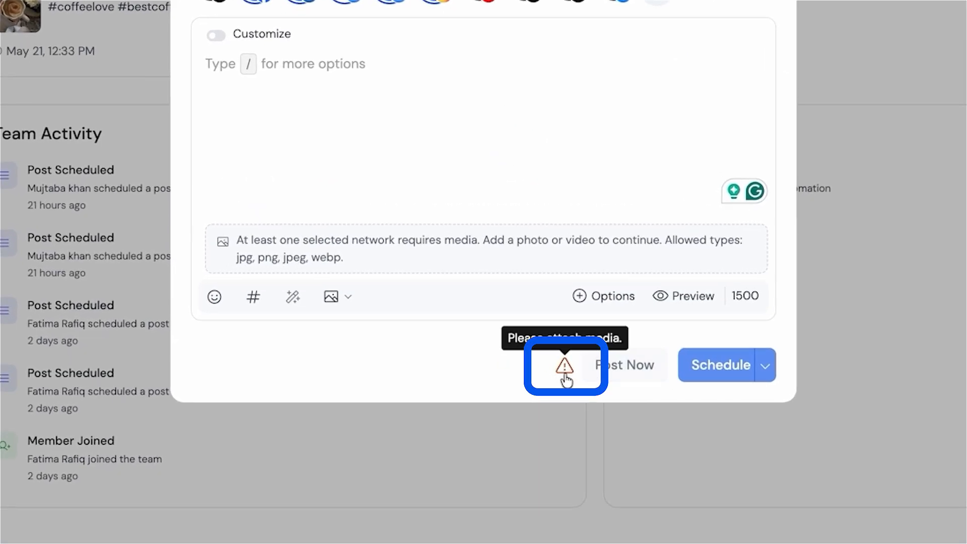
{"action": "mouse_move", "coordinate": [562, 381]}
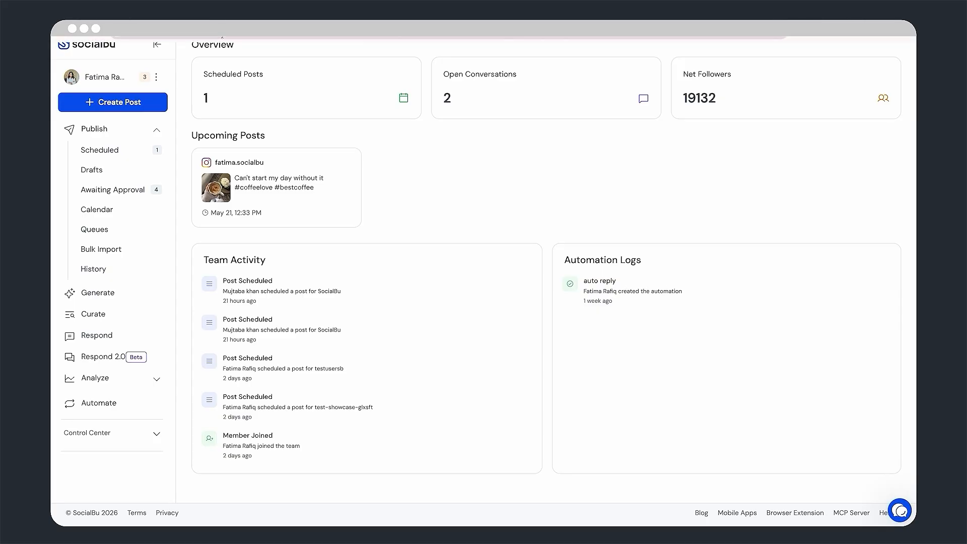
- Start a new post and deselect the SocialBu Instagram, Google Business, LinkedIn and Facebook accounts
{"action": "left_click", "coordinate": [158, 112]}
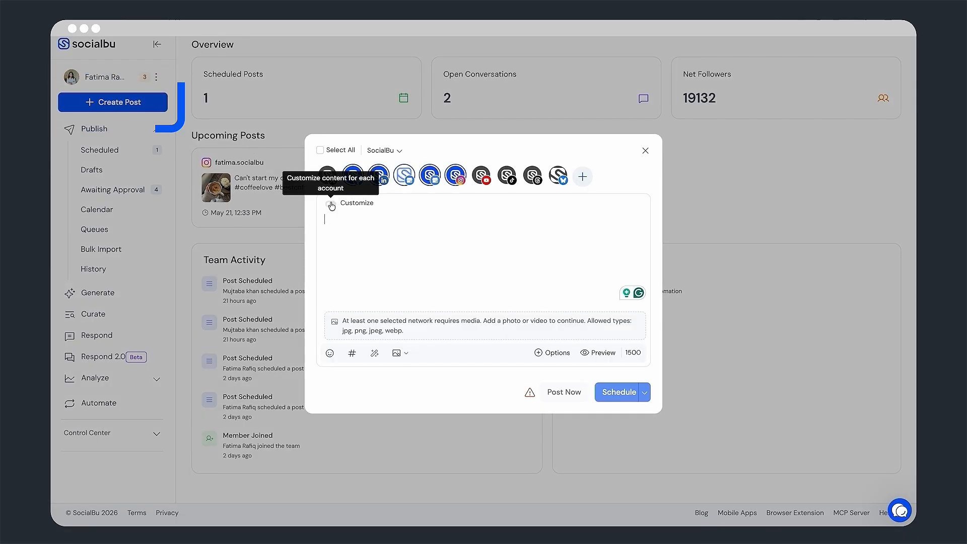
{"action": "left_click", "coordinate": [455, 176]}
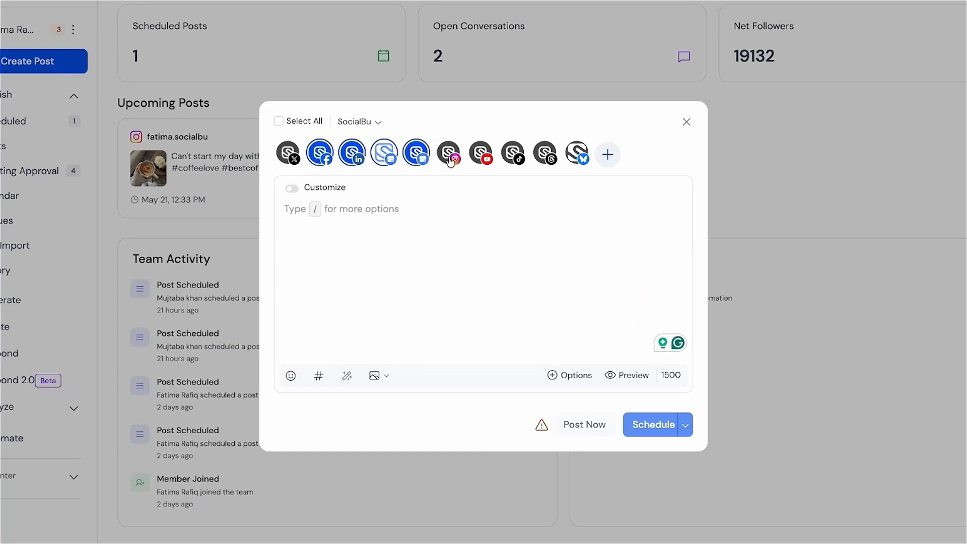
{"action": "left_click", "coordinate": [429, 176]}
{"action": "left_click", "coordinate": [404, 176]}
{"action": "left_click", "coordinate": [378, 176]}
{"action": "left_click", "coordinate": [353, 175]}
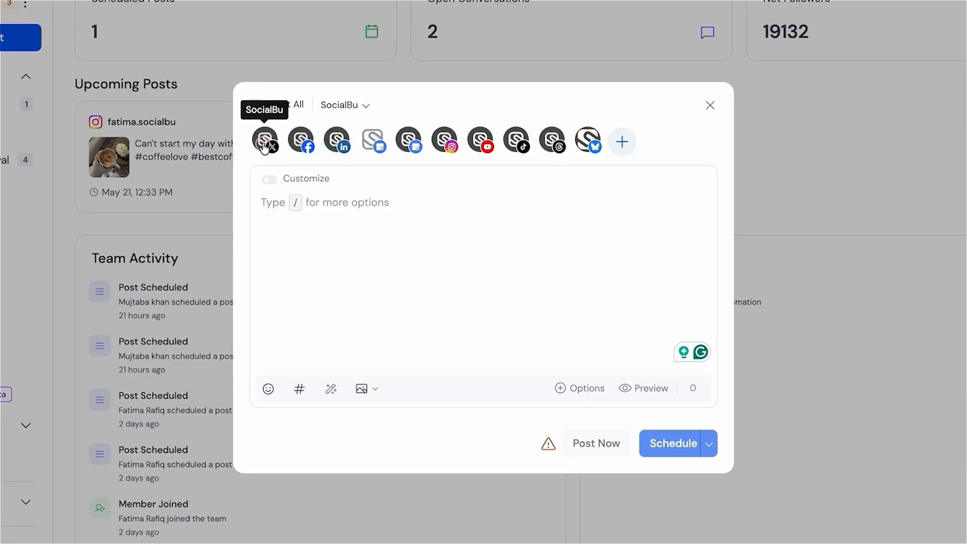
- Select the SocialBu X and Instagram accounts and enable customized content for each account
{"action": "left_click", "coordinate": [265, 144]}
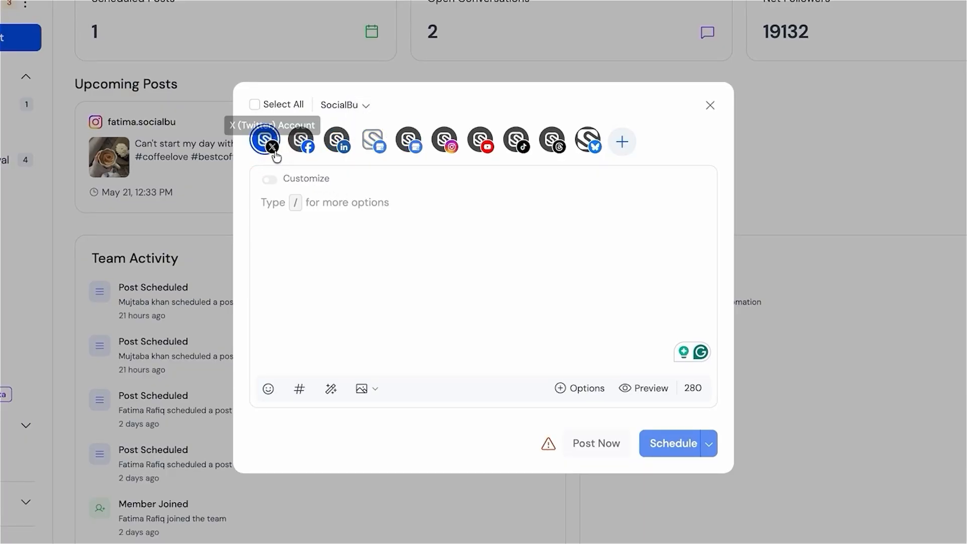
{"action": "left_click", "coordinate": [450, 146]}
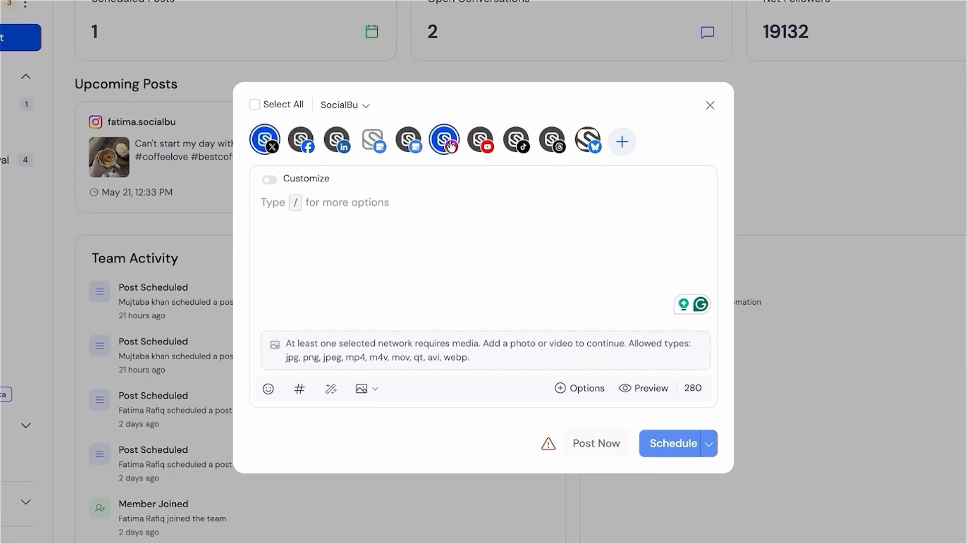
{"action": "left_click", "coordinate": [272, 185]}
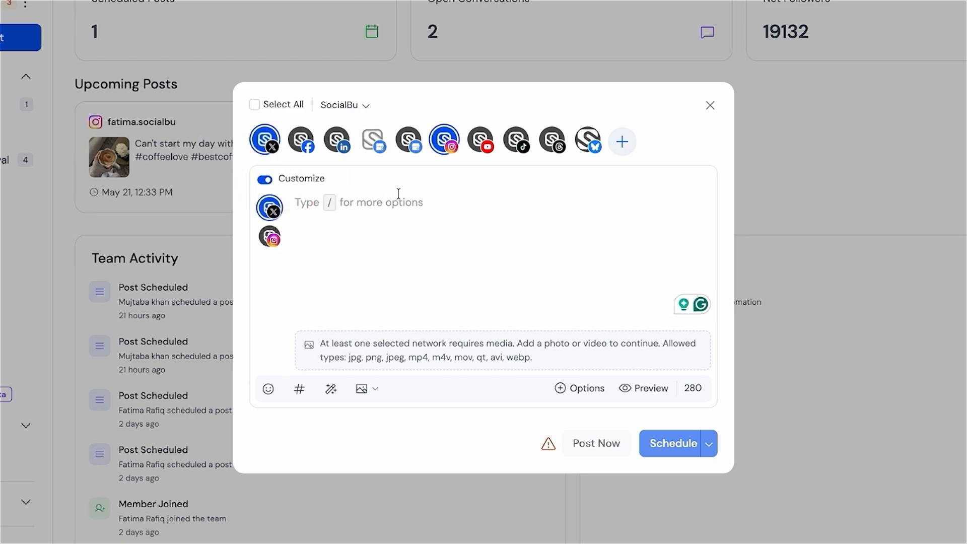
- Attach the image _.jpeg from the Downloads folder on the device to the post
{"action": "left_click", "coordinate": [373, 212]}
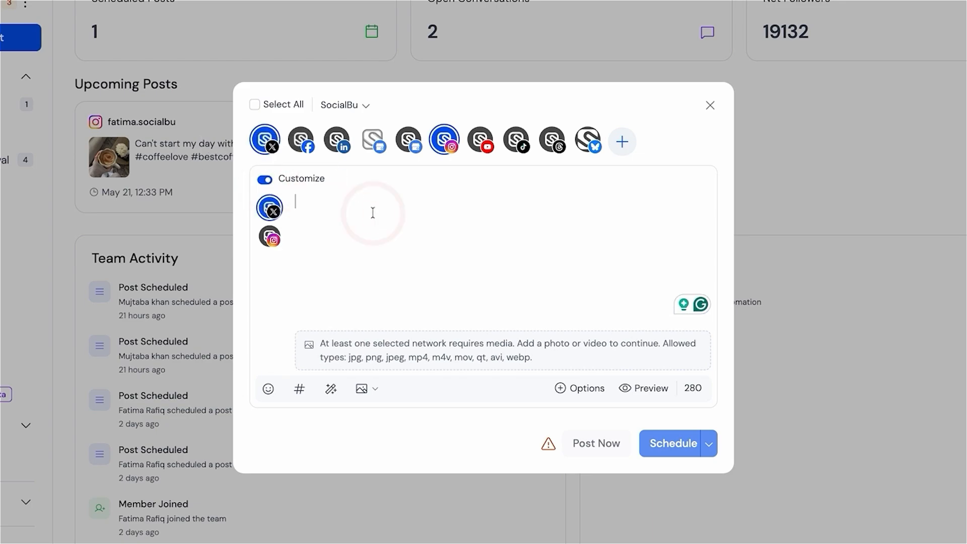
{"action": "left_click", "coordinate": [363, 389]}
{"action": "left_click", "coordinate": [341, 424]}
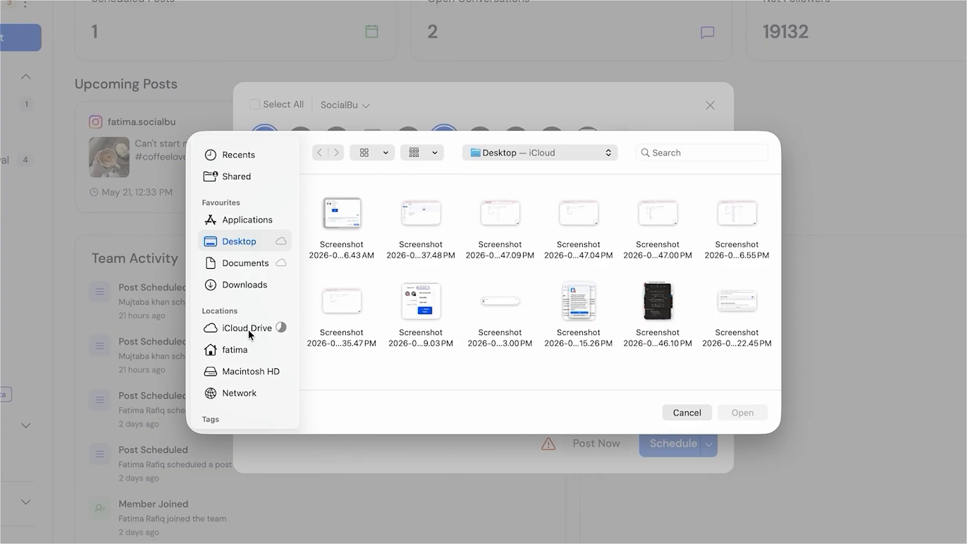
{"action": "left_click", "coordinate": [243, 286]}
{"action": "left_click", "coordinate": [571, 302]}
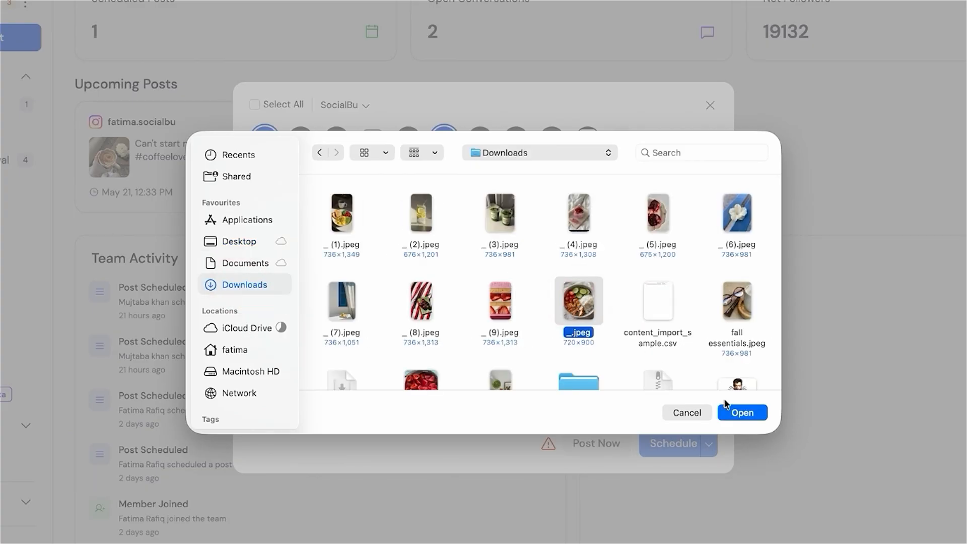
{"action": "left_click", "coordinate": [738, 413]}
- Write the caption "Healthy Life Healthy Diet" for the X version of the post
{"action": "type", "text": "Heal"}
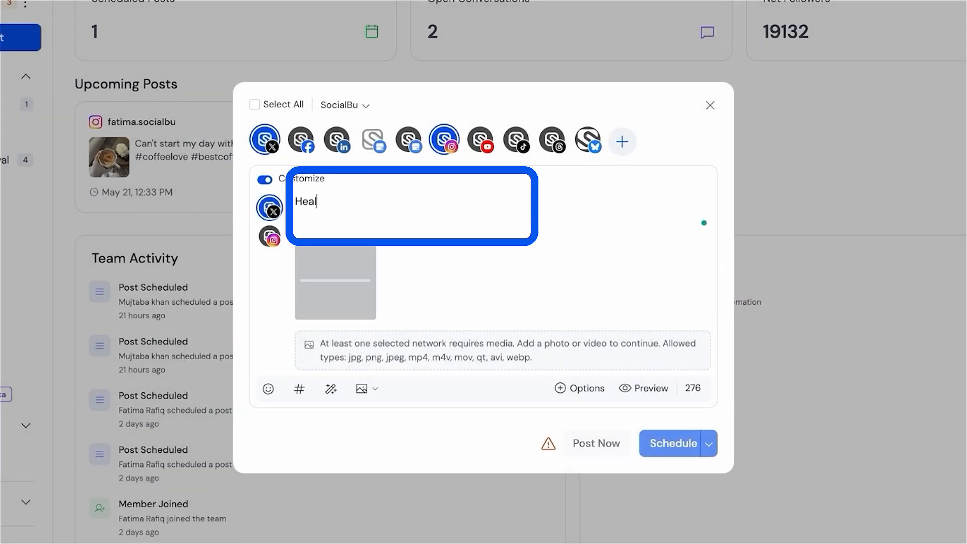
{"action": "type", "text": "thy Life Healthy Diet"}
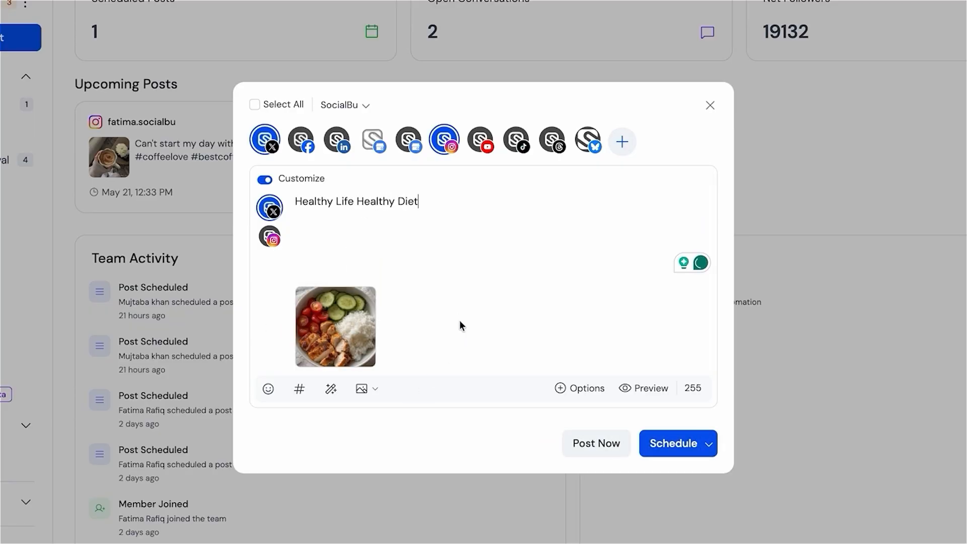
{"action": "triple_click", "coordinate": [338, 201]}
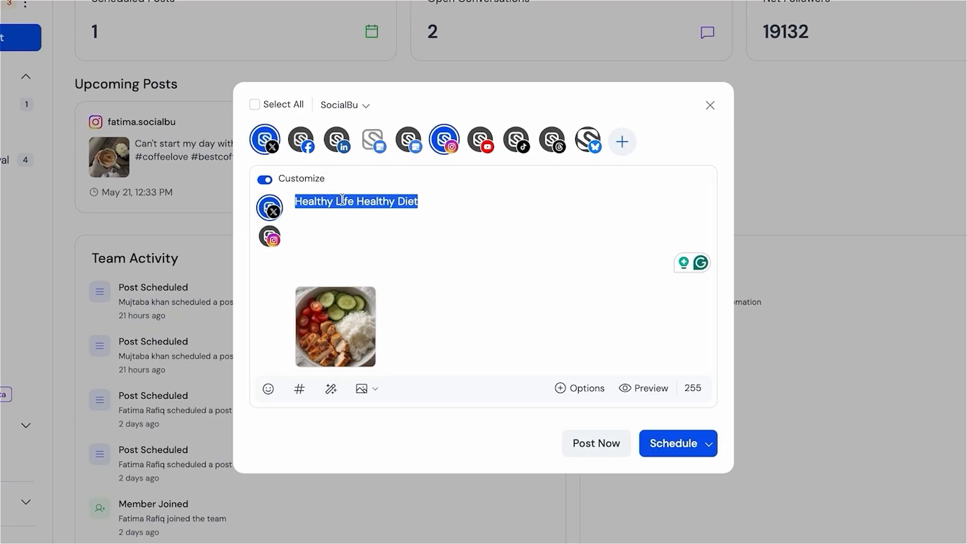
- Add "day 01" to the end of the Instagram version's caption and compare it with the X version
{"action": "left_click", "coordinate": [324, 235]}
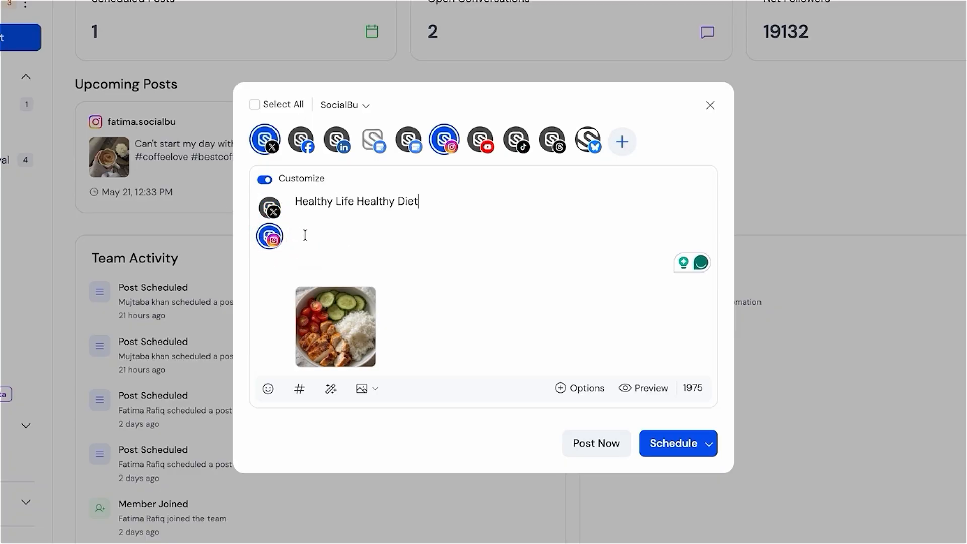
{"action": "type", "text": "day 01"}
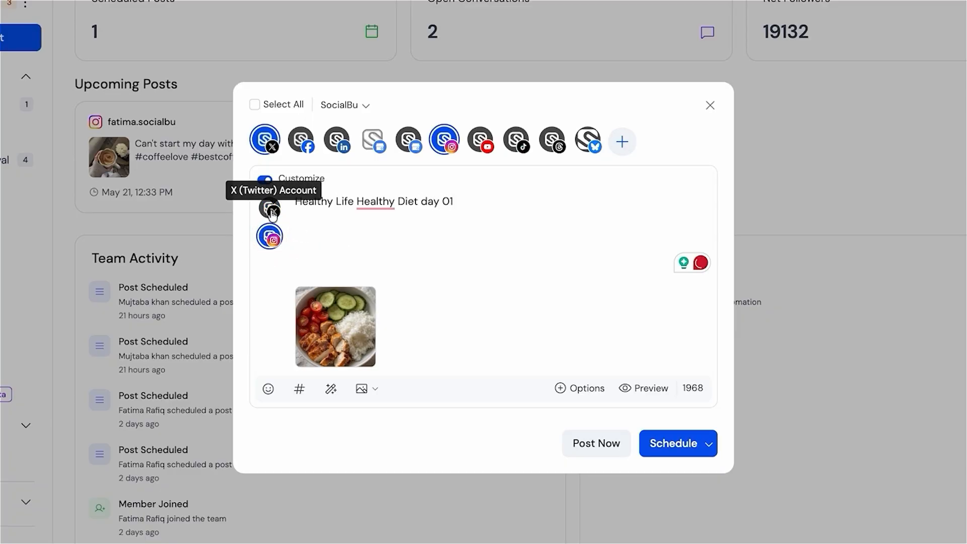
{"action": "left_click", "coordinate": [275, 212]}
{"action": "left_click", "coordinate": [272, 244]}
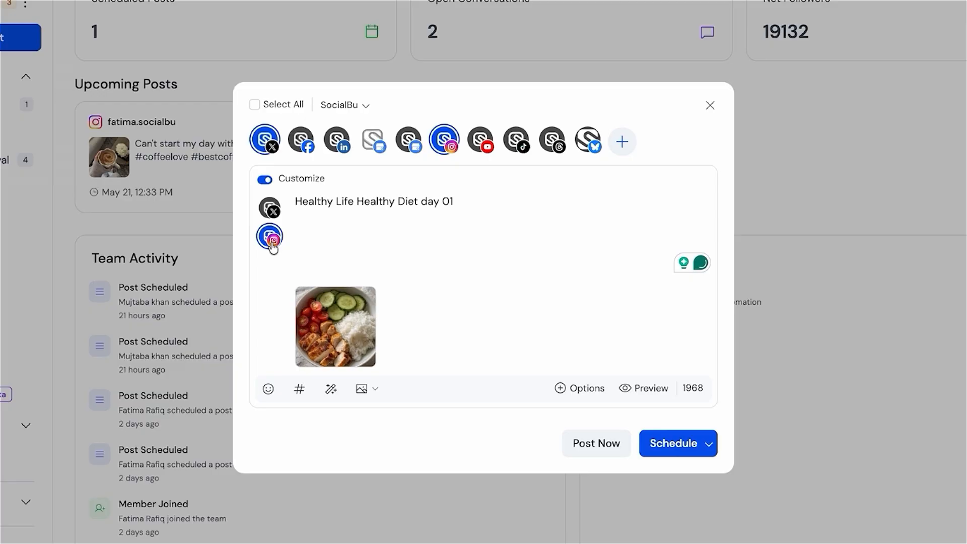
- Extend the Instagram caption and the X caption with separate AI-generated text
{"action": "left_click", "coordinate": [332, 391]}
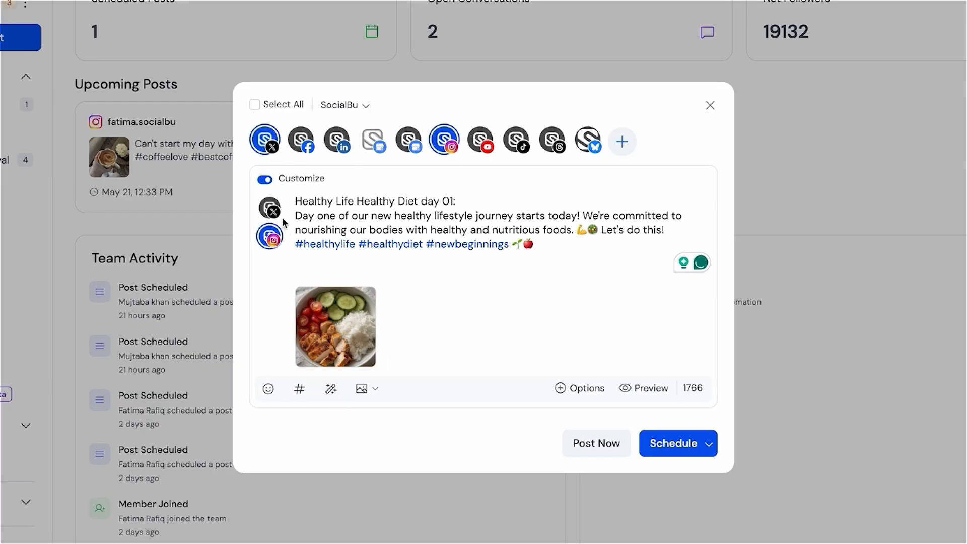
{"action": "left_click", "coordinate": [272, 210]}
{"action": "left_click", "coordinate": [331, 392]}
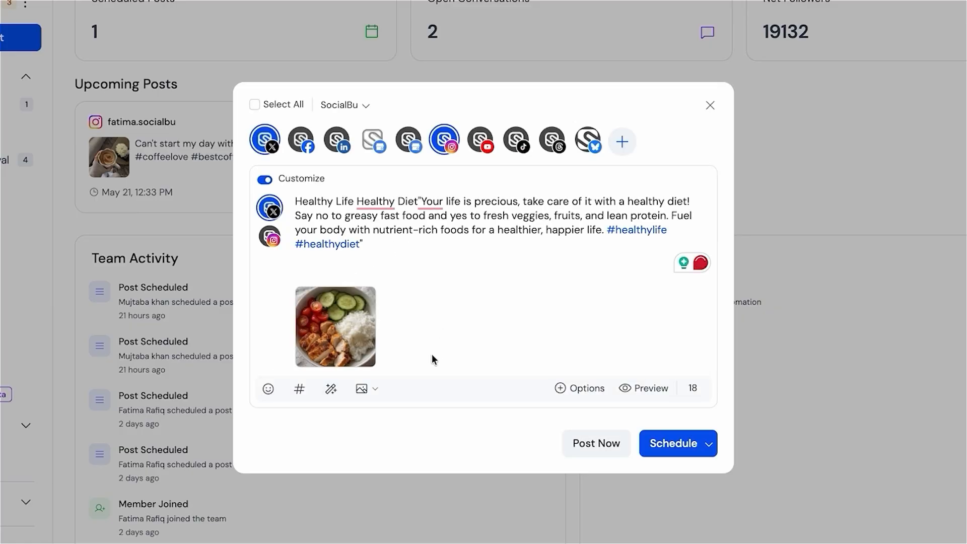
- Show the post options and examine the threaded replies and image alt text settings for X
{"action": "left_click", "coordinate": [561, 389]}
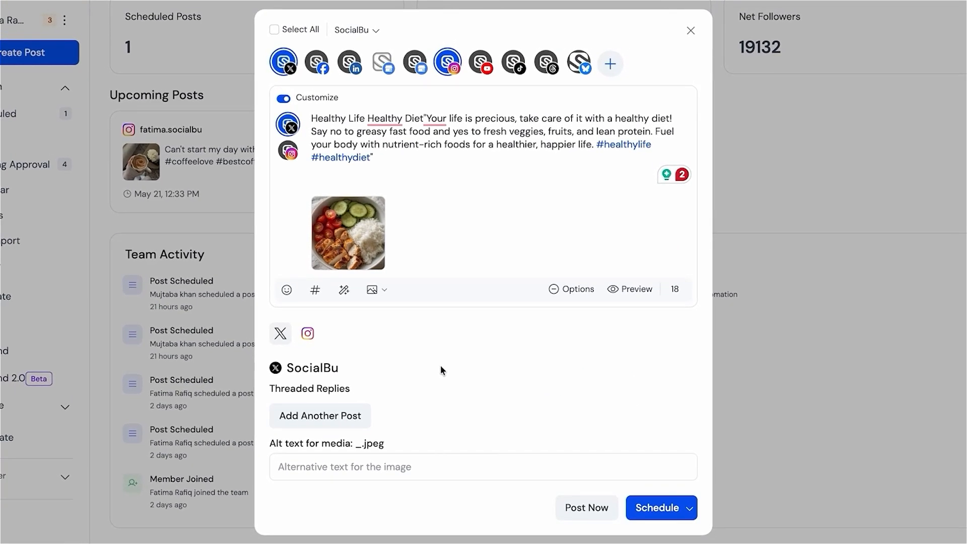
{"action": "left_click_drag", "start_coordinate": [306, 444], "coordinate": [380, 445]}
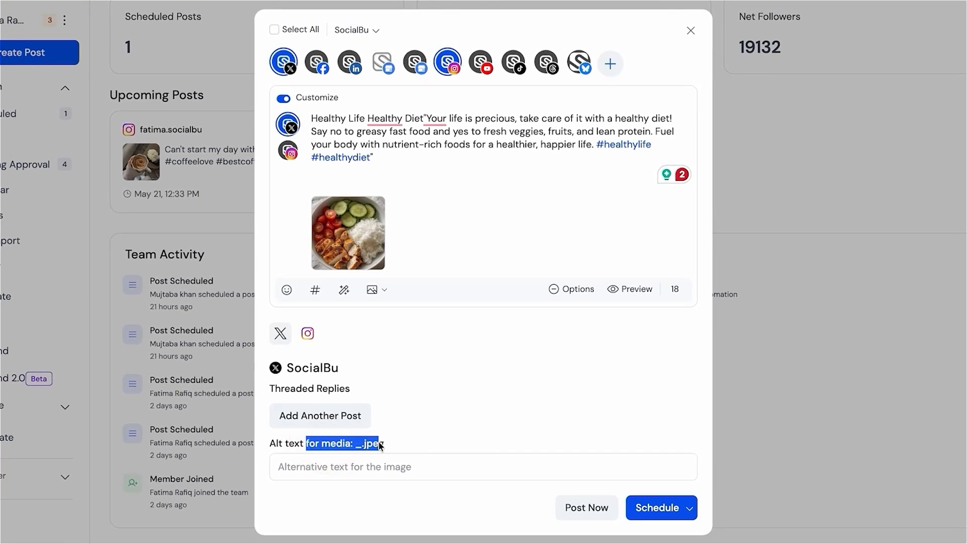
{"action": "left_click", "coordinate": [395, 366]}
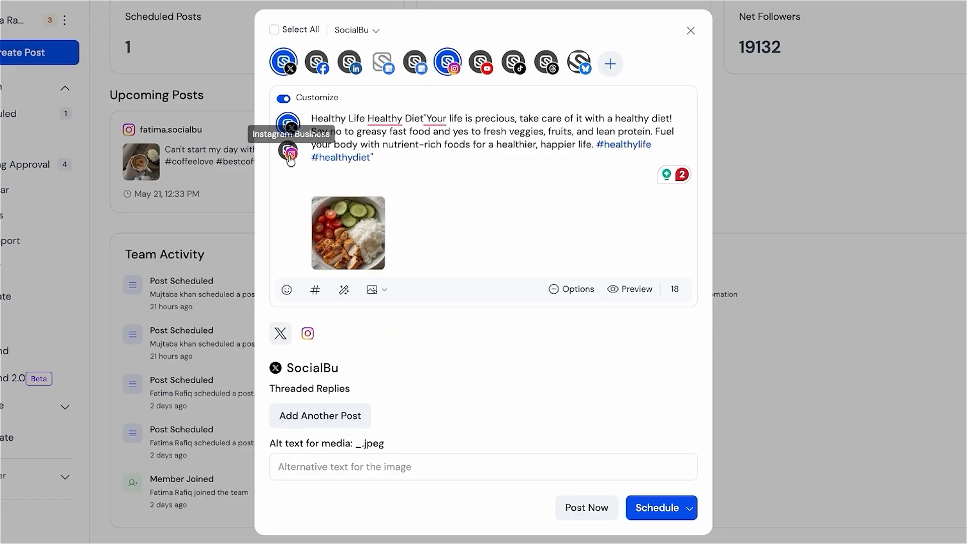
- Examine the Instagram post options for story, collaborators, first comment and image alt text, and hide the options
{"action": "left_click", "coordinate": [310, 338]}
{"action": "scroll", "coordinate": [312, 339], "scroll_direction": "down", "scroll_amount": 3}
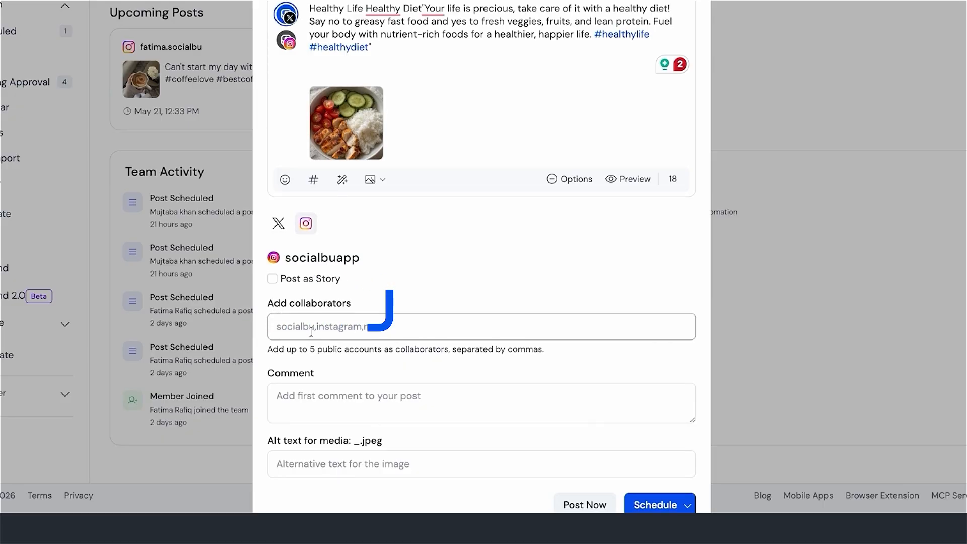
{"action": "scroll", "coordinate": [311, 333], "scroll_direction": "down", "scroll_amount": 1}
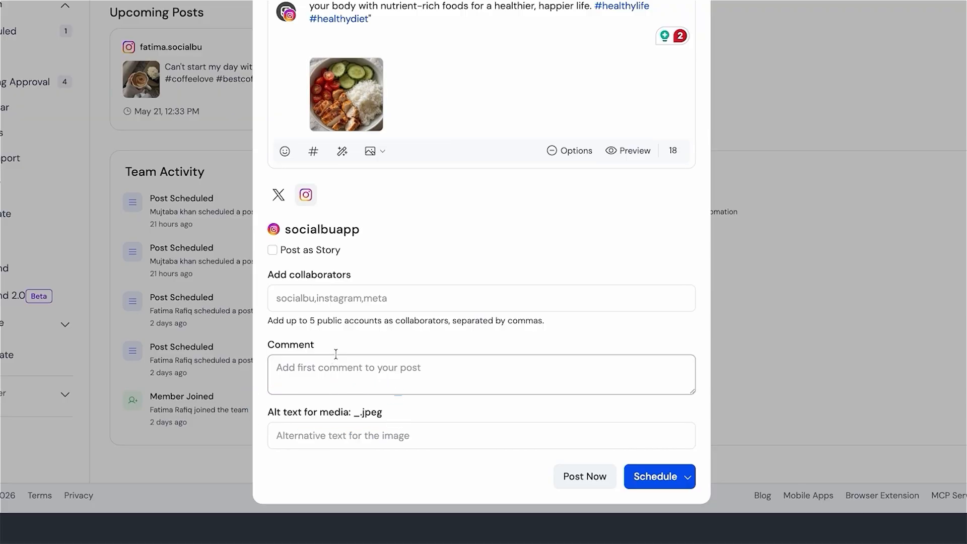
{"action": "left_click", "coordinate": [551, 150]}
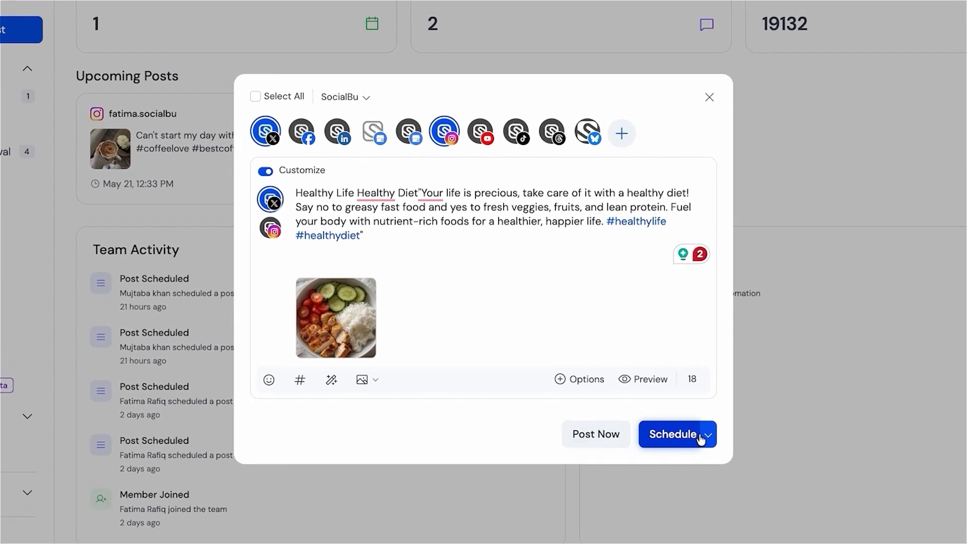
- Schedule the customized X and Instagram post for May 10, 2026 at 3:49 PM and close the composer
{"action": "left_click", "coordinate": [693, 360]}
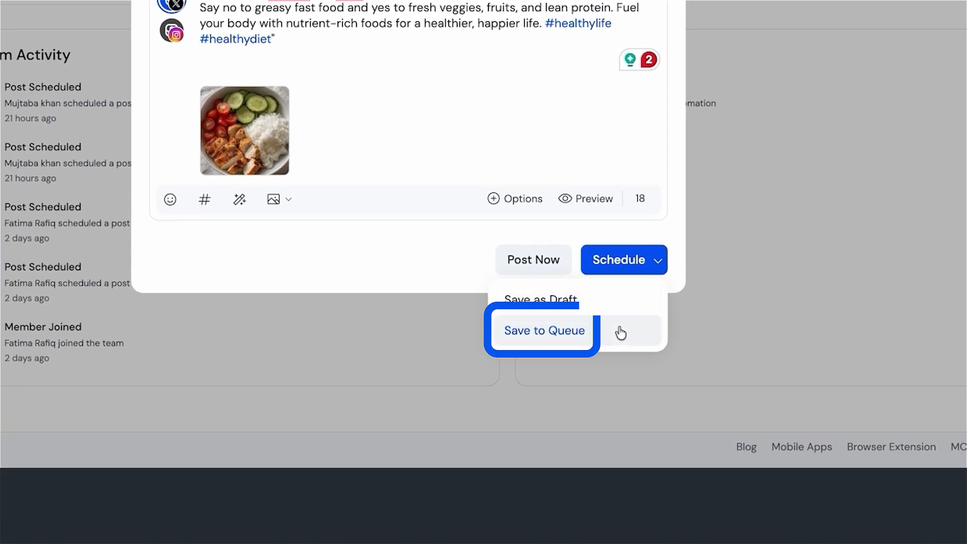
{"action": "left_click", "coordinate": [609, 262]}
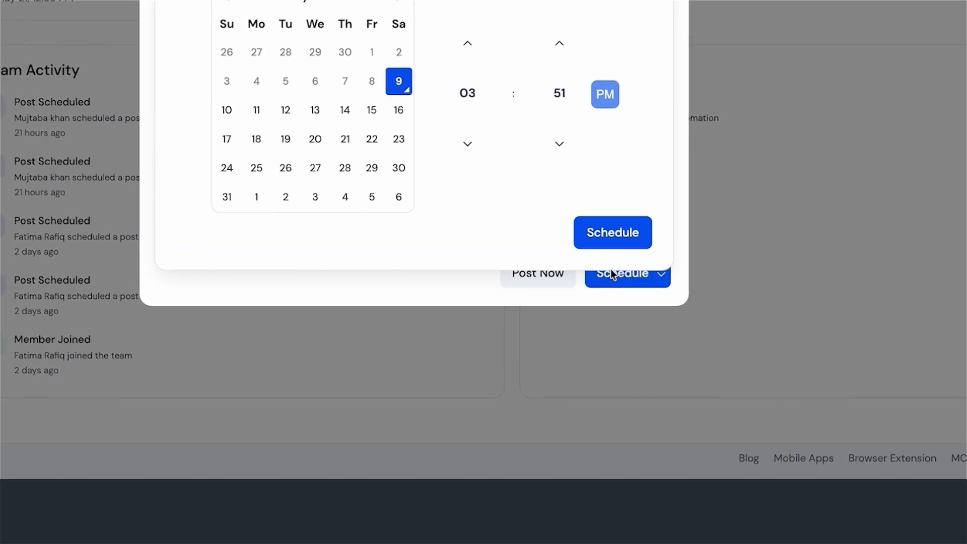
{"action": "left_click", "coordinate": [219, 97]}
{"action": "left_click", "coordinate": [611, 318]}
{"action": "left_click", "coordinate": [611, 319]}
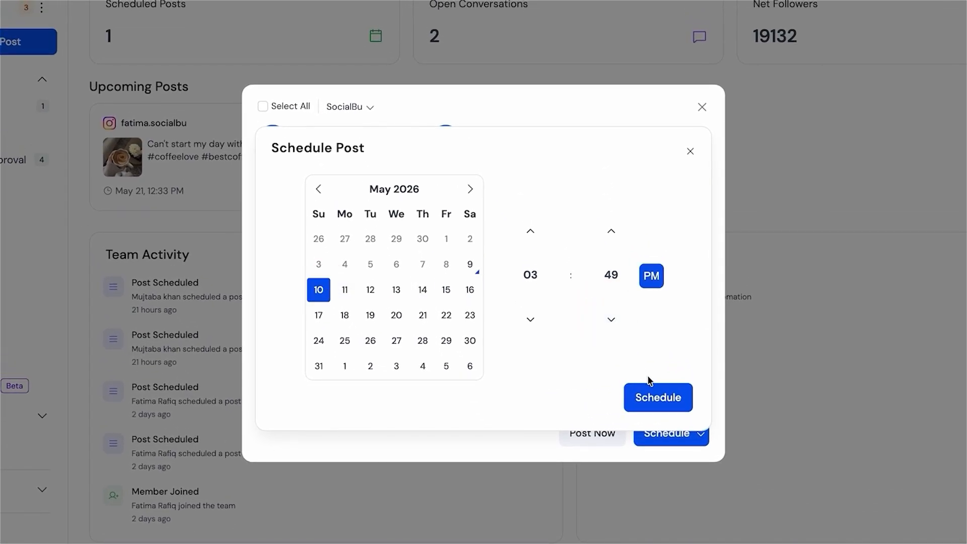
{"action": "left_click", "coordinate": [656, 396]}
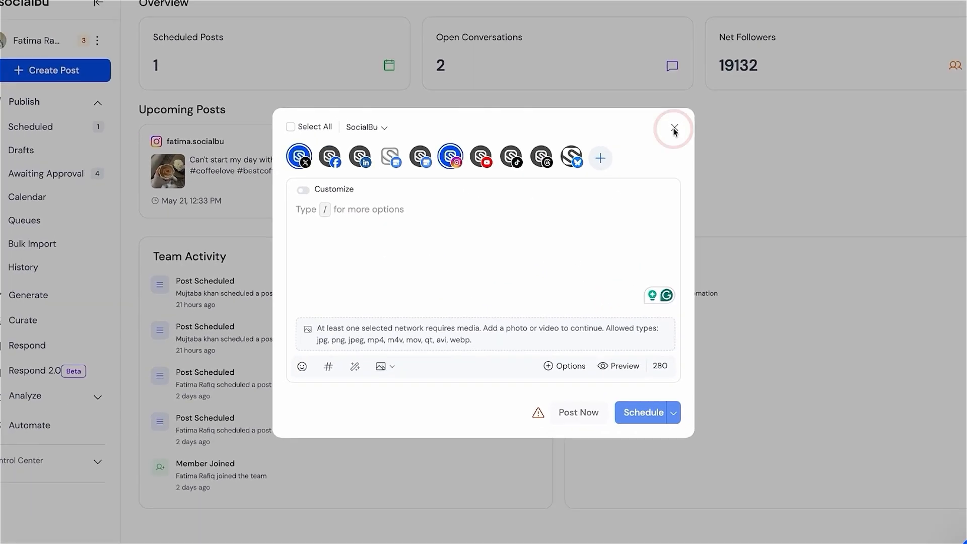
{"action": "left_click", "coordinate": [674, 130]}
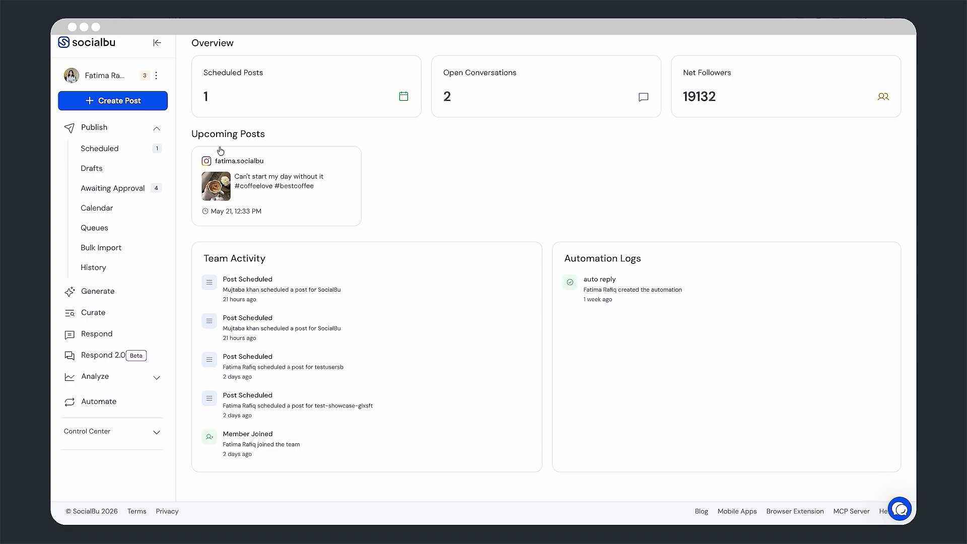
- Review the scheduled posts list and preview the scheduled X version of the healthy diet post
{"action": "left_click", "coordinate": [147, 153]}
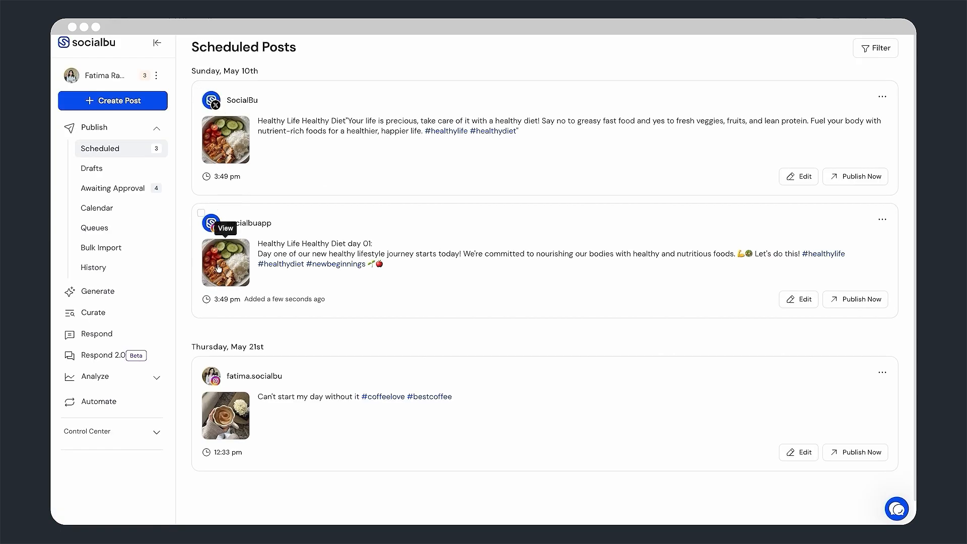
{"action": "scroll", "coordinate": [222, 257], "scroll_direction": "down", "scroll_amount": 1}
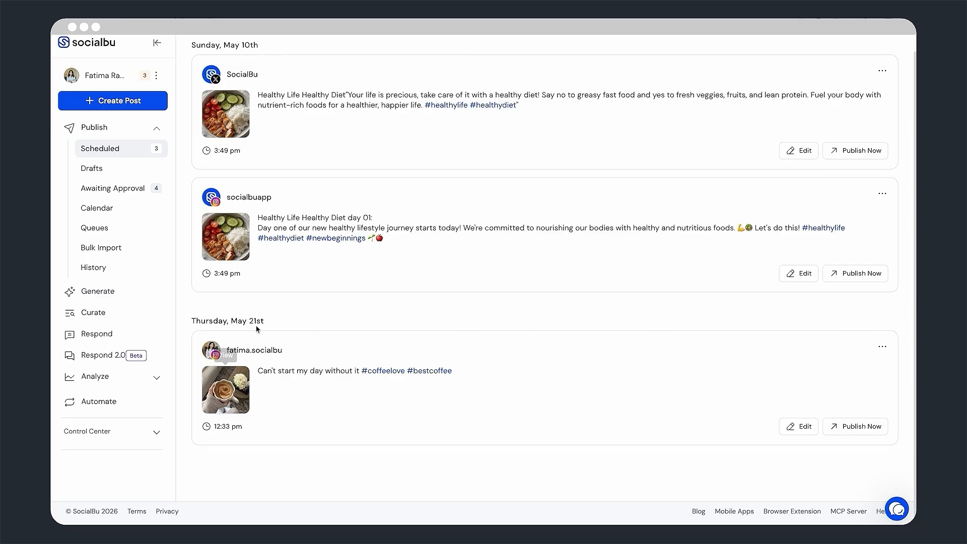
{"action": "scroll", "coordinate": [302, 340], "scroll_direction": "up", "scroll_amount": 1}
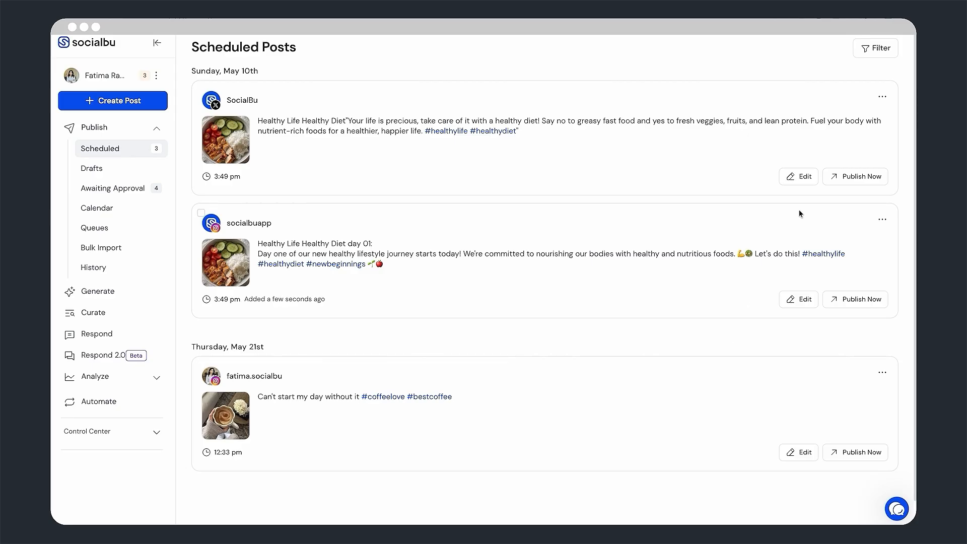
{"action": "left_click", "coordinate": [882, 96]}
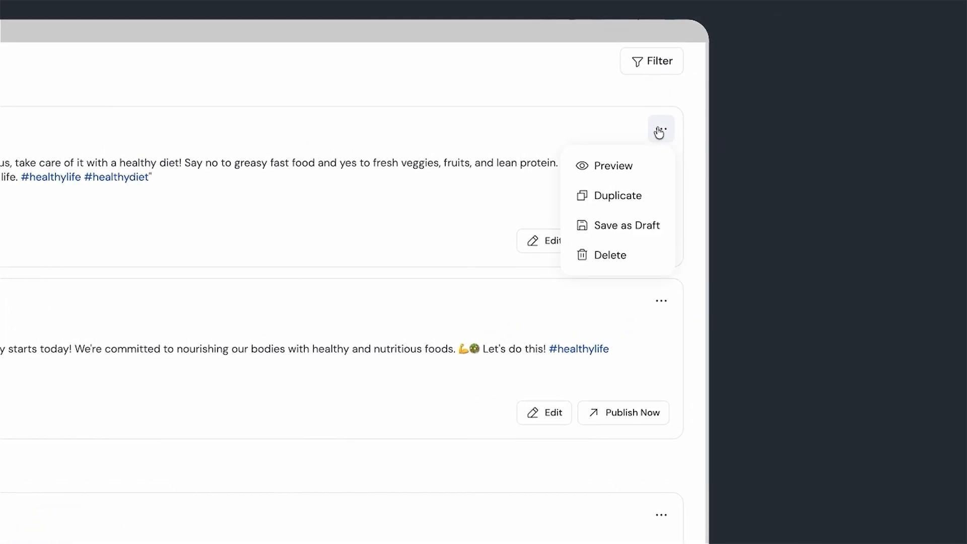
{"action": "left_click", "coordinate": [638, 169]}
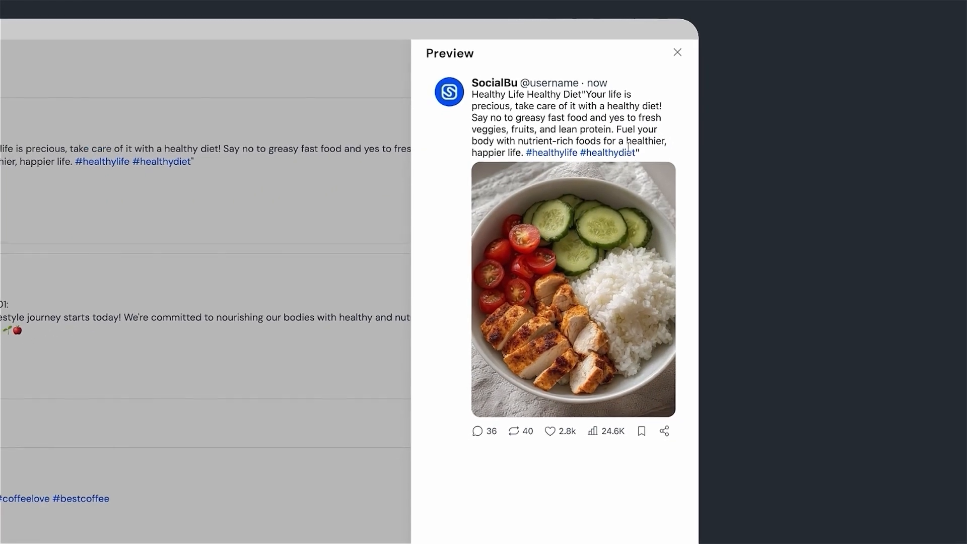
{"action": "left_click", "coordinate": [676, 53]}
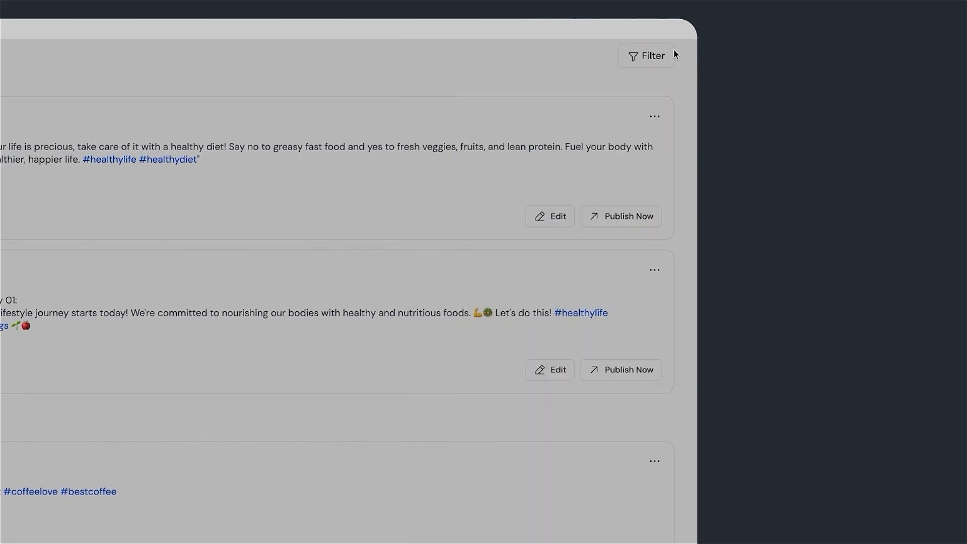
- Open the scheduled X post for editing and close the editor without making changes
{"action": "left_click", "coordinate": [654, 118]}
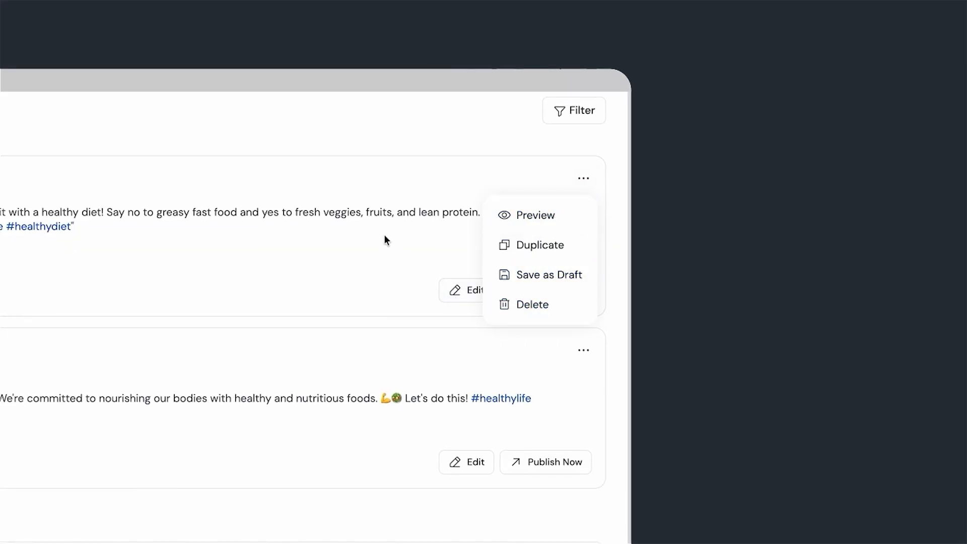
{"action": "left_click", "coordinate": [388, 129]}
{"action": "left_click", "coordinate": [456, 293]}
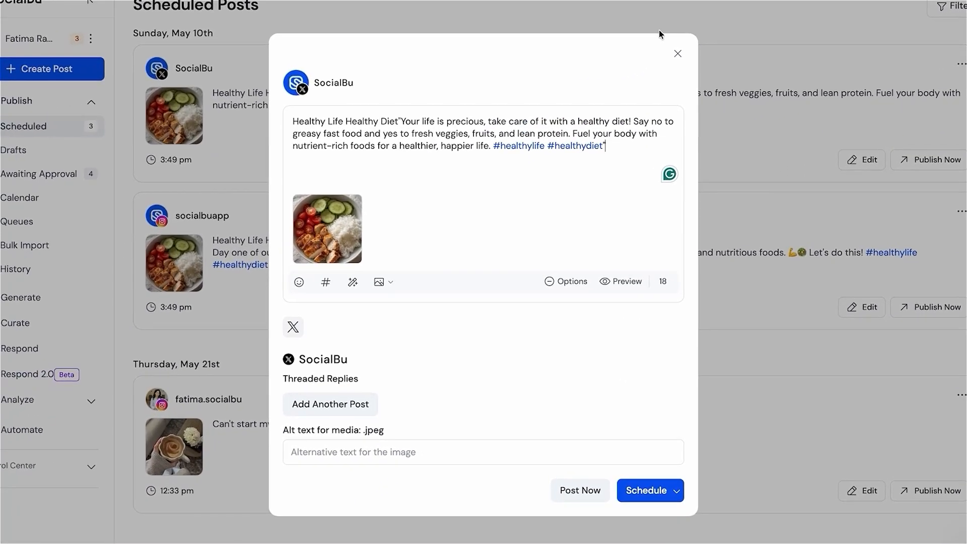
{"action": "left_click", "coordinate": [677, 54]}
- Start a new post from the post drafts page and attach the fruit photo from the Downloads folder
{"action": "left_click", "coordinate": [14, 149]}
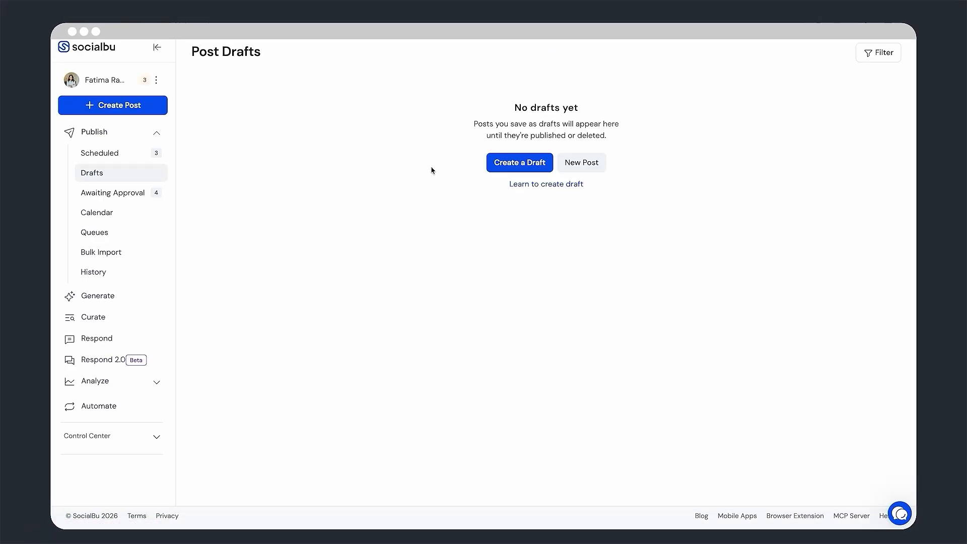
{"action": "left_click", "coordinate": [521, 173]}
{"action": "left_click", "coordinate": [399, 355]}
{"action": "left_click", "coordinate": [372, 383]}
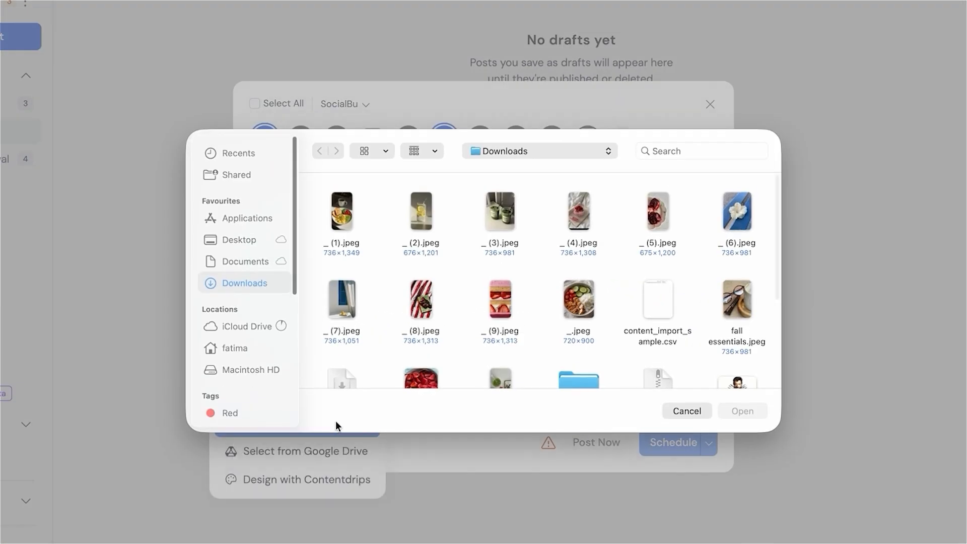
{"action": "left_click", "coordinate": [736, 212]}
{"action": "left_click", "coordinate": [743, 411]}
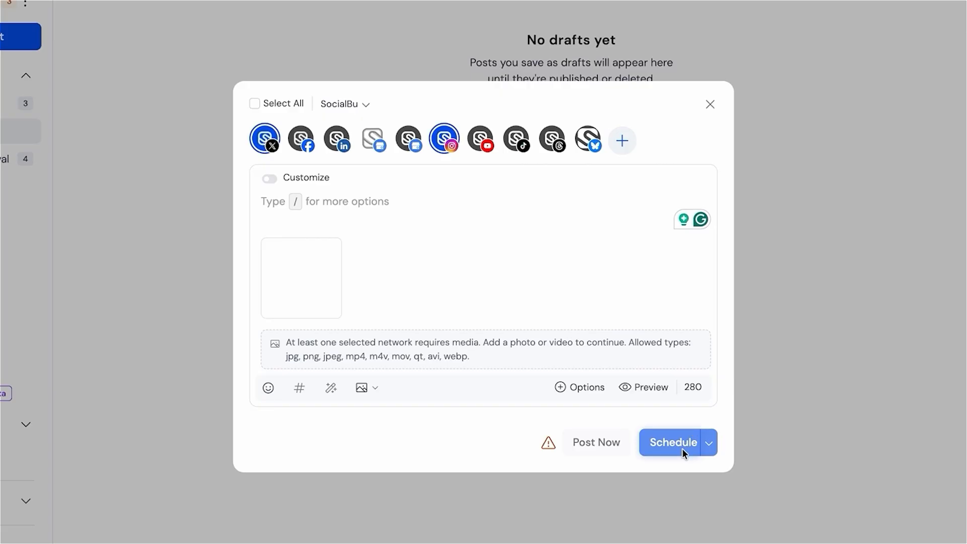
- Schedule the fruit photo post for X and Instagram on May 22 at 4:25 PM and close the composer
{"action": "left_click", "coordinate": [682, 448]}
{"action": "left_click", "coordinate": [444, 319]}
{"action": "left_click", "coordinate": [637, 404]}
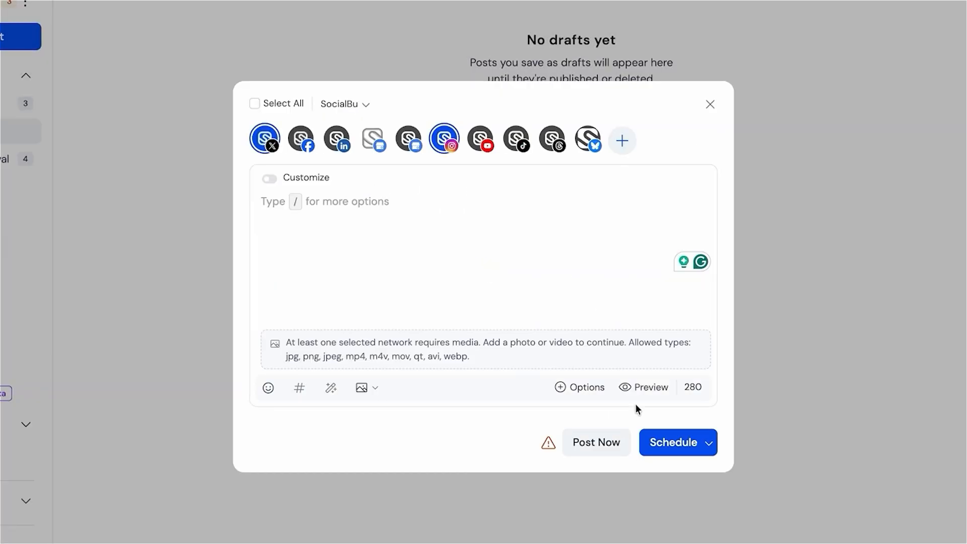
{"action": "left_click", "coordinate": [711, 106]}
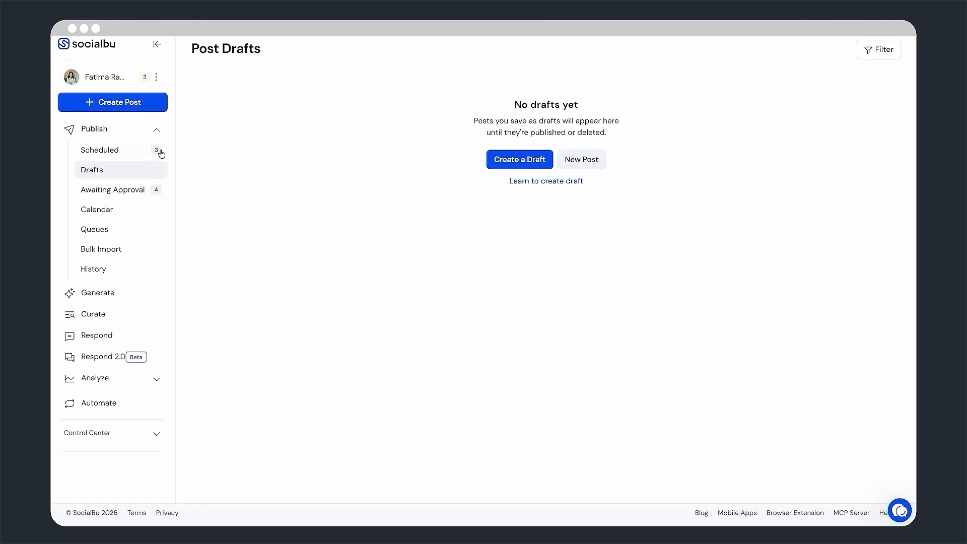
- Convert the two scheduled May 22 fruit posts and the May 21 coffee post into drafts
{"action": "left_click", "coordinate": [142, 151]}
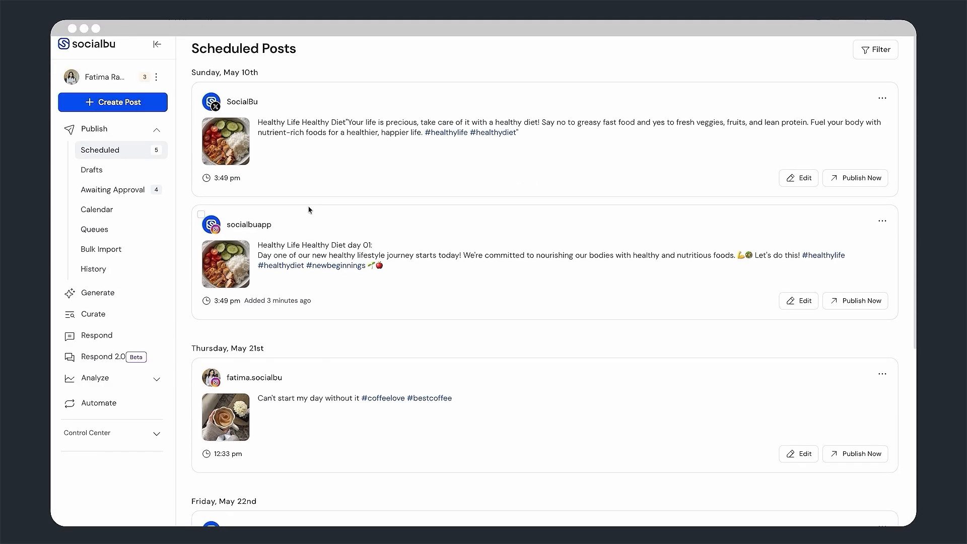
{"action": "scroll", "coordinate": [310, 209], "scroll_direction": "down", "scroll_amount": 3}
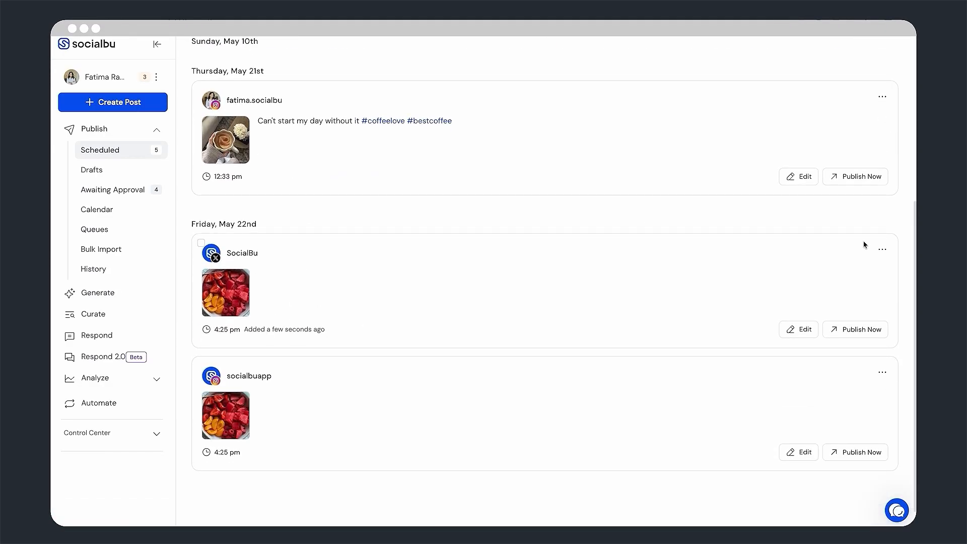
{"action": "left_click", "coordinate": [882, 251]}
{"action": "left_click", "coordinate": [864, 319]}
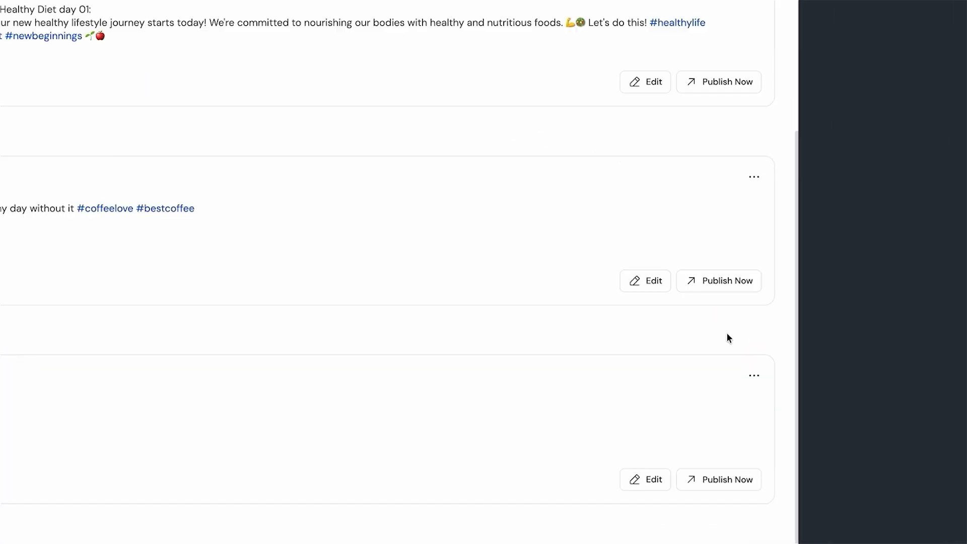
{"action": "left_click", "coordinate": [751, 377]}
{"action": "left_click", "coordinate": [726, 465]}
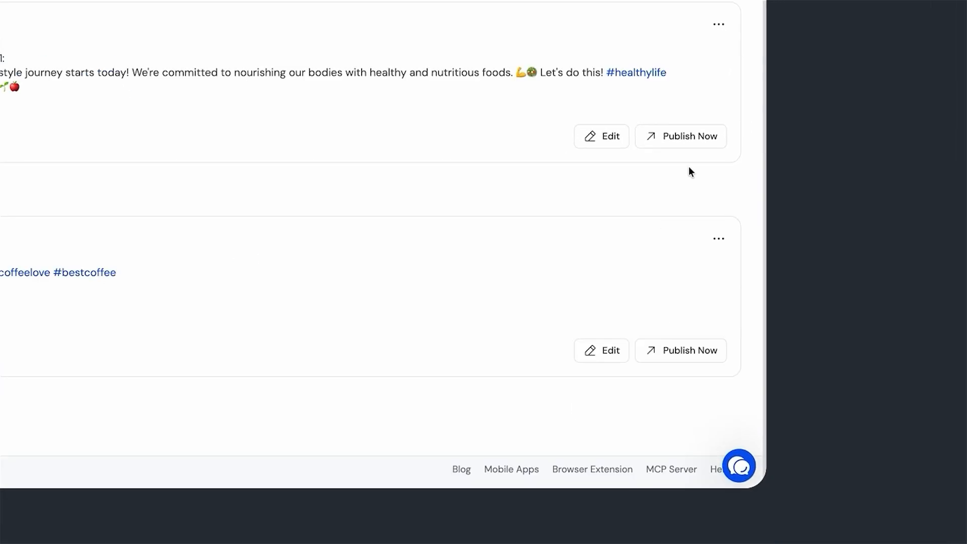
{"action": "left_click", "coordinate": [719, 275]}
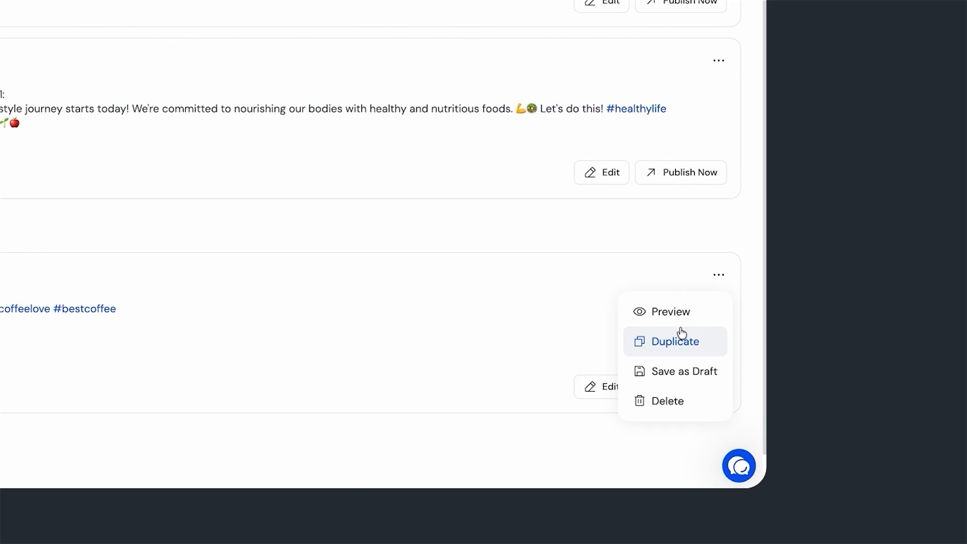
{"action": "left_click", "coordinate": [674, 371]}
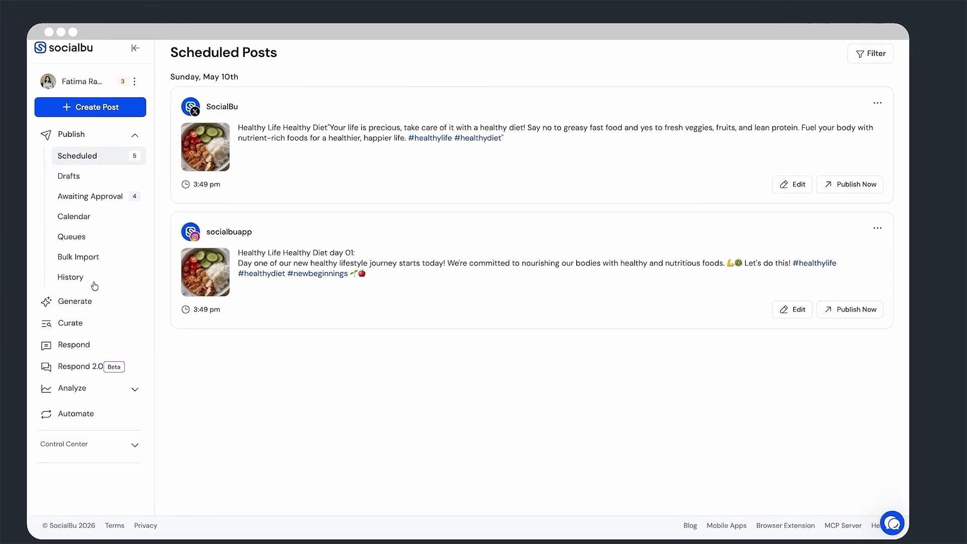
- Open the post drafts and review the saved coffee and fruit posts
{"action": "left_click", "coordinate": [129, 188]}
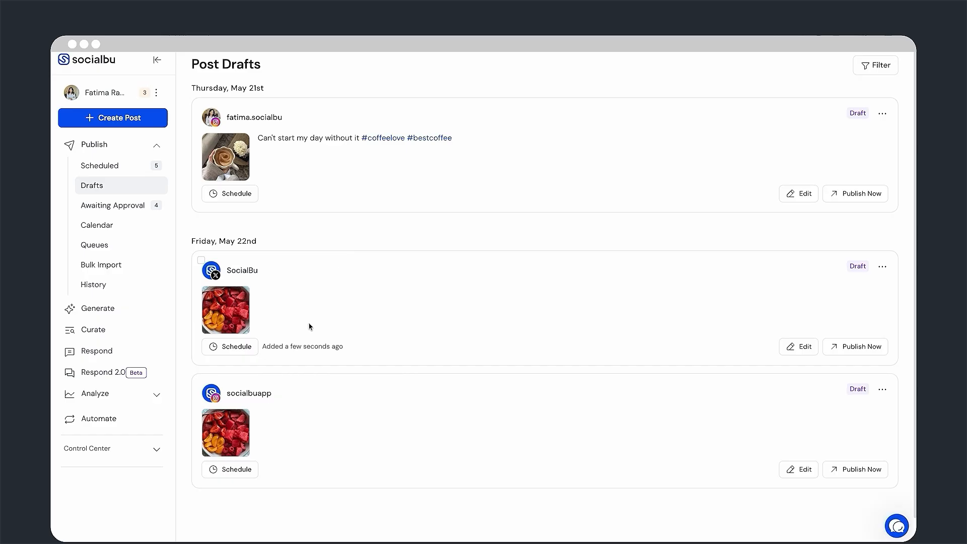
{"action": "scroll", "coordinate": [309, 326], "scroll_direction": "down", "scroll_amount": 1}
{"action": "scroll", "coordinate": [309, 326], "scroll_direction": "up", "scroll_amount": 1}
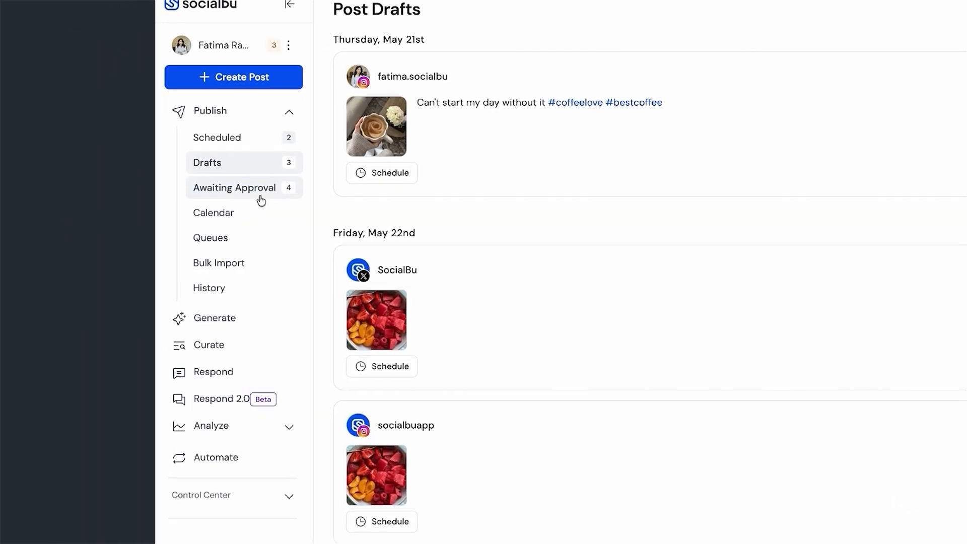
- Open the posts pending approval and examine their approval status and the available review actions
{"action": "left_click", "coordinate": [261, 199]}
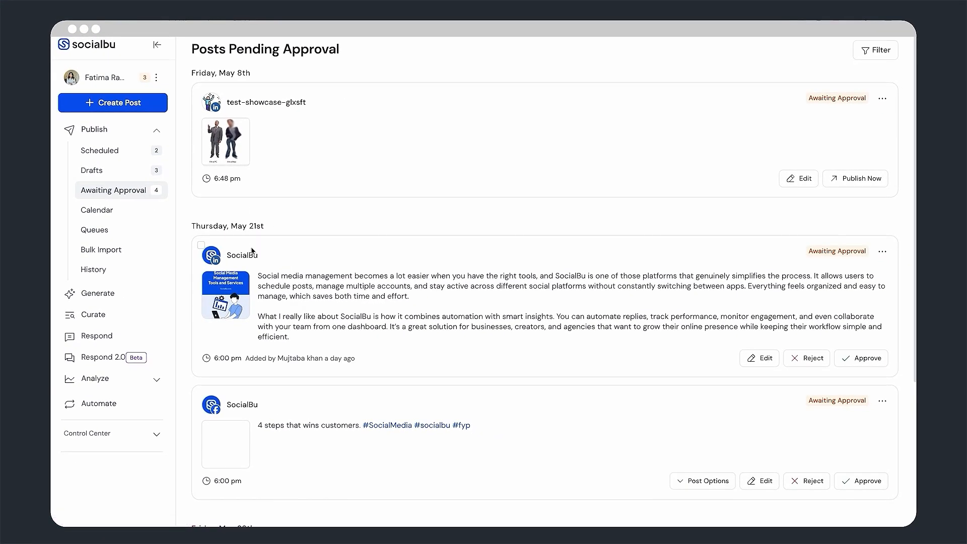
{"action": "scroll", "coordinate": [389, 326], "scroll_direction": "down", "scroll_amount": 3}
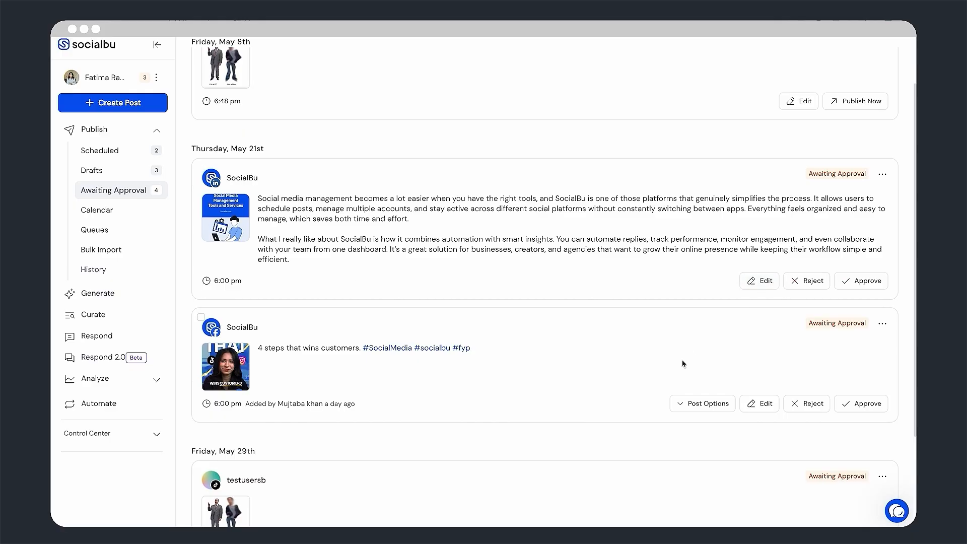
{"action": "scroll", "coordinate": [681, 358], "scroll_direction": "down", "scroll_amount": 1}
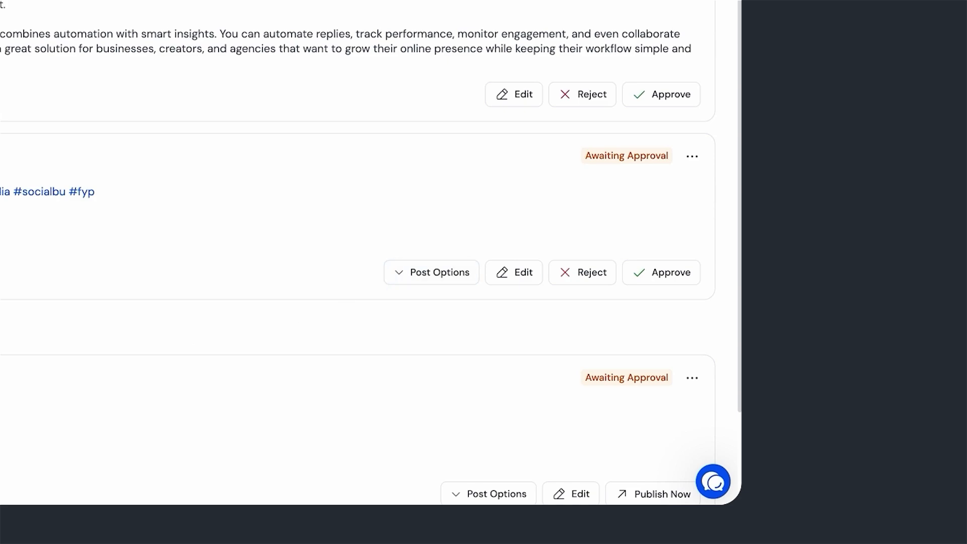
{"action": "triple_click", "coordinate": [627, 378]}
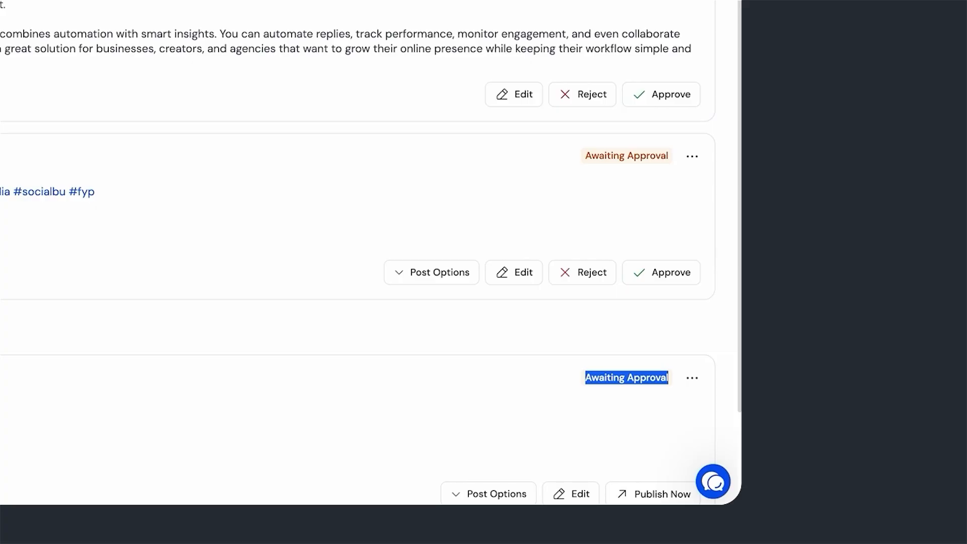
{"action": "left_click", "coordinate": [627, 378]}
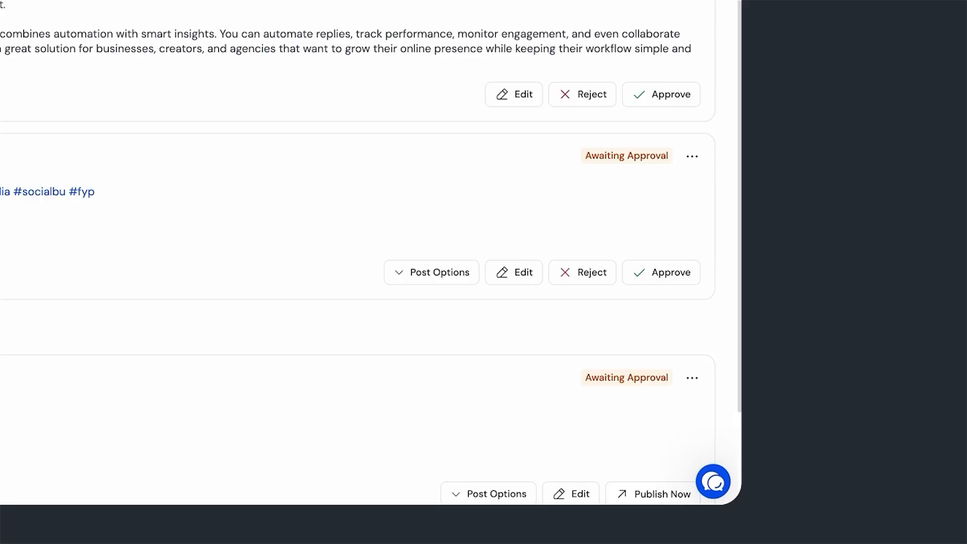
- Reject the May 21 SocialBu Facebook post awaiting approval, entering "testing," as the rejection reason
{"action": "left_click", "coordinate": [571, 275]}
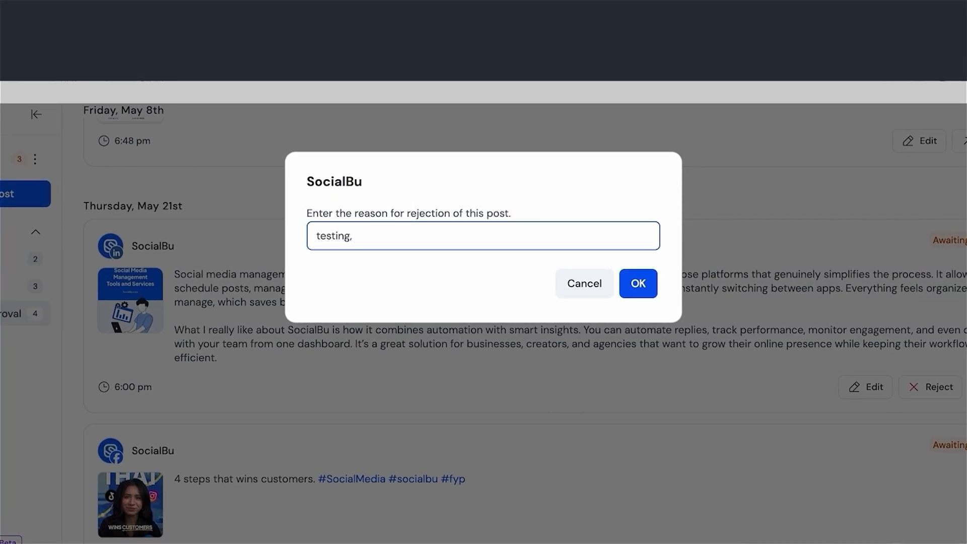
{"action": "left_click", "coordinate": [646, 298]}
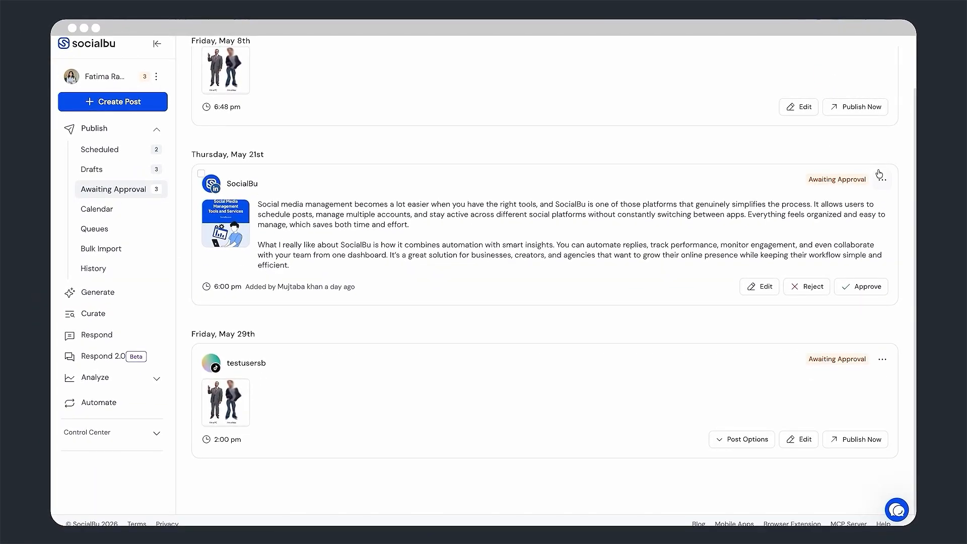
- Examine the additional actions offered for the May 21 LinkedIn post and the May 8 post awaiting approval
{"action": "left_click", "coordinate": [880, 178]}
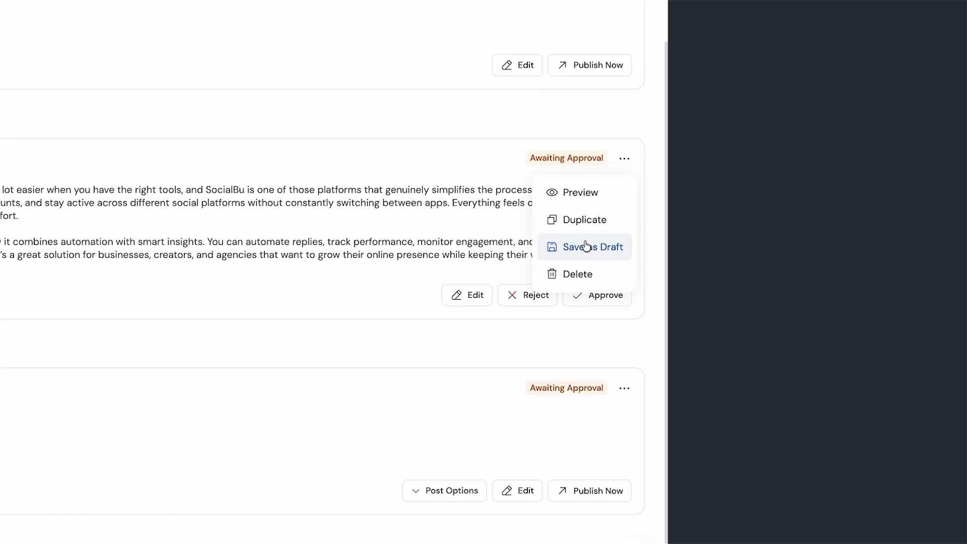
{"action": "left_click", "coordinate": [604, 139]}
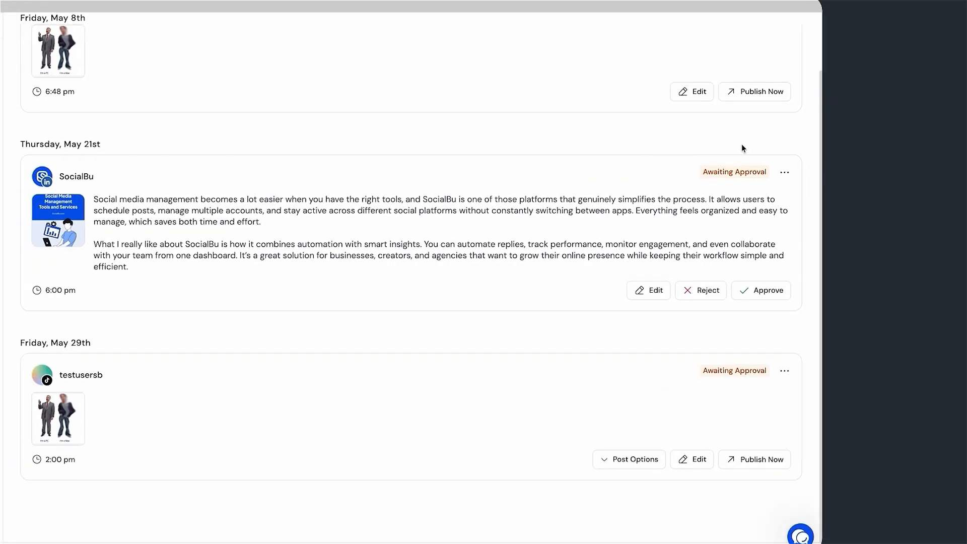
{"action": "scroll", "coordinate": [843, 158], "scroll_direction": "up", "scroll_amount": 1}
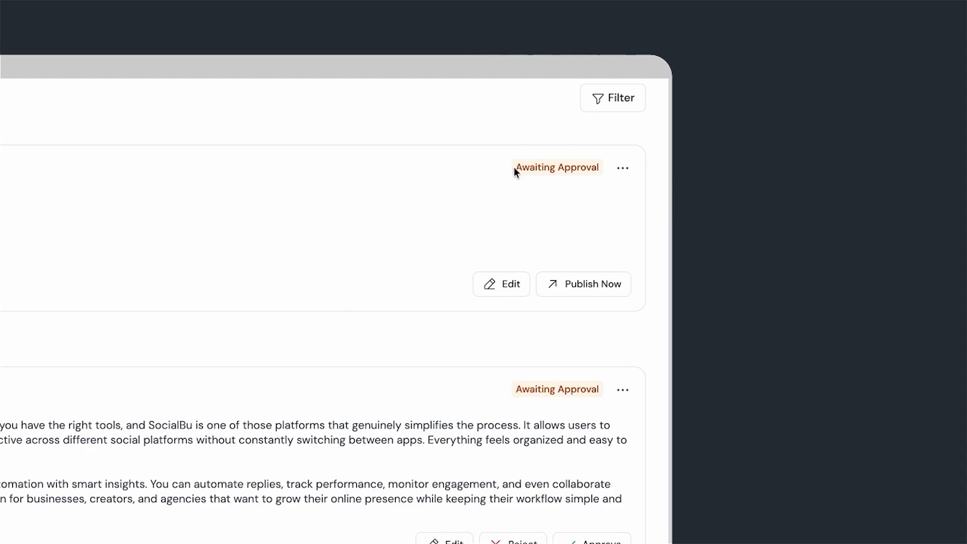
{"action": "left_click_drag", "start_coordinate": [515, 168], "coordinate": [601, 167]}
{"action": "left_click", "coordinate": [629, 173]}
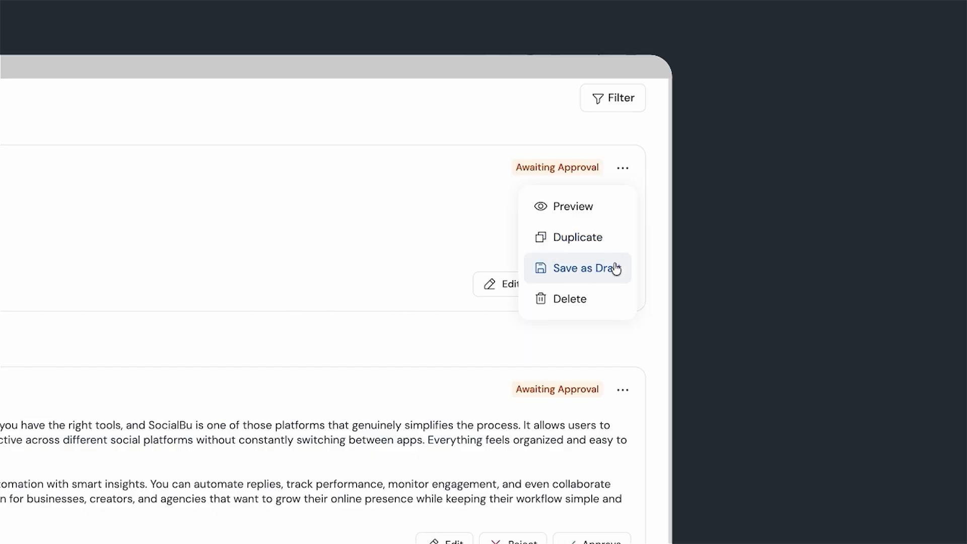
- Try adding the text "abc" to the May 8 test-showcase-glxsft LinkedIn post and close the editor without saving
{"action": "left_click", "coordinate": [503, 286]}
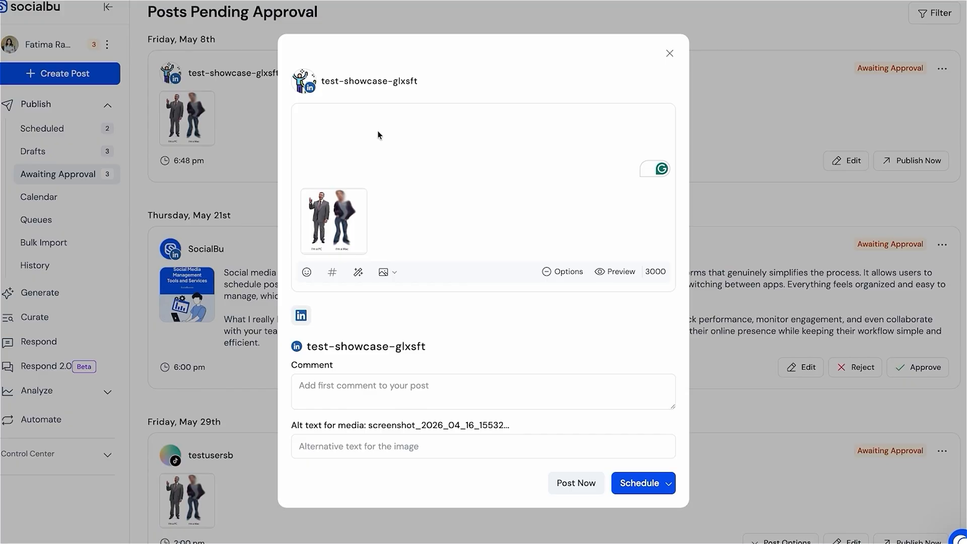
{"action": "left_click", "coordinate": [378, 130]}
{"action": "type", "text": "abc"}
{"action": "left_click", "coordinate": [671, 53]}
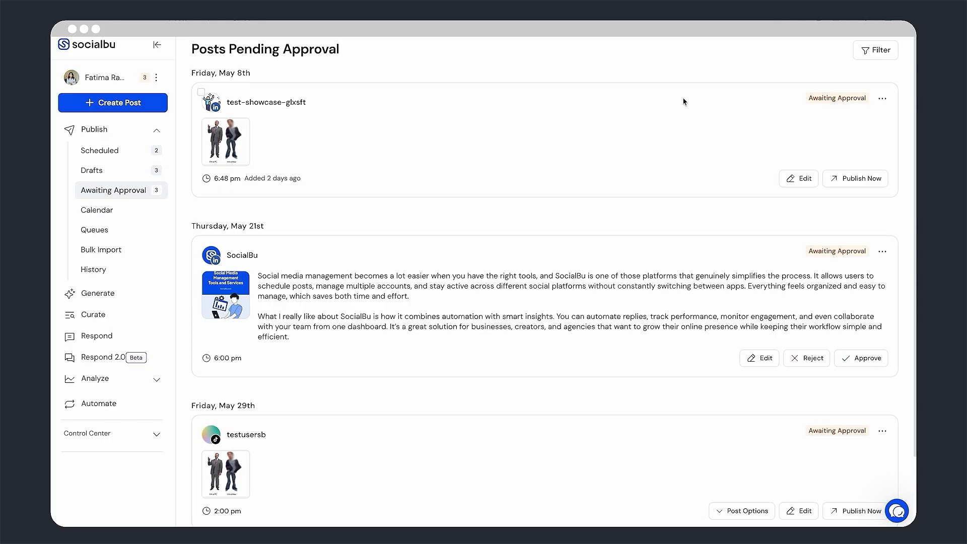
- Open the publishing calendar and view the posts for May and April 2026
{"action": "left_click", "coordinate": [144, 210]}
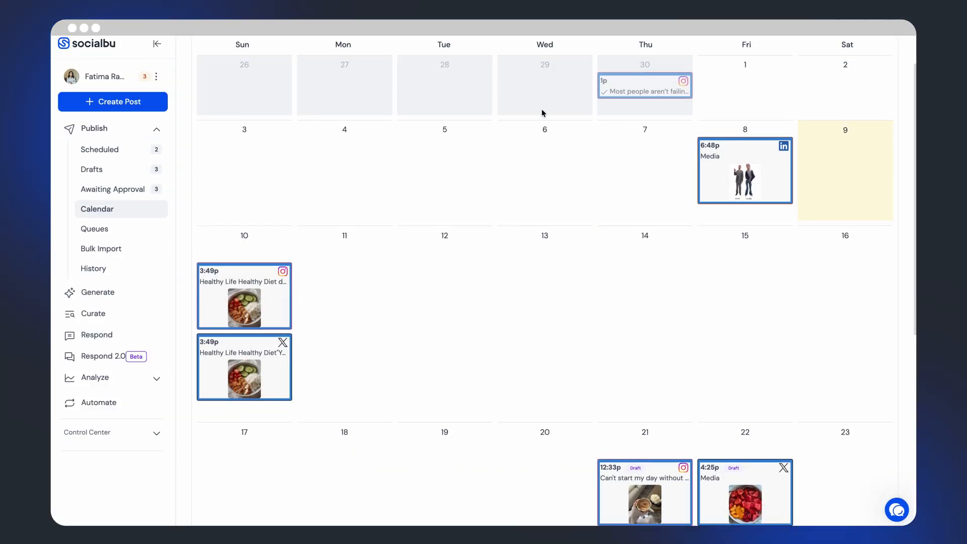
{"action": "left_click", "coordinate": [633, 94]}
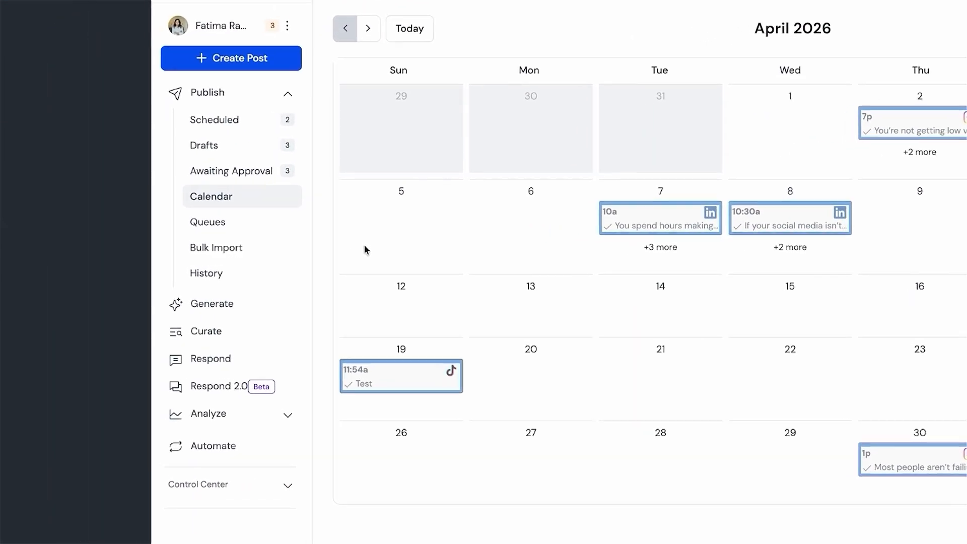
- Create a new posting queue named "testing 101" without assigning it to a team
{"action": "left_click", "coordinate": [267, 223]}
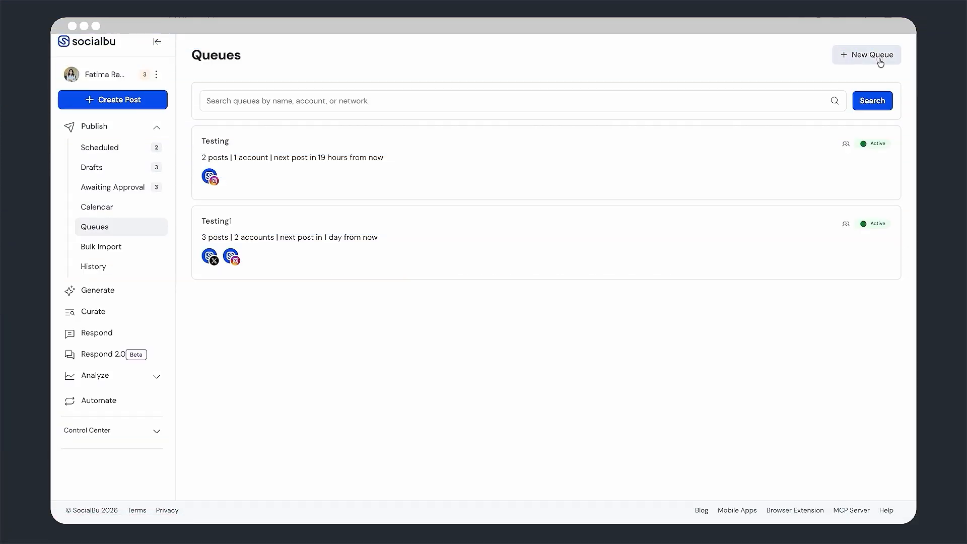
{"action": "left_click", "coordinate": [879, 59]}
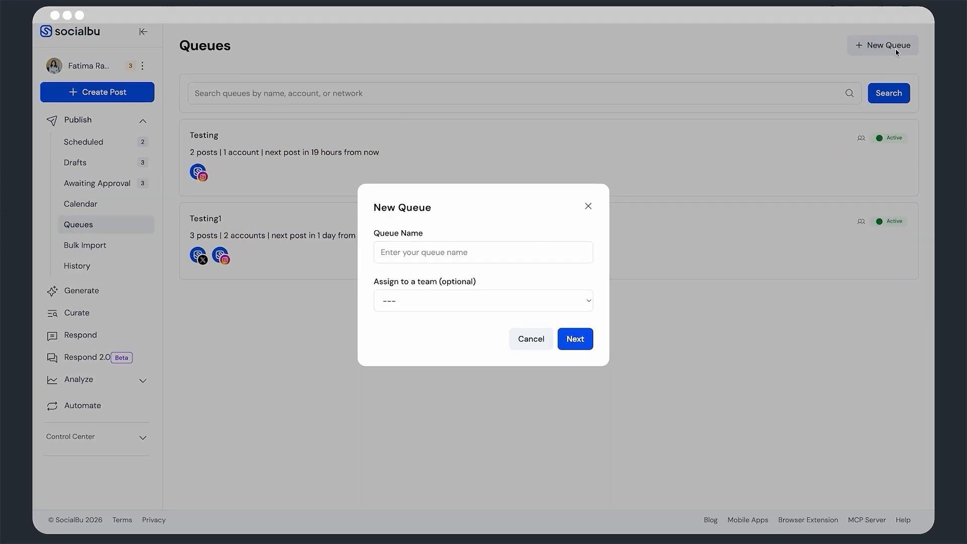
{"action": "left_click", "coordinate": [576, 233]}
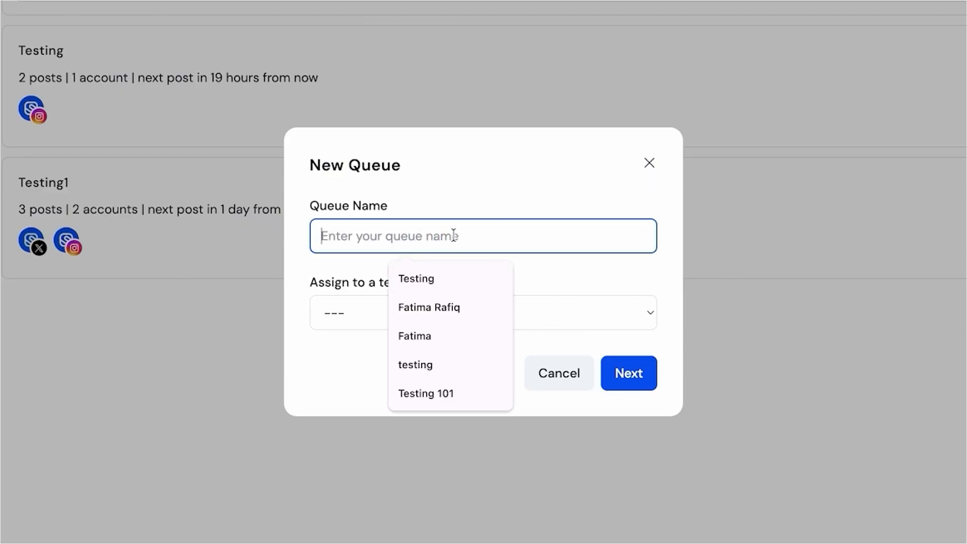
{"action": "type", "text": "testi"}
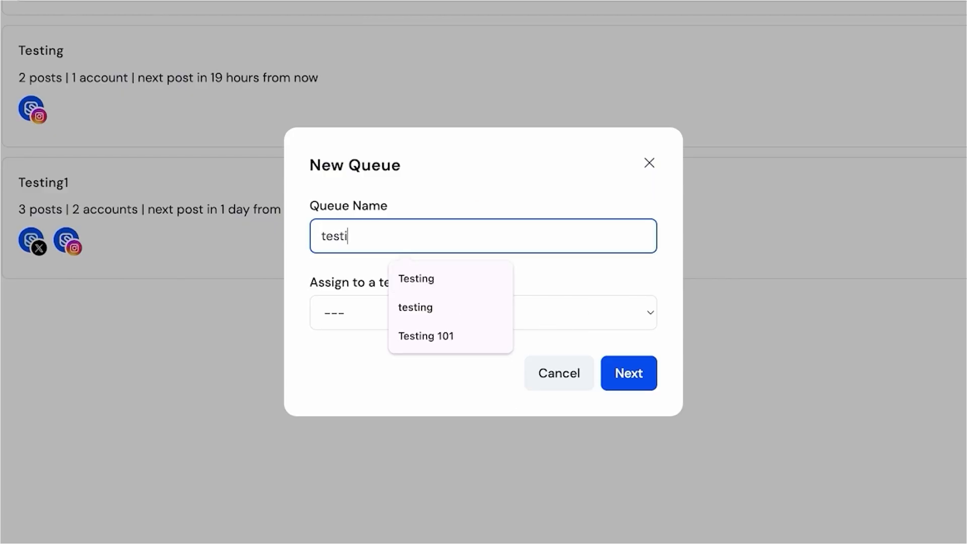
{"action": "type", "text": "ng 101"}
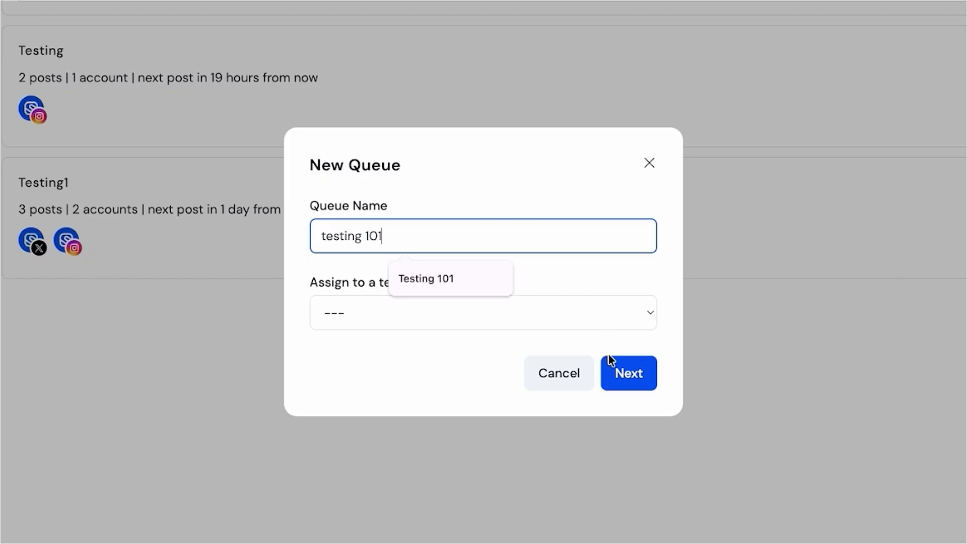
{"action": "left_click", "coordinate": [625, 327]}
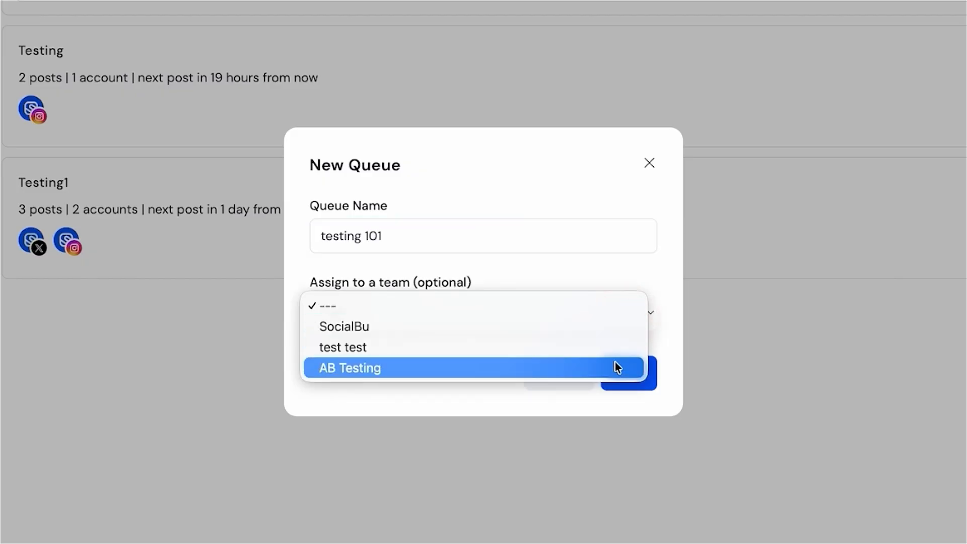
{"action": "left_click", "coordinate": [618, 308]}
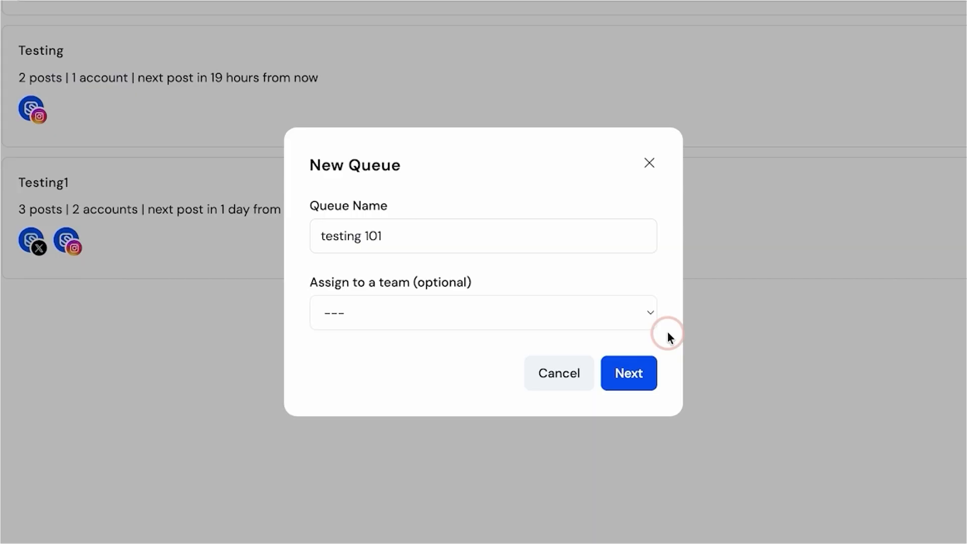
{"action": "left_click", "coordinate": [636, 374]}
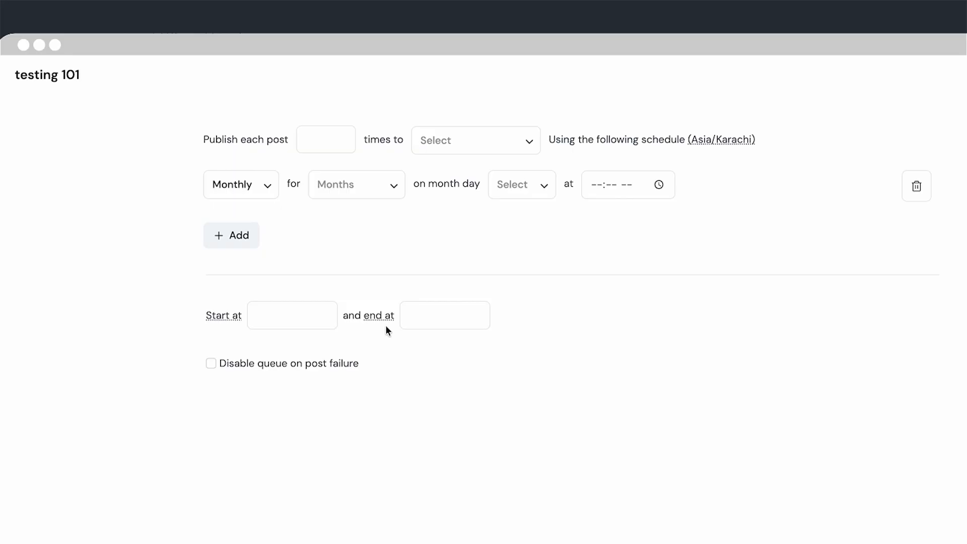
- Set the queue to publish each post 1 time to the second and third listed Instagram Business accounts
{"action": "left_click", "coordinate": [342, 144]}
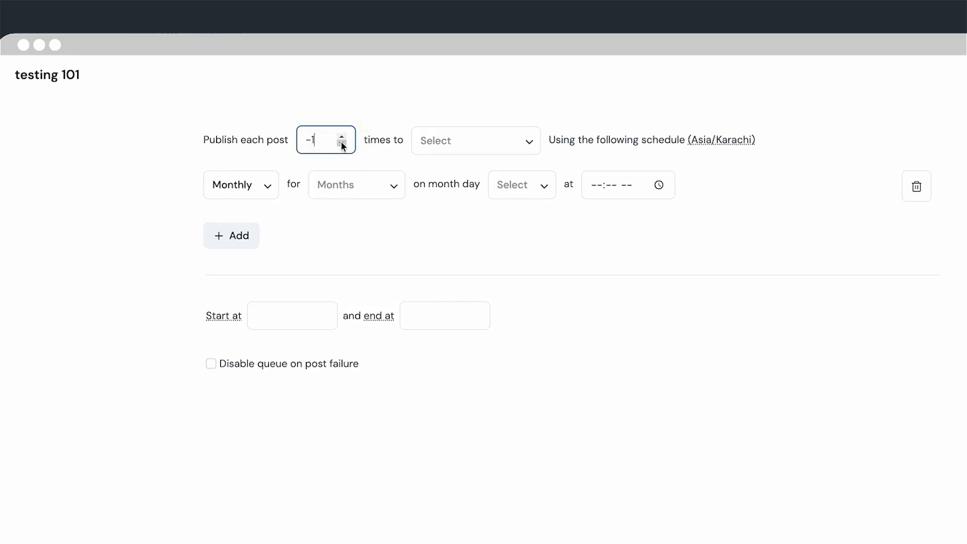
{"action": "left_click", "coordinate": [342, 137]}
{"action": "left_click", "coordinate": [342, 137]}
{"action": "left_click", "coordinate": [449, 144]}
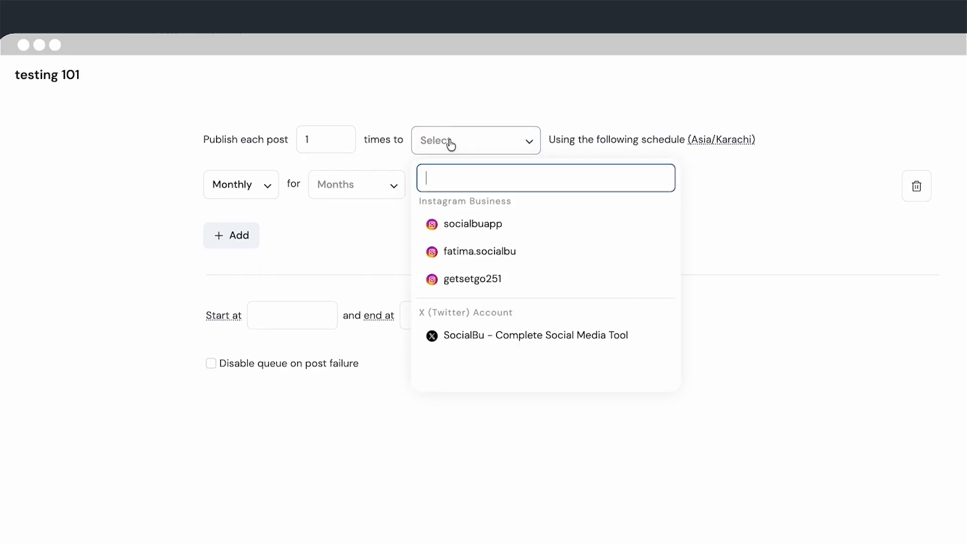
{"action": "left_click", "coordinate": [486, 252]}
{"action": "left_click", "coordinate": [492, 283]}
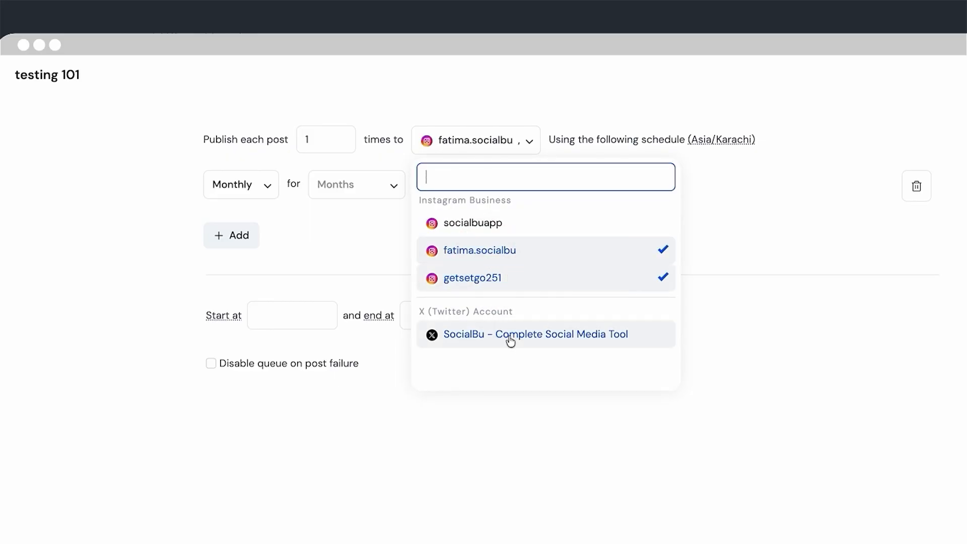
{"action": "left_click", "coordinate": [601, 153]}
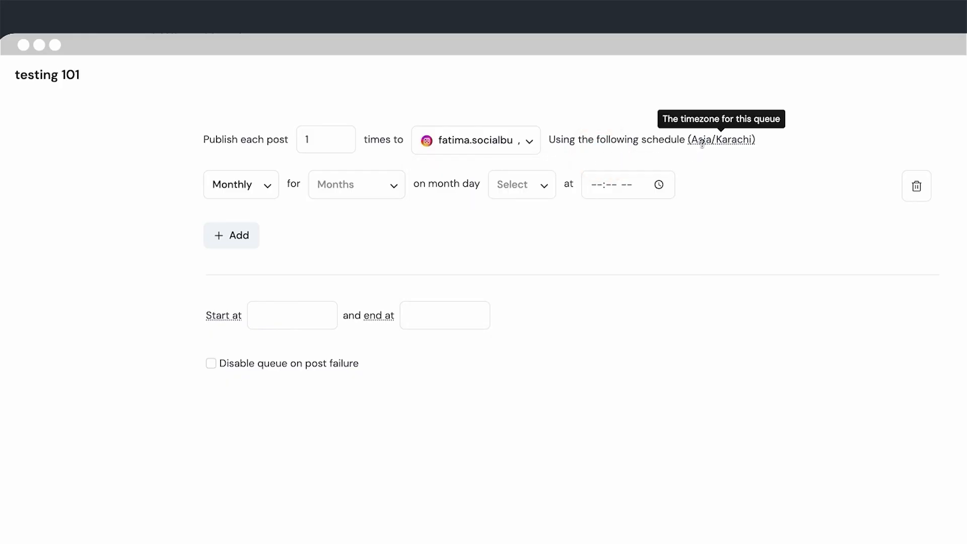
{"action": "left_click", "coordinate": [268, 198]}
{"action": "left_click", "coordinate": [270, 214]}
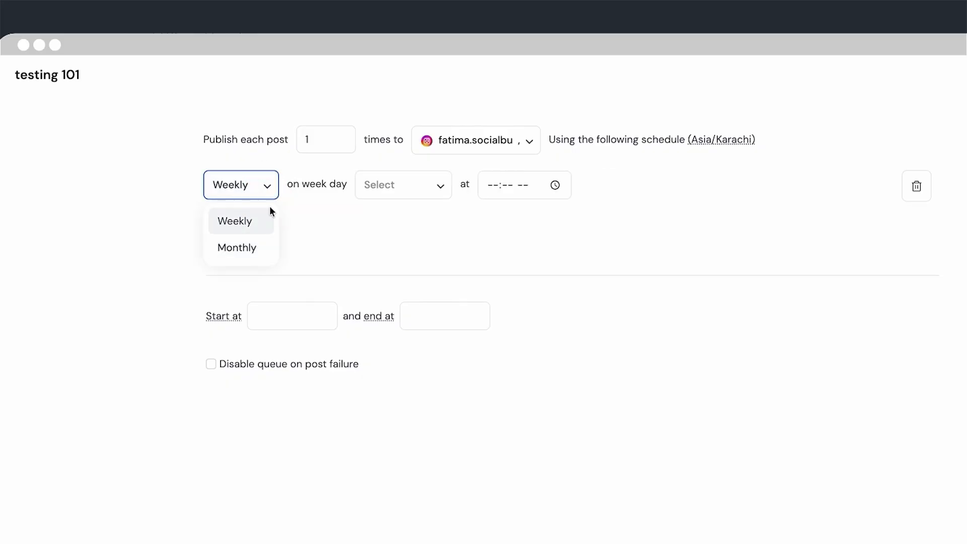
{"action": "left_click", "coordinate": [266, 248]}
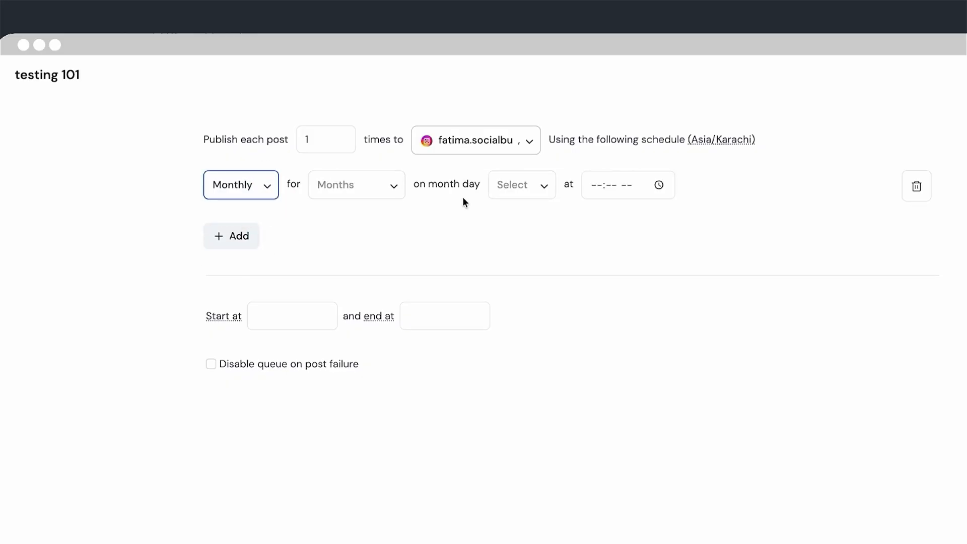
- Choose April and May as the months for the queue's monthly schedule
{"action": "left_click", "coordinate": [318, 193]}
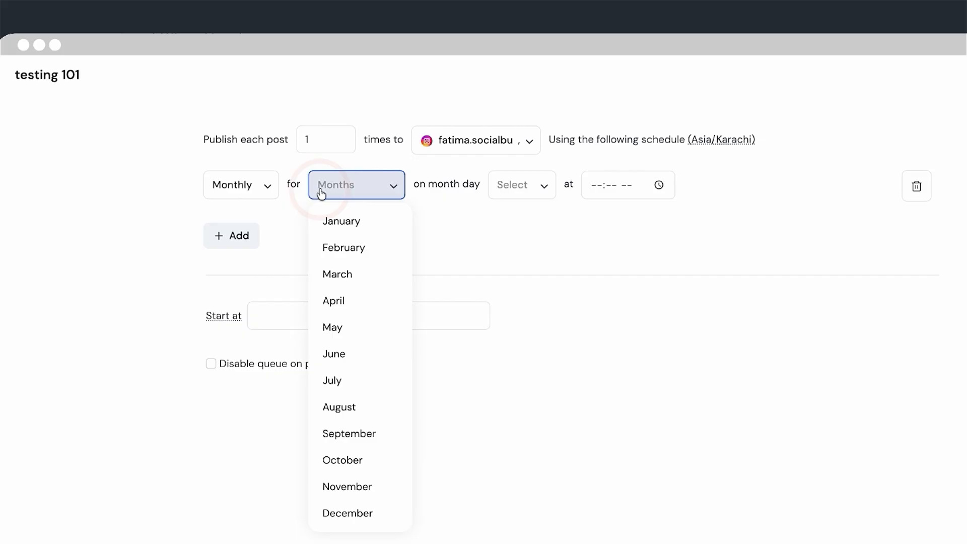
{"action": "left_click", "coordinate": [357, 303]}
{"action": "left_click", "coordinate": [358, 311]}
{"action": "left_click", "coordinate": [360, 316]}
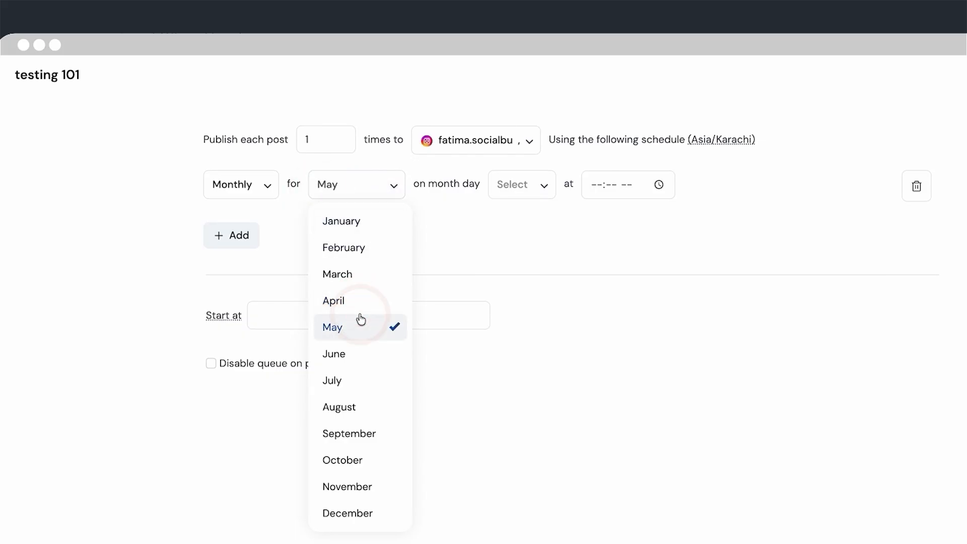
{"action": "left_click", "coordinate": [361, 304]}
{"action": "left_click", "coordinate": [439, 260]}
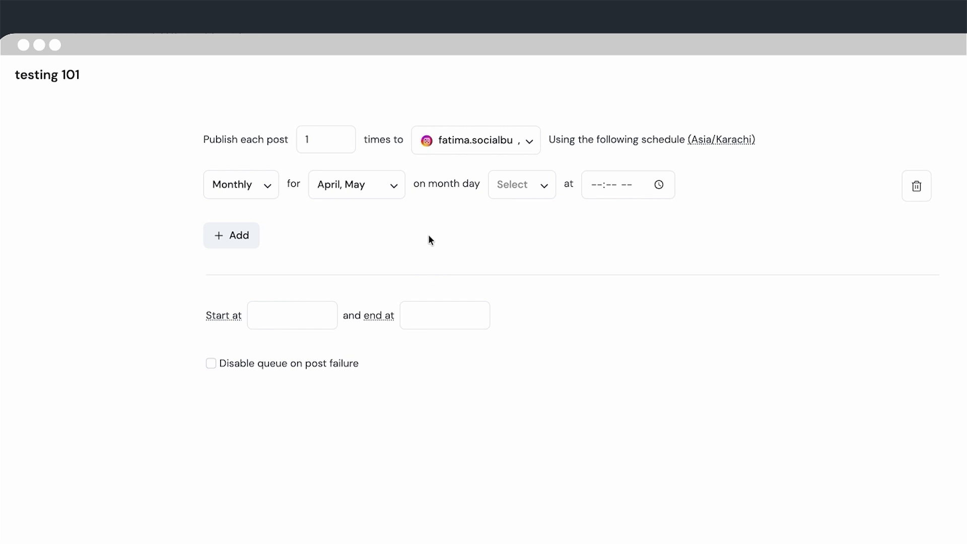
- Set the monthly schedule to publish on days 9 and 10 at 10:00 PM
{"action": "left_click", "coordinate": [509, 196]}
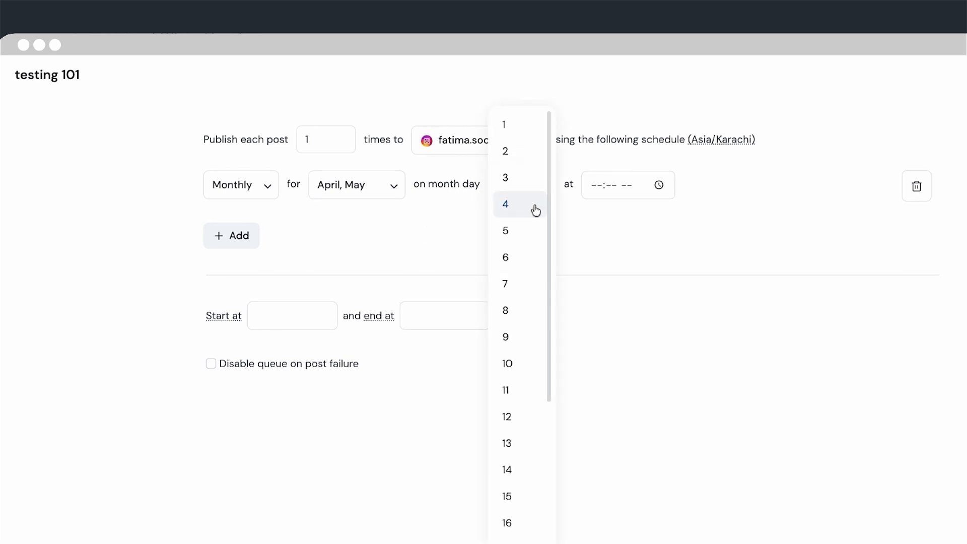
{"action": "left_click", "coordinate": [511, 337]}
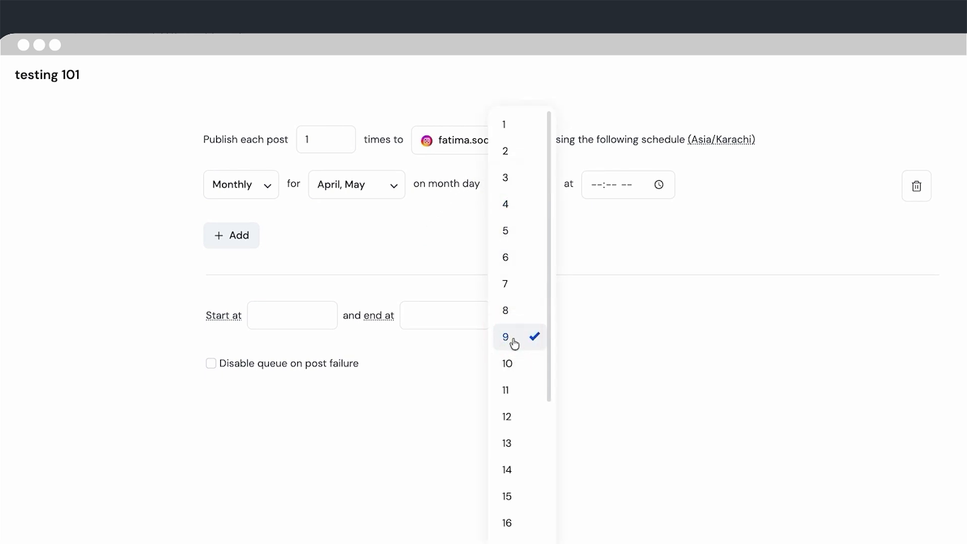
{"action": "left_click", "coordinate": [518, 362]}
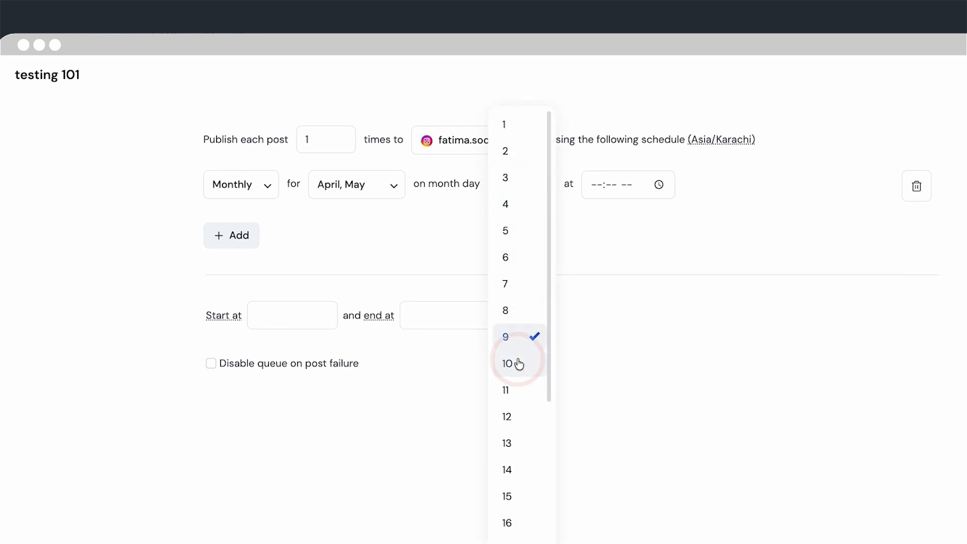
{"action": "left_click", "coordinate": [590, 264]}
{"action": "left_click", "coordinate": [607, 181]}
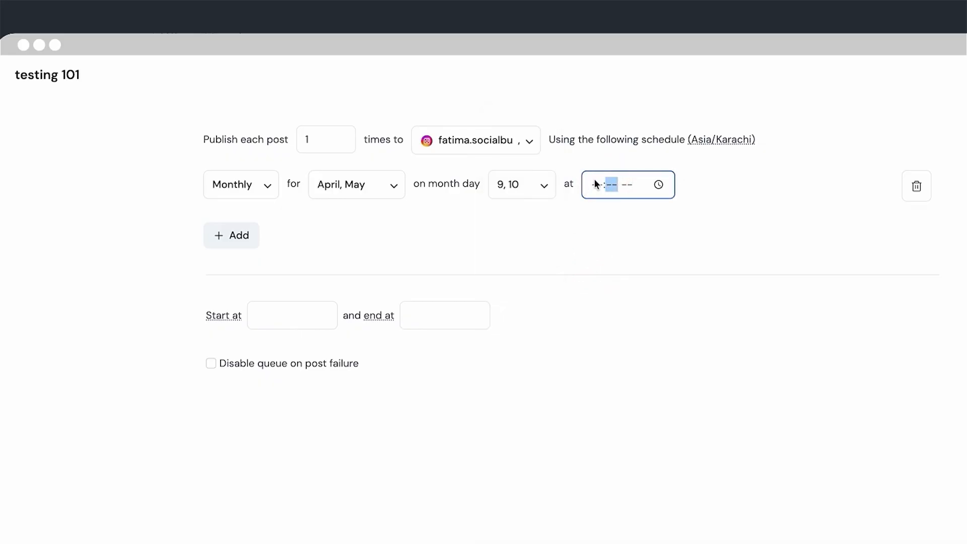
{"action": "left_click", "coordinate": [595, 184]}
{"action": "type", "text": "10:-- --"}
{"action": "key", "text": "Left"}
{"action": "type", "text": "00p"}
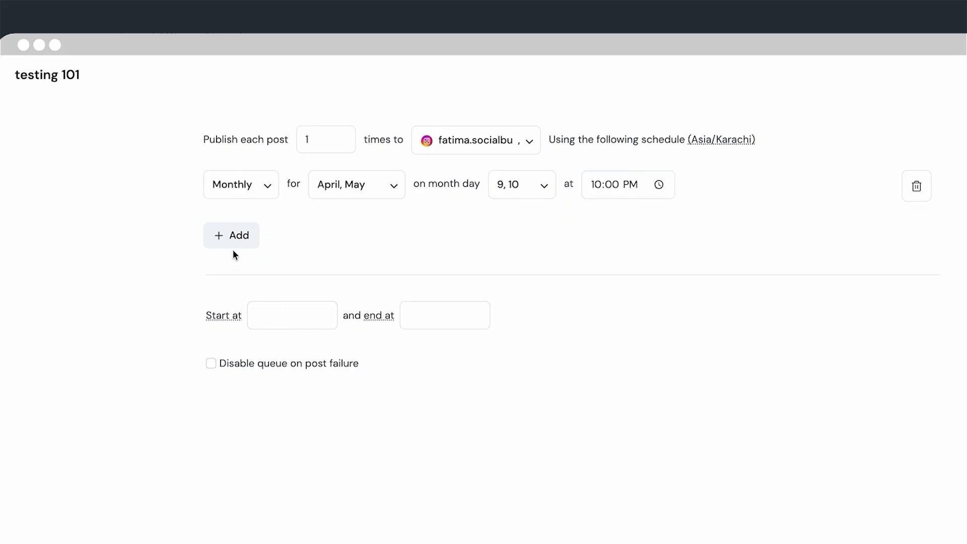
- Add a second blank schedule row to the queue and delete it again
{"action": "left_click", "coordinate": [236, 241]}
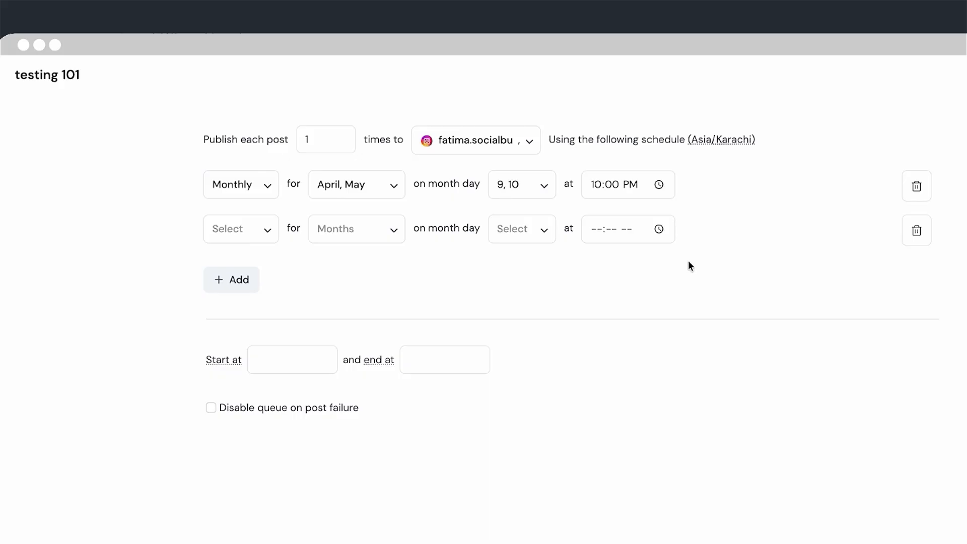
{"action": "left_click", "coordinate": [910, 238]}
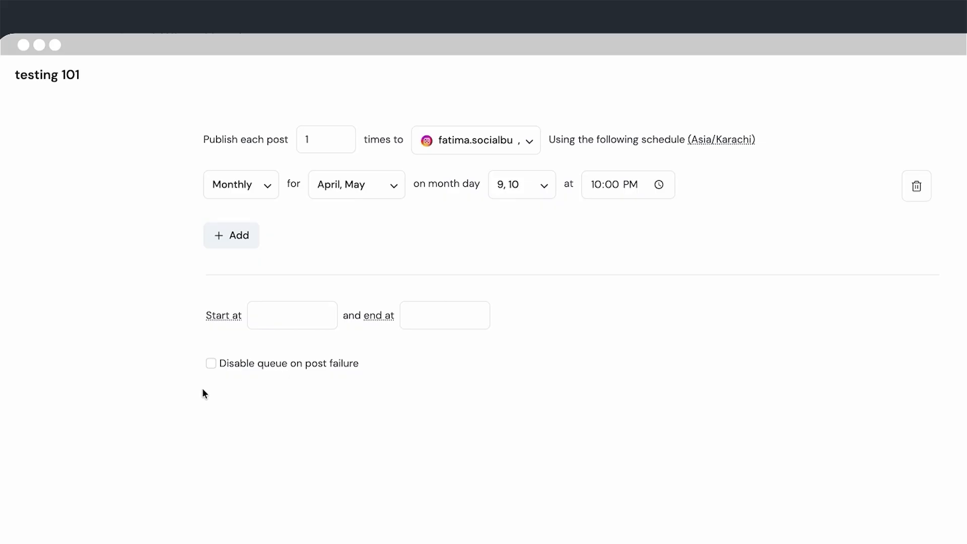
- Set the queue to run from 2026-05-10 to 2027-05-06 with disabling on post failure, and save it
{"action": "left_click", "coordinate": [282, 317]}
{"action": "left_click", "coordinate": [263, 448]}
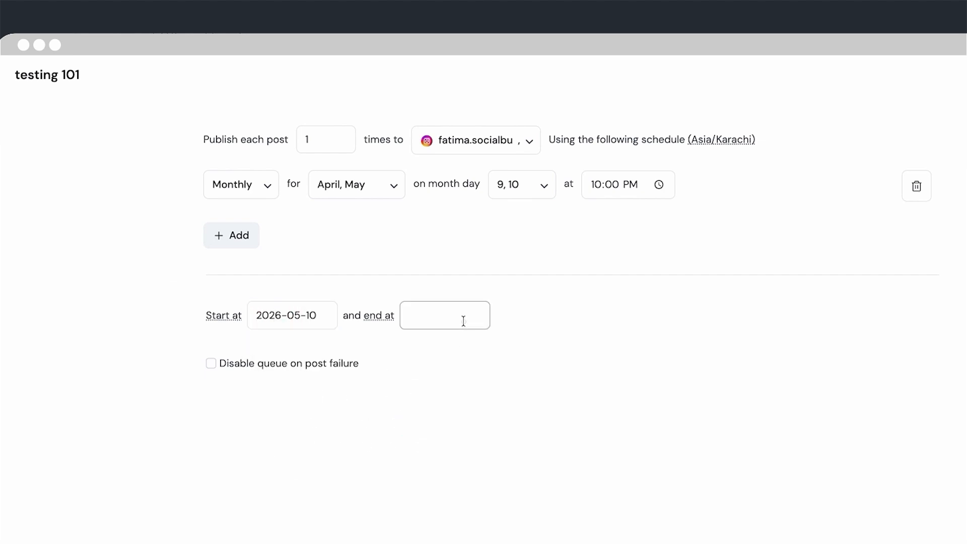
{"action": "left_click", "coordinate": [462, 318]}
{"action": "left_click", "coordinate": [564, 347]}
{"action": "left_click", "coordinate": [564, 347]}
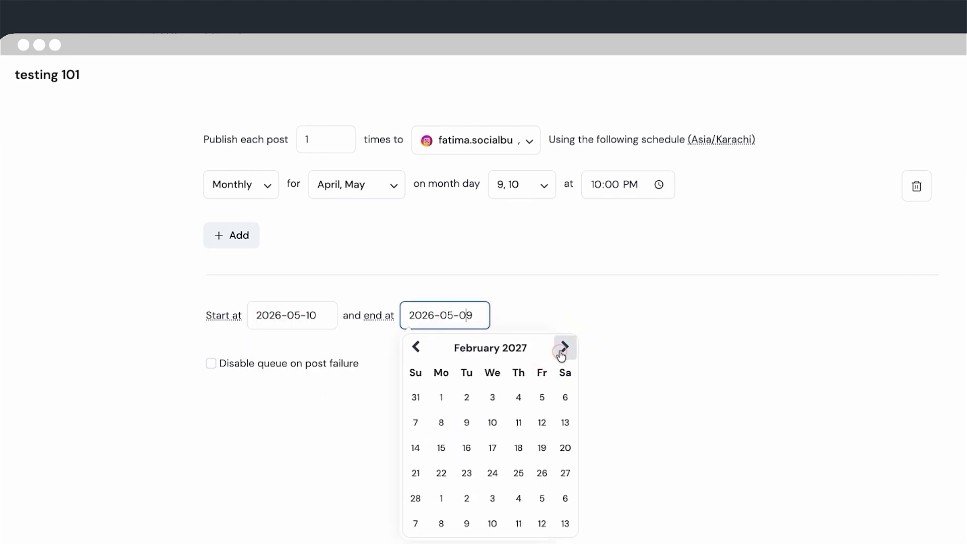
{"action": "left_click", "coordinate": [564, 346]}
{"action": "left_click", "coordinate": [520, 422]}
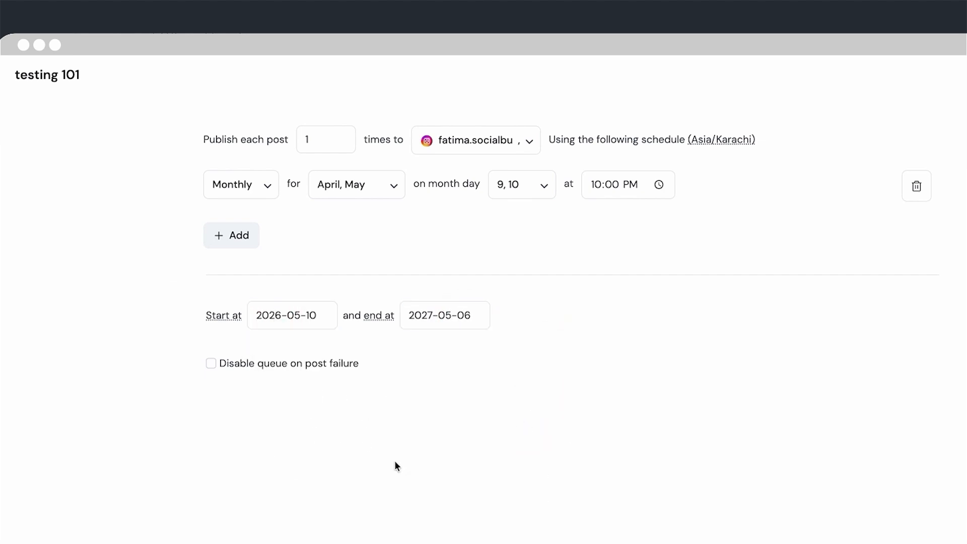
{"action": "left_click", "coordinate": [211, 367]}
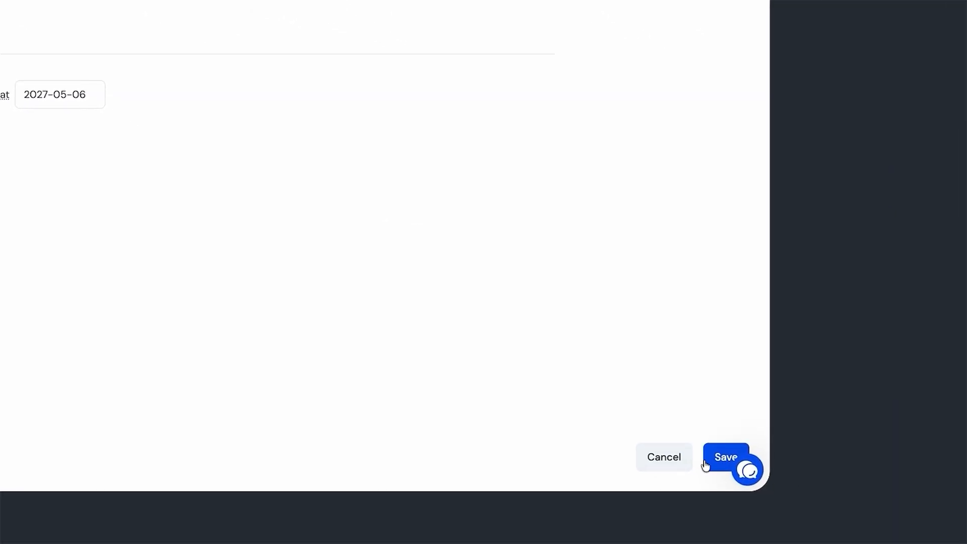
{"action": "left_click", "coordinate": [709, 464]}
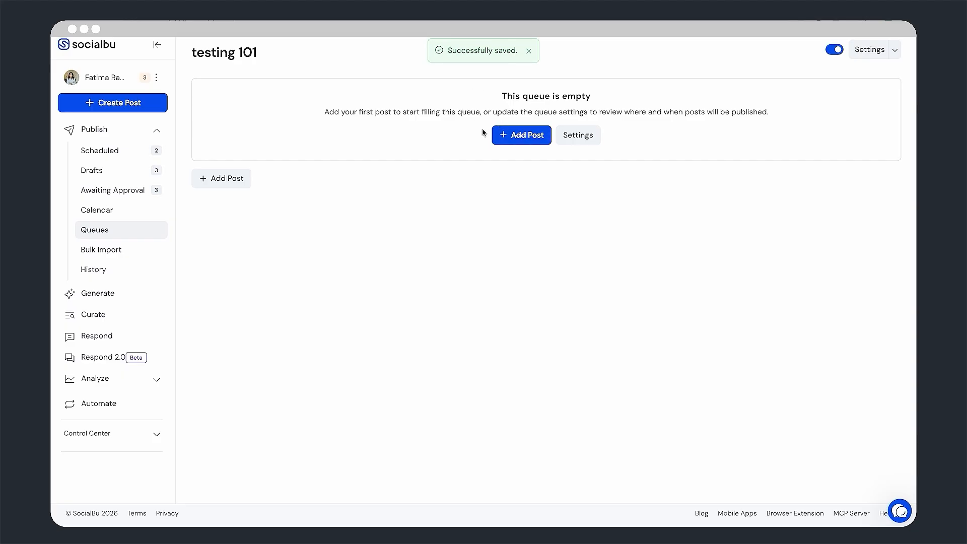
- Add a post with the image _ (8).jpeg from Downloads to the empty testing 101 queue
{"action": "left_click", "coordinate": [519, 135]}
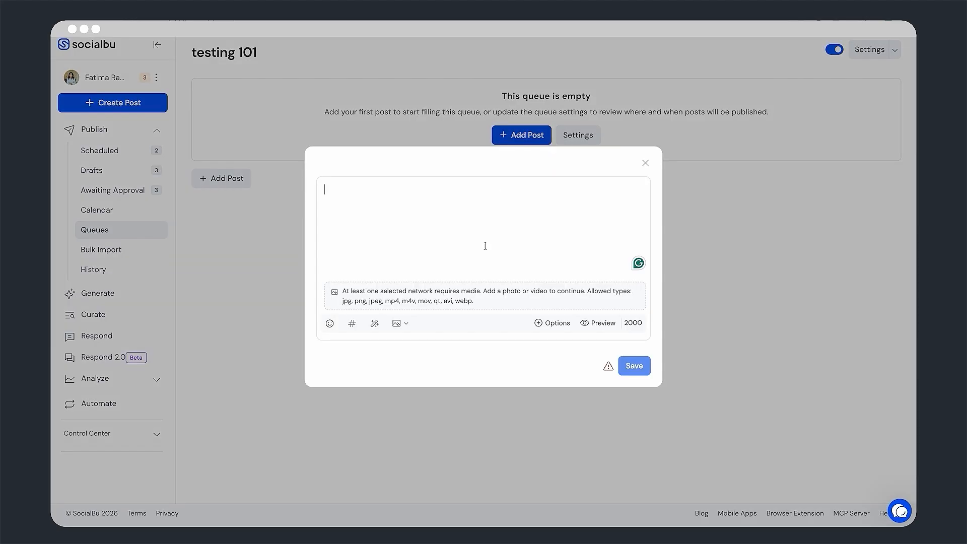
{"action": "left_click", "coordinate": [397, 322]}
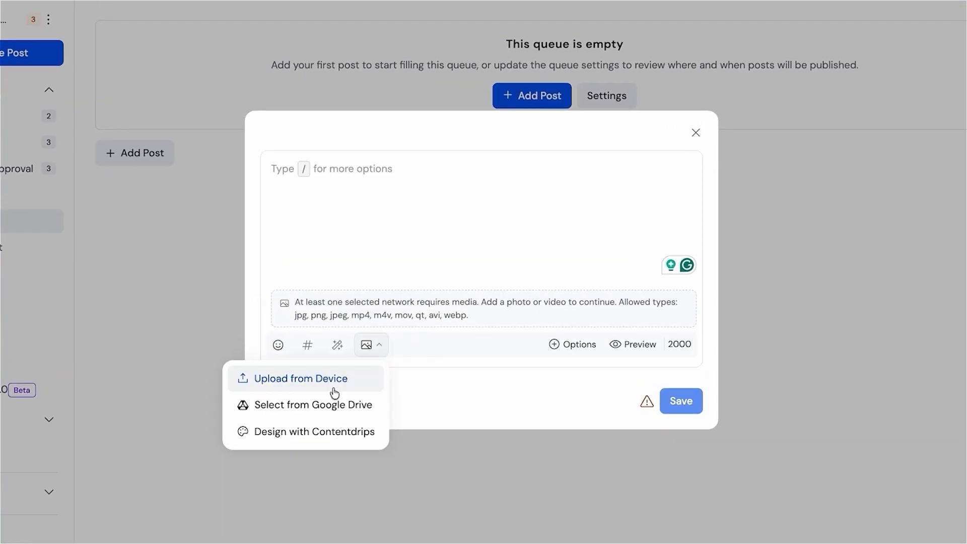
{"action": "left_click", "coordinate": [334, 393]}
{"action": "left_click", "coordinate": [371, 300]}
{"action": "left_click", "coordinate": [725, 408]}
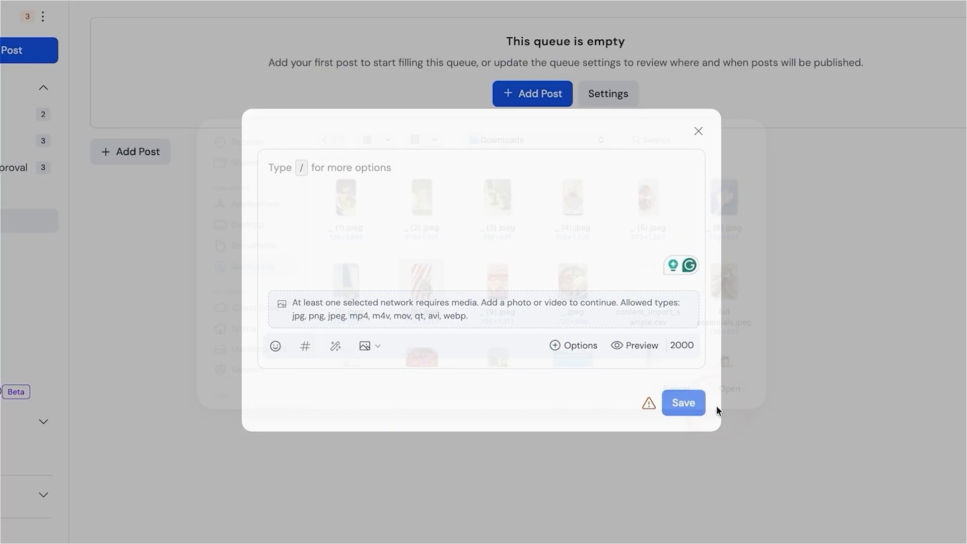
{"action": "left_click", "coordinate": [672, 402]}
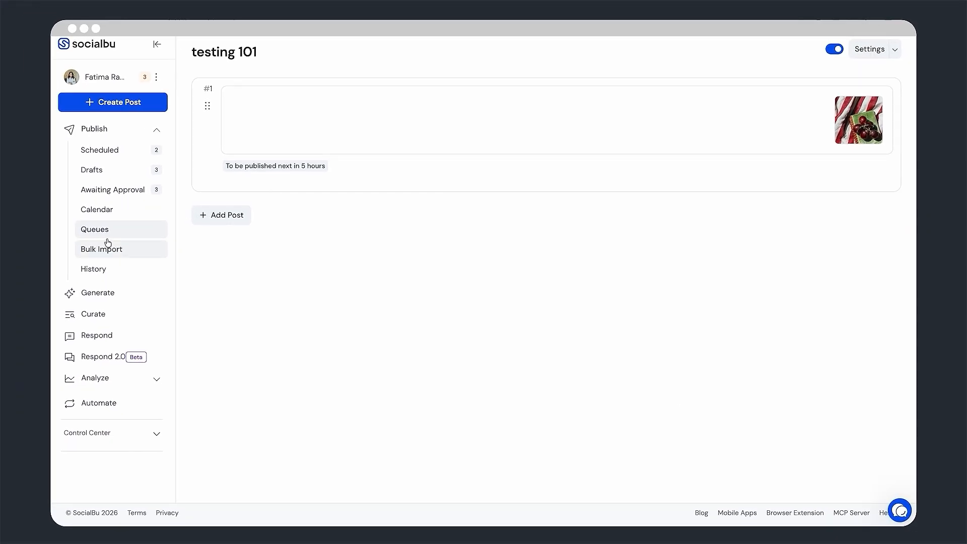
- Create a new queue named "testing 202" without assigning it to a team
{"action": "left_click", "coordinate": [150, 225]}
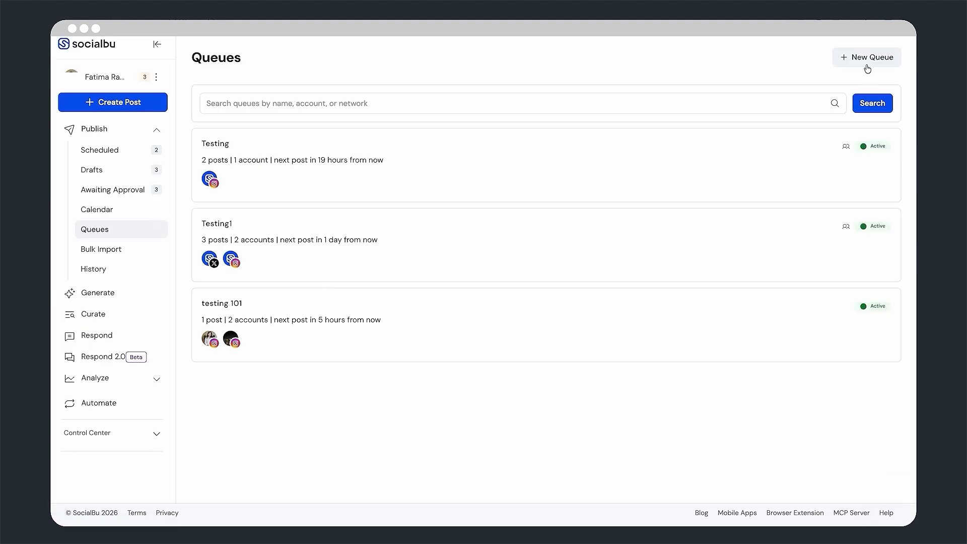
{"action": "left_click", "coordinate": [866, 59]}
{"action": "type", "text": "t"}
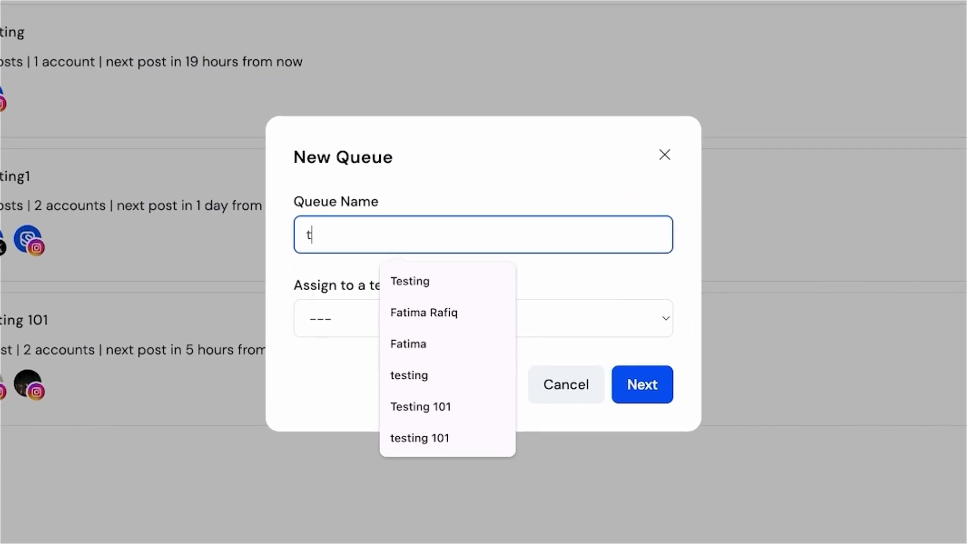
{"action": "type", "text": "esting 202"}
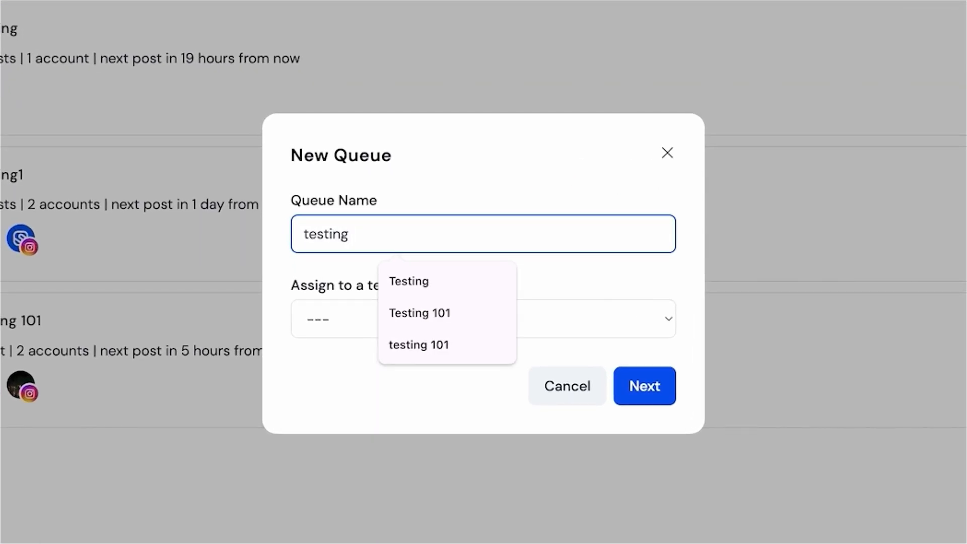
{"action": "left_click", "coordinate": [637, 388]}
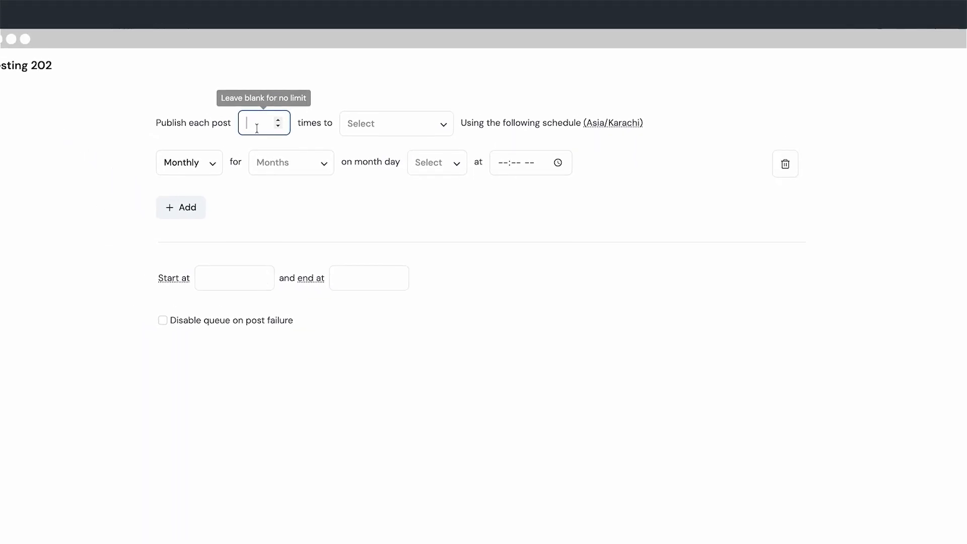
- Set the testing 202 queue to publish each post 1 time to the second listed Instagram Business account
{"action": "left_click", "coordinate": [257, 128]}
{"action": "type", "text": "1"}
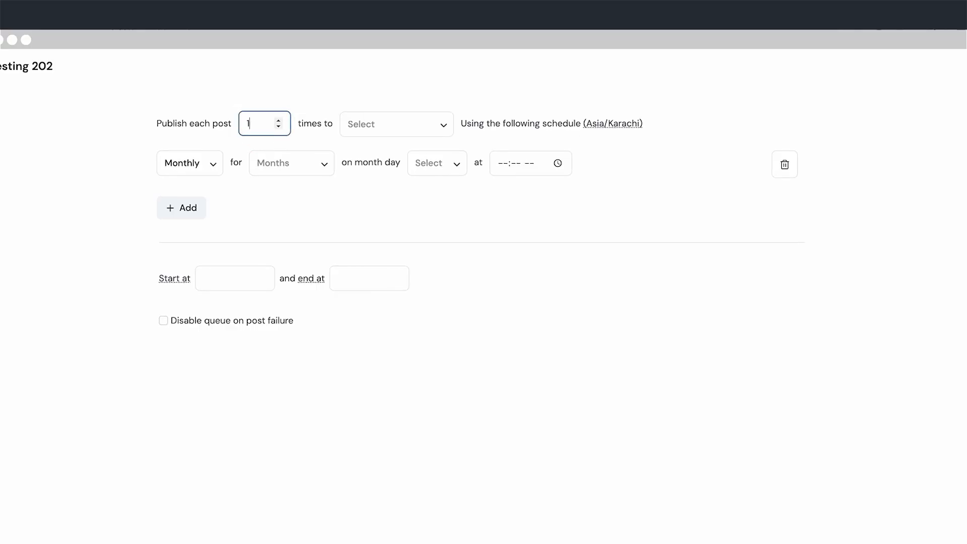
{"action": "left_click", "coordinate": [410, 133]}
{"action": "left_click", "coordinate": [406, 229]}
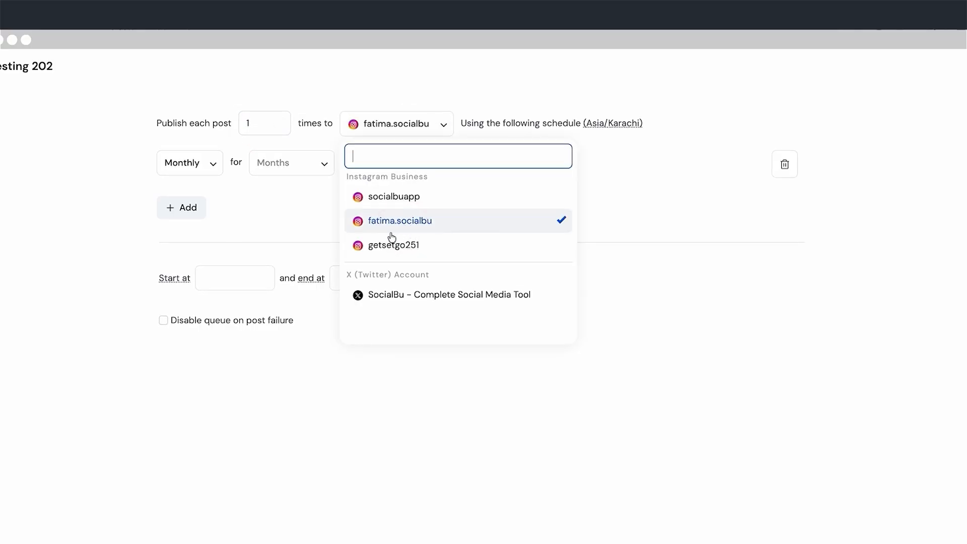
- Make the queue's schedule weekly on Monday, Tuesday and Wednesday at 3:00 PM
{"action": "left_click", "coordinate": [220, 167]}
{"action": "left_click", "coordinate": [202, 194]}
{"action": "left_click", "coordinate": [313, 162]}
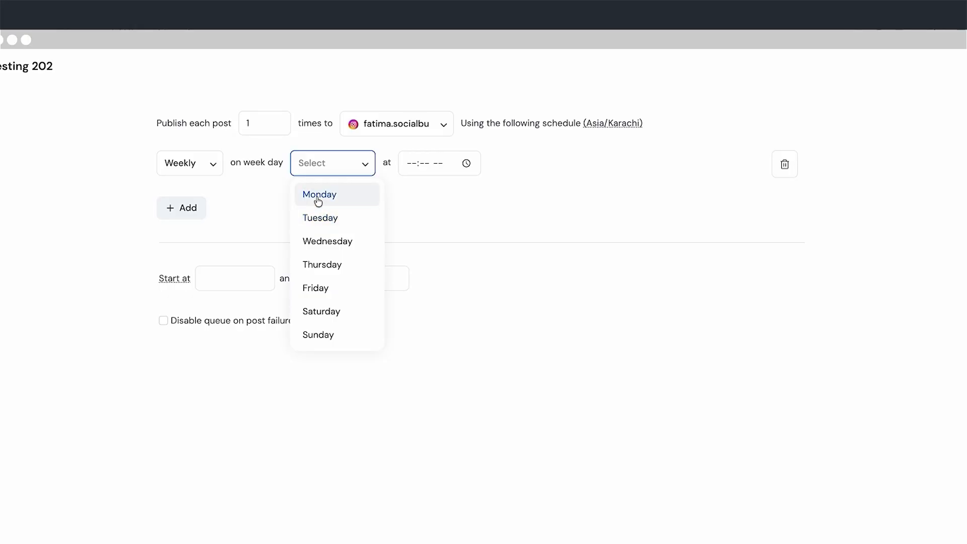
{"action": "left_click", "coordinate": [366, 202]}
{"action": "left_click", "coordinate": [363, 222]}
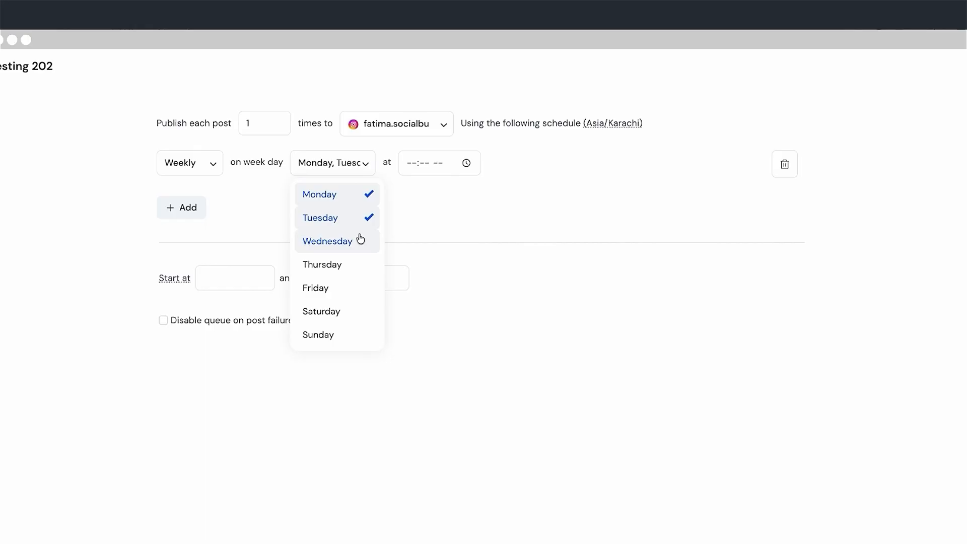
{"action": "left_click", "coordinate": [361, 240]}
{"action": "left_click", "coordinate": [411, 163]}
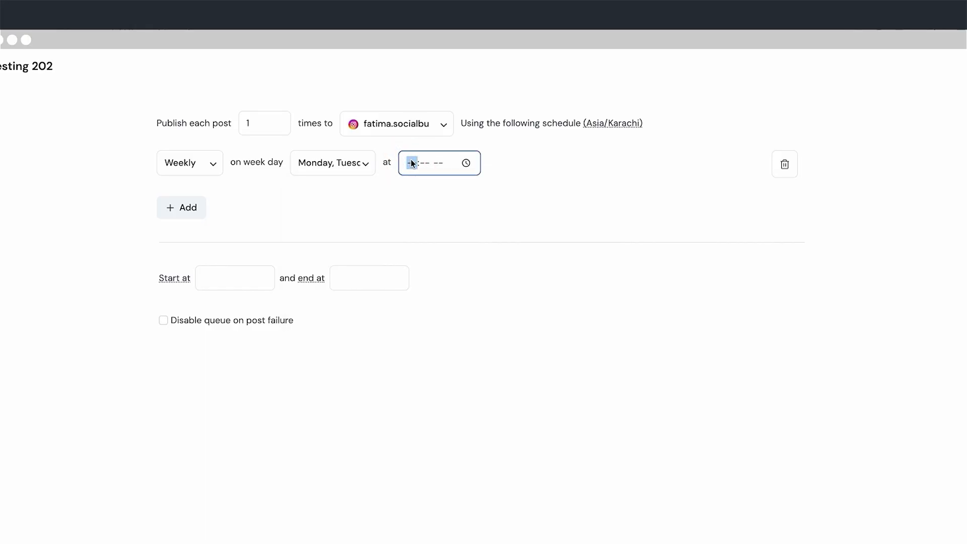
{"action": "type", "text": "3:00 PM"}
- Add a second schedule row that publishes weekly on Friday and Saturday
{"action": "left_click", "coordinate": [193, 211]}
{"action": "left_click", "coordinate": [206, 202]}
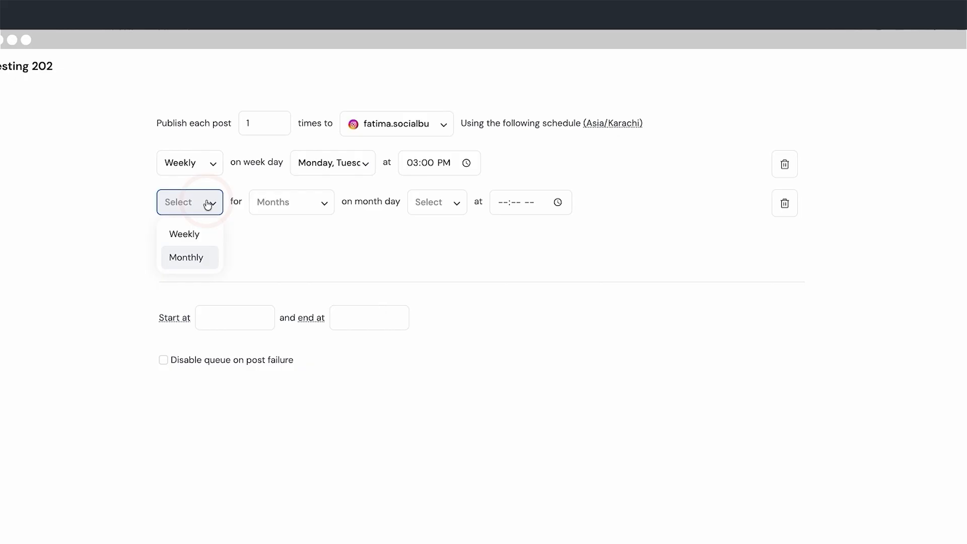
{"action": "left_click", "coordinate": [204, 236]}
{"action": "left_click", "coordinate": [318, 206]}
{"action": "left_click", "coordinate": [336, 327]}
{"action": "left_click", "coordinate": [332, 350]}
- Remove Tuesday from the first weekly schedule and set the second schedule's time to 9:00 PM
{"action": "left_click", "coordinate": [348, 163]}
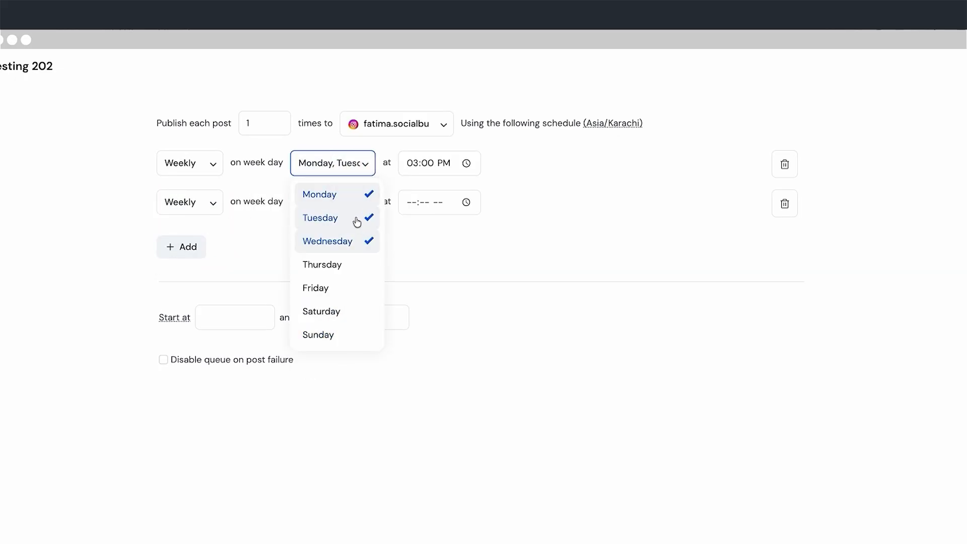
{"action": "left_click", "coordinate": [356, 220]}
{"action": "left_click", "coordinate": [416, 202]}
{"action": "type", "text": "0300p"}
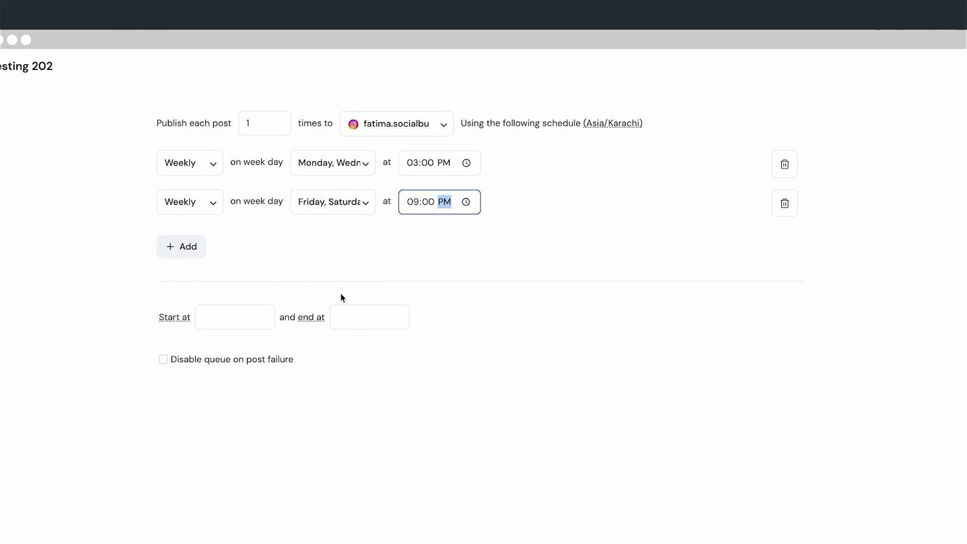
{"action": "left_click", "coordinate": [344, 260]}
- Give the queue a start date of 2026-05-09 and an end date in 2027 with disabling on post failure, and save it
{"action": "left_click", "coordinate": [242, 323]}
{"action": "left_click", "coordinate": [340, 407]}
{"action": "left_click", "coordinate": [342, 314]}
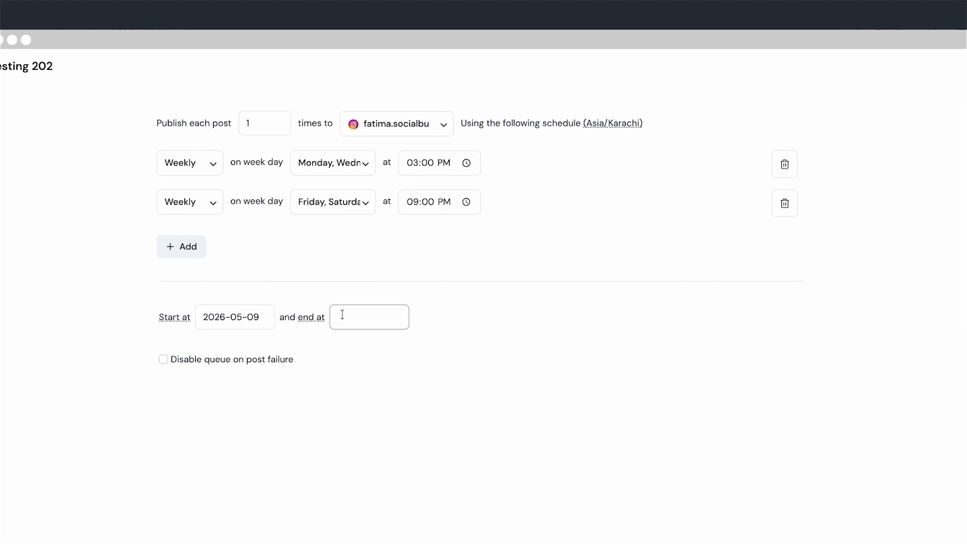
{"action": "double_click", "coordinate": [473, 346]}
{"action": "double_click", "coordinate": [473, 346]}
{"action": "double_click", "coordinate": [474, 346]}
{"action": "triple_click", "coordinate": [473, 346]}
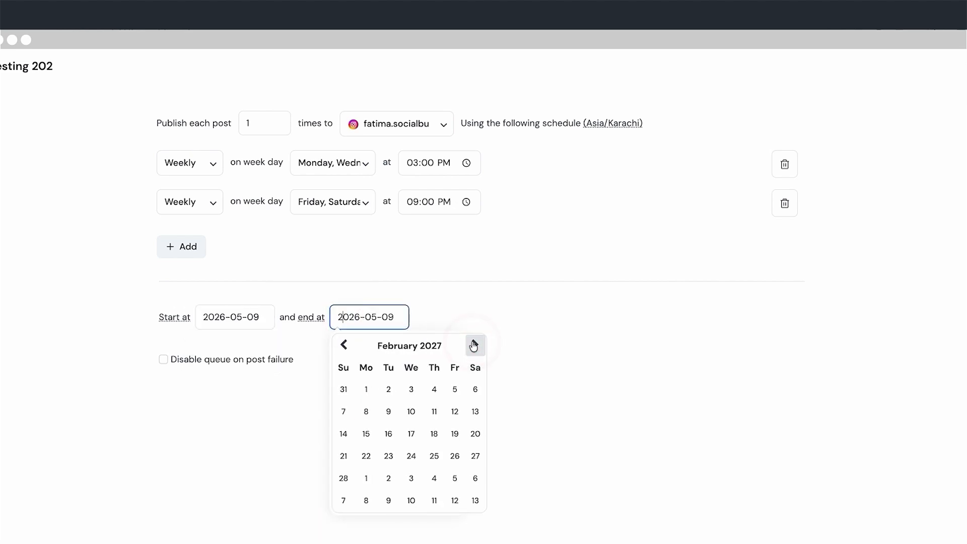
{"action": "left_click", "coordinate": [474, 346]}
{"action": "left_click", "coordinate": [389, 478]}
{"action": "left_click", "coordinate": [163, 359]}
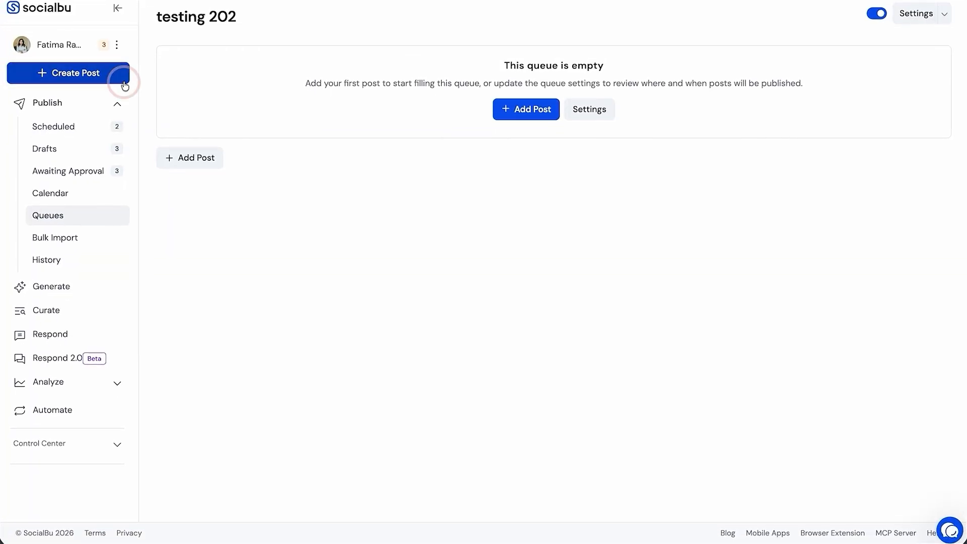
- Create a new post for the second Instagram account with the image _ (9).jpeg attached
{"action": "left_click", "coordinate": [123, 80]}
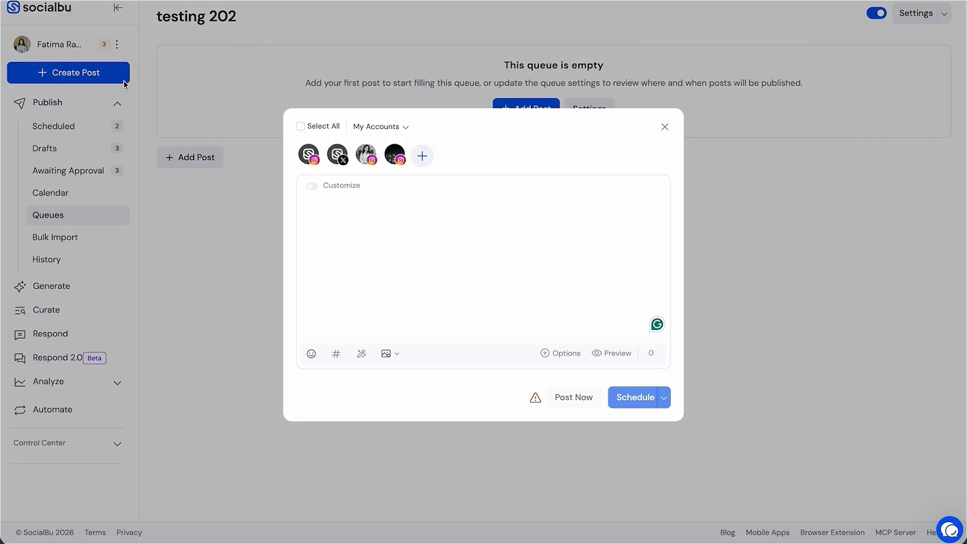
{"action": "left_click", "coordinate": [372, 161]}
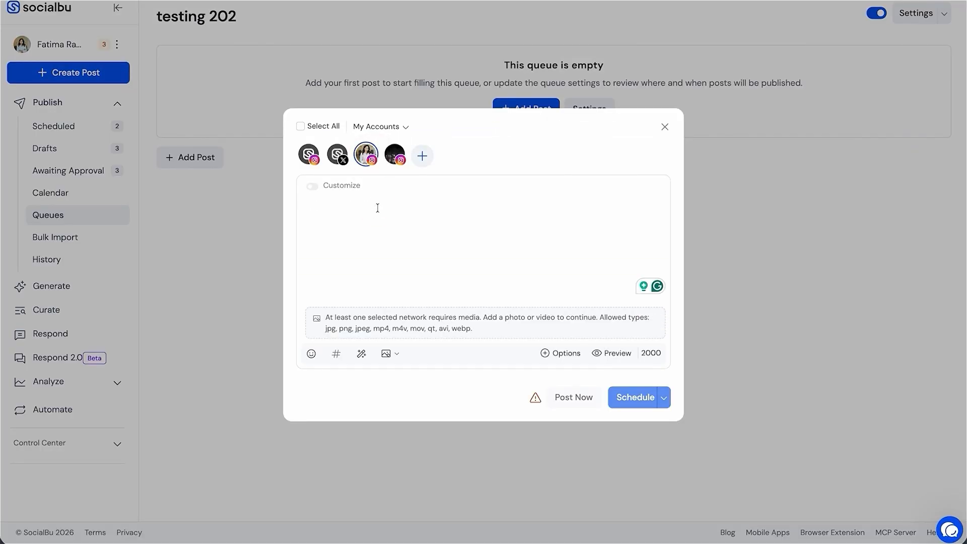
{"action": "left_click", "coordinate": [390, 353]}
{"action": "left_click", "coordinate": [388, 381]}
{"action": "double_click", "coordinate": [497, 287]}
- Save the strawberry cake post to the testing 101 queue
{"action": "left_click", "coordinate": [664, 398]}
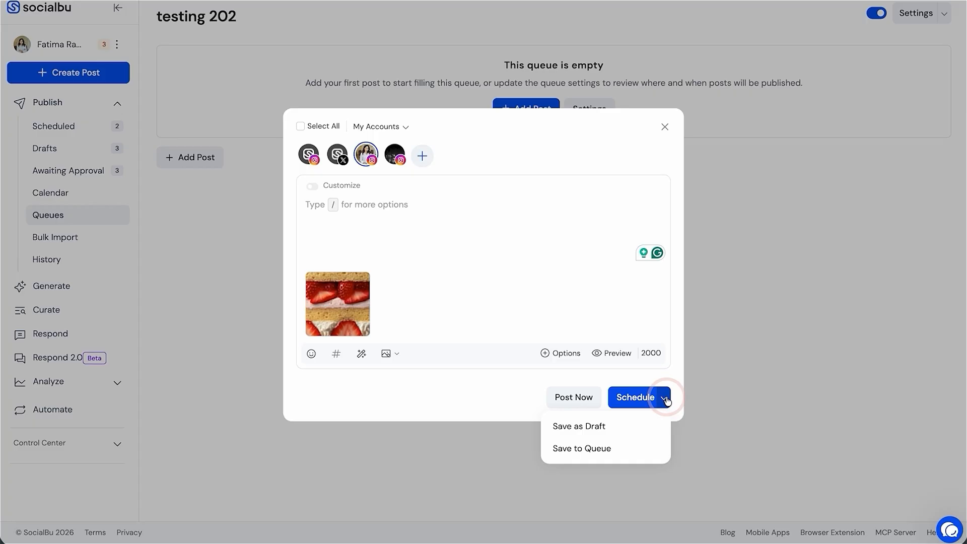
{"action": "left_click", "coordinate": [581, 446]}
{"action": "left_click", "coordinate": [580, 263]}
{"action": "left_click", "coordinate": [527, 335]}
{"action": "left_click", "coordinate": [572, 361]}
{"action": "left_click", "coordinate": [572, 360]}
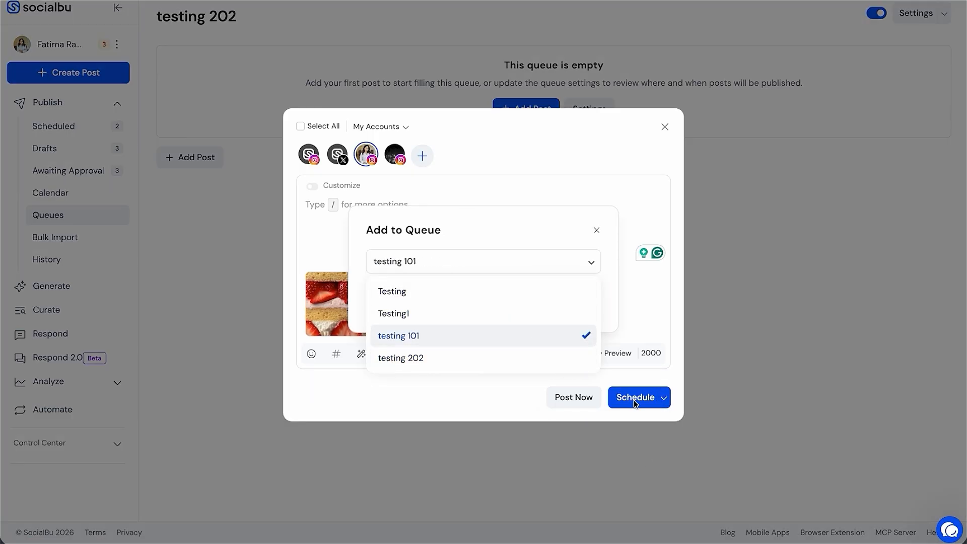
{"action": "left_click", "coordinate": [634, 400]}
{"action": "left_click", "coordinate": [582, 304]}
- Attach the image _ (2).jpeg to another post and save it to the testing 202 queue
{"action": "left_click", "coordinate": [391, 354]}
{"action": "left_click", "coordinate": [384, 382]}
{"action": "left_click", "coordinate": [432, 210]}
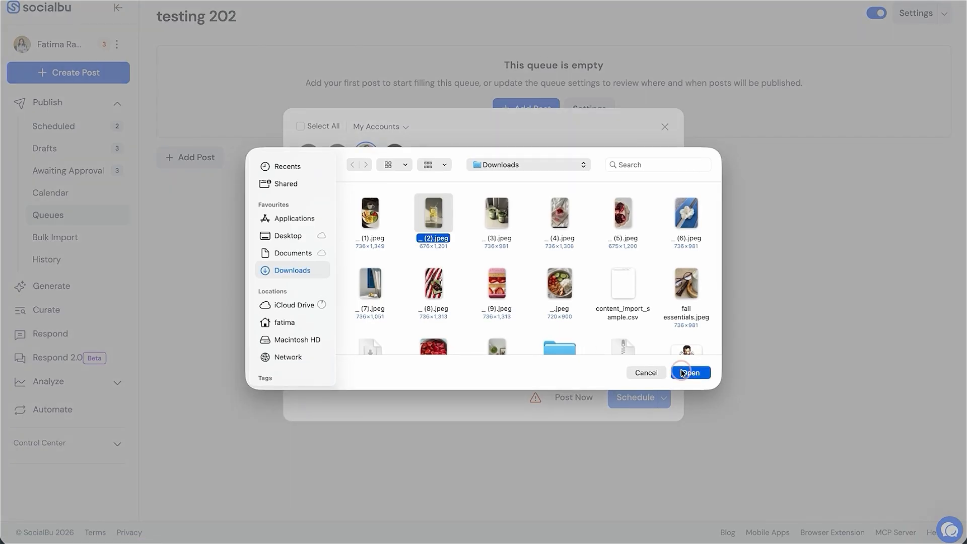
{"action": "left_click", "coordinate": [691, 371]}
{"action": "left_click", "coordinate": [664, 397]}
{"action": "left_click", "coordinate": [581, 447]}
{"action": "left_click", "coordinate": [580, 261]}
{"action": "left_click", "coordinate": [557, 356]}
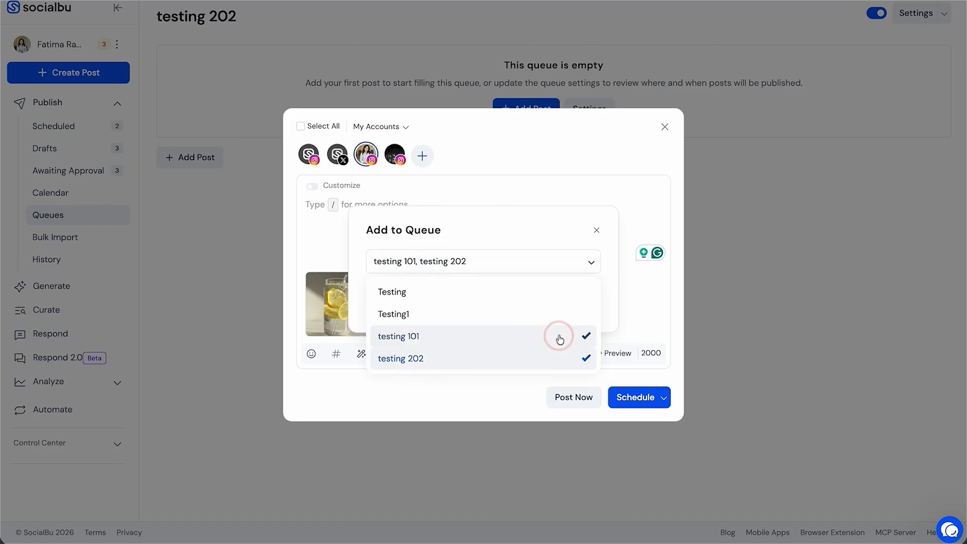
{"action": "left_click", "coordinate": [581, 303]}
- Attach the image _ (5).jpeg to another post and save it to both the testing 101 and testing 202 queues
{"action": "left_click", "coordinate": [390, 354]}
{"action": "left_click", "coordinate": [328, 380]}
{"action": "double_click", "coordinate": [604, 235]}
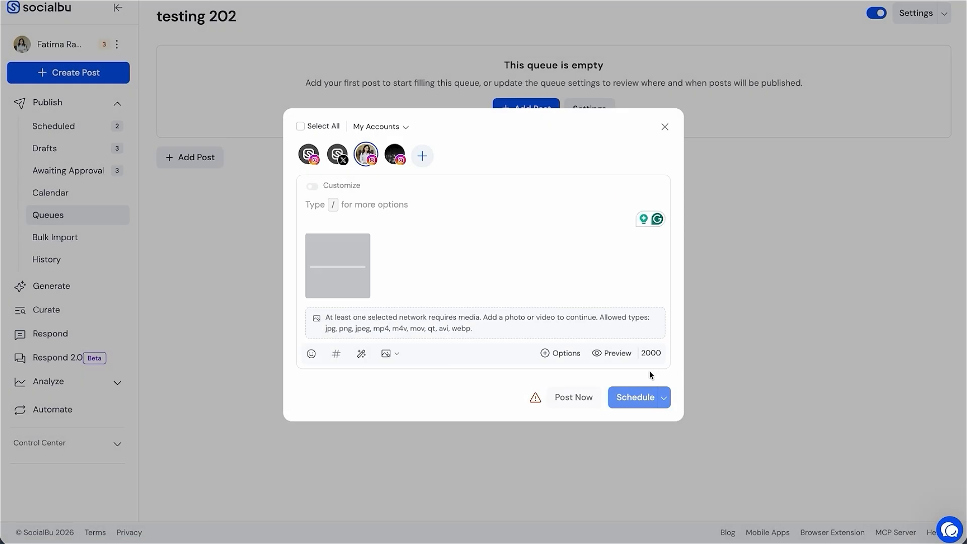
{"action": "left_click", "coordinate": [664, 397]}
{"action": "left_click", "coordinate": [581, 447]}
{"action": "left_click", "coordinate": [580, 261]}
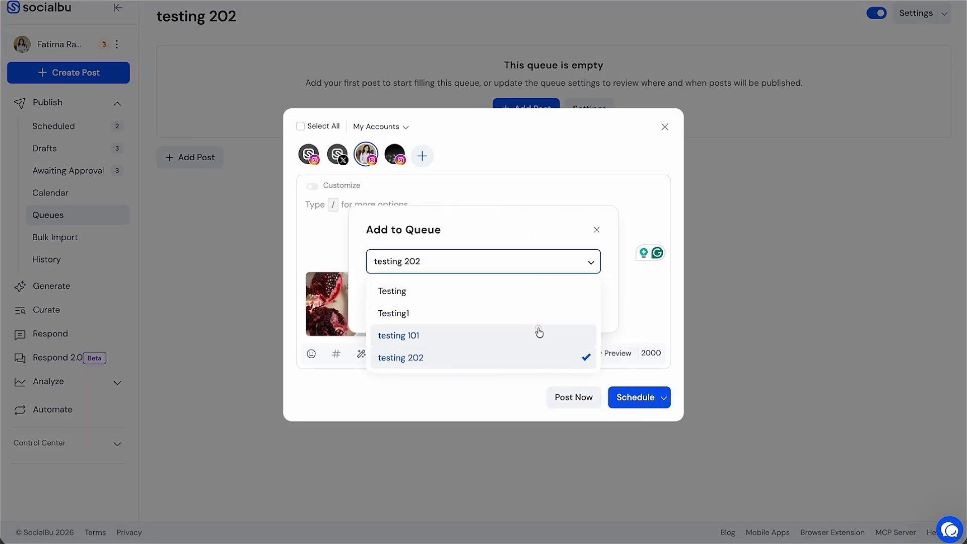
{"action": "left_click", "coordinate": [537, 334]}
{"action": "left_click", "coordinate": [581, 302]}
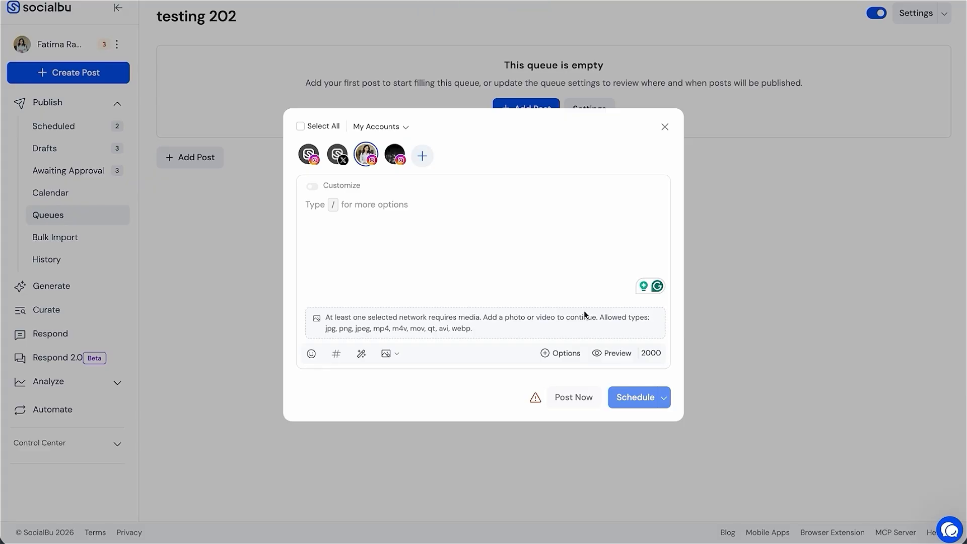
- Close the post composer and open the testing 101 queue to review its posts
{"action": "left_click", "coordinate": [665, 127]}
{"action": "left_click", "coordinate": [139, 233]}
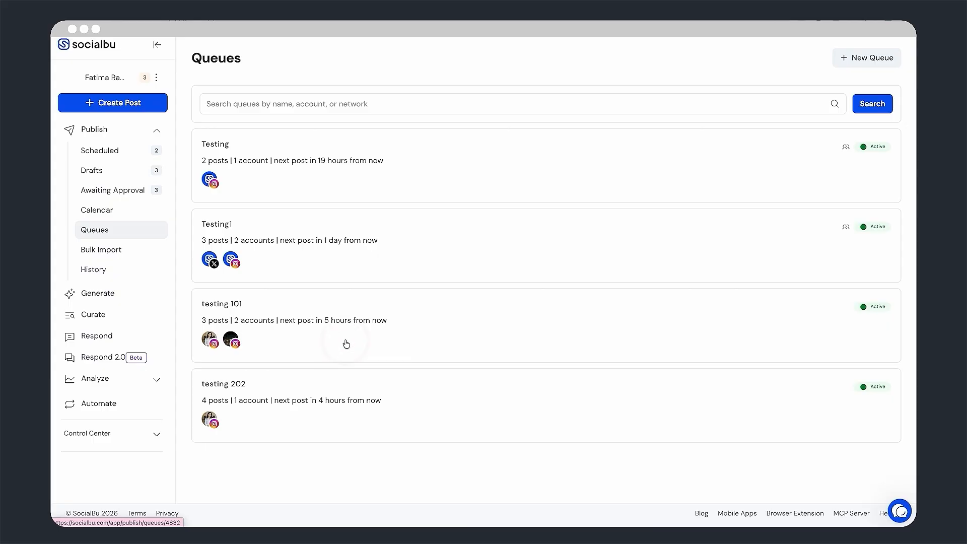
{"action": "left_click", "coordinate": [344, 340]}
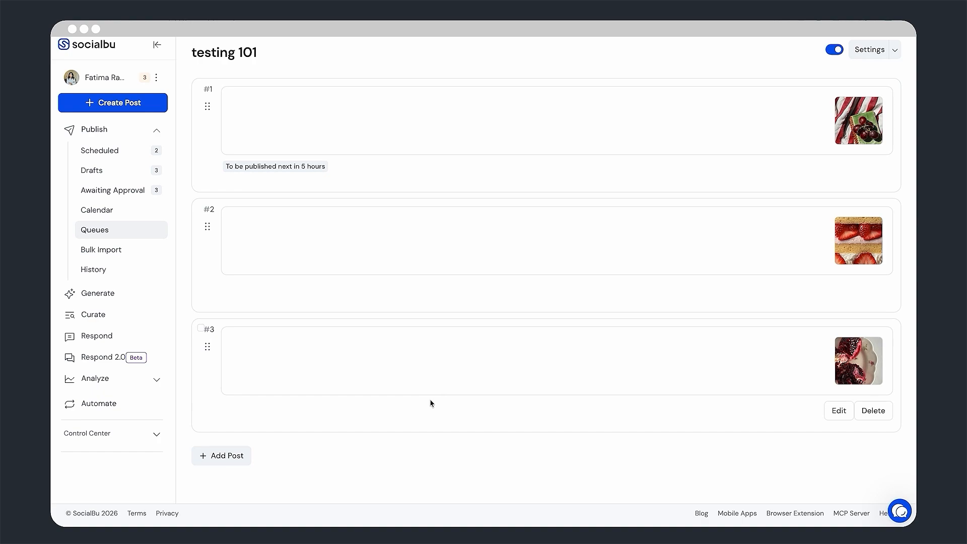
- Check the testing 101 queue's publishing schedule settings, return to the queue list and open the testing 202 queue
{"action": "left_click", "coordinate": [866, 51]}
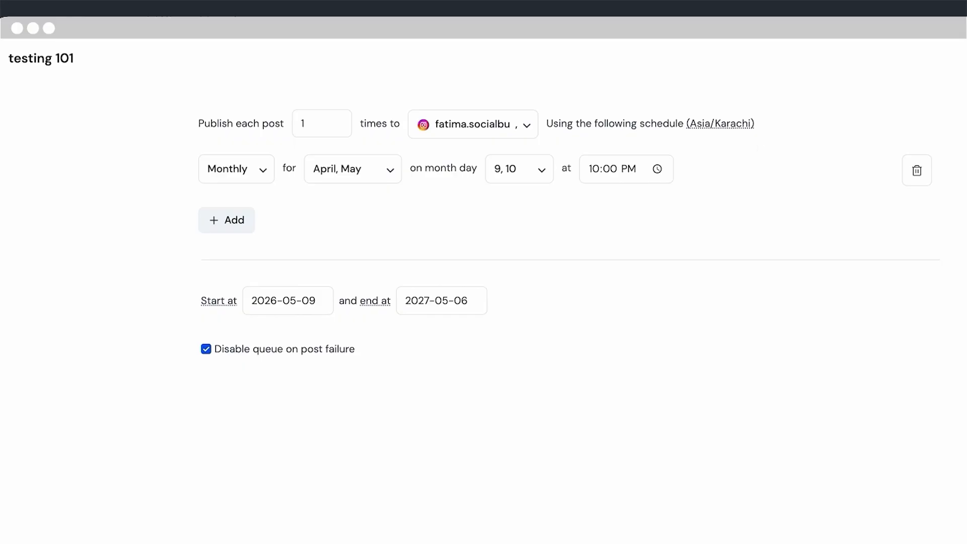
{"action": "left_click", "coordinate": [893, 63]}
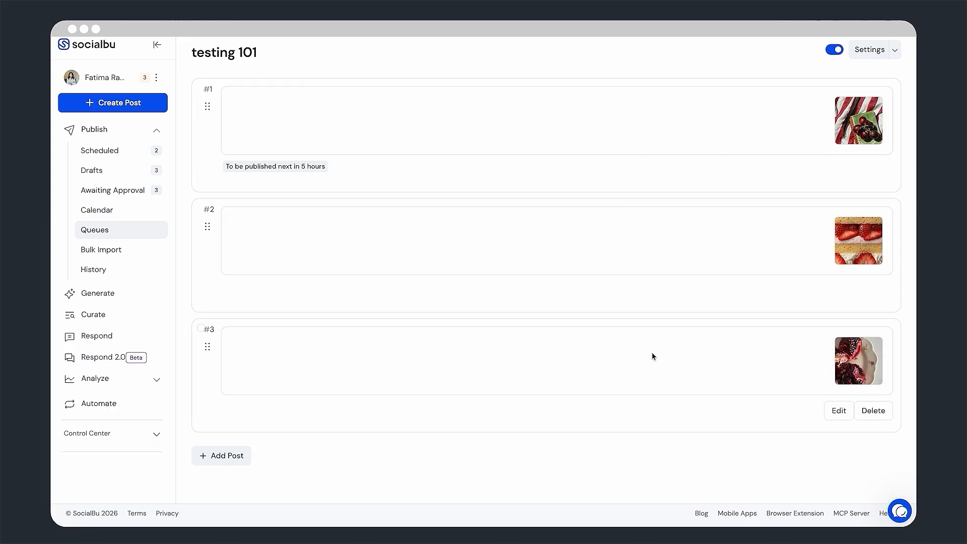
{"action": "left_click", "coordinate": [149, 230]}
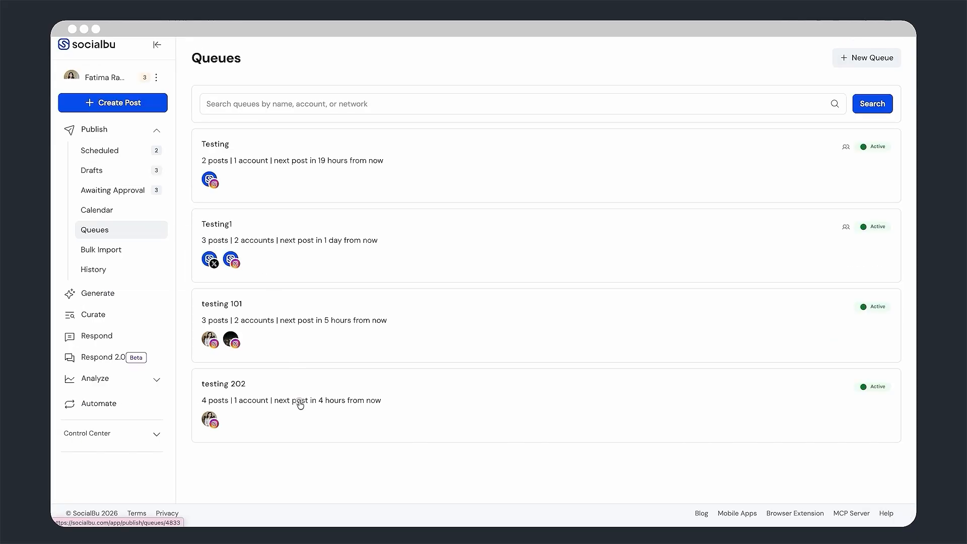
{"action": "left_click", "coordinate": [298, 401]}
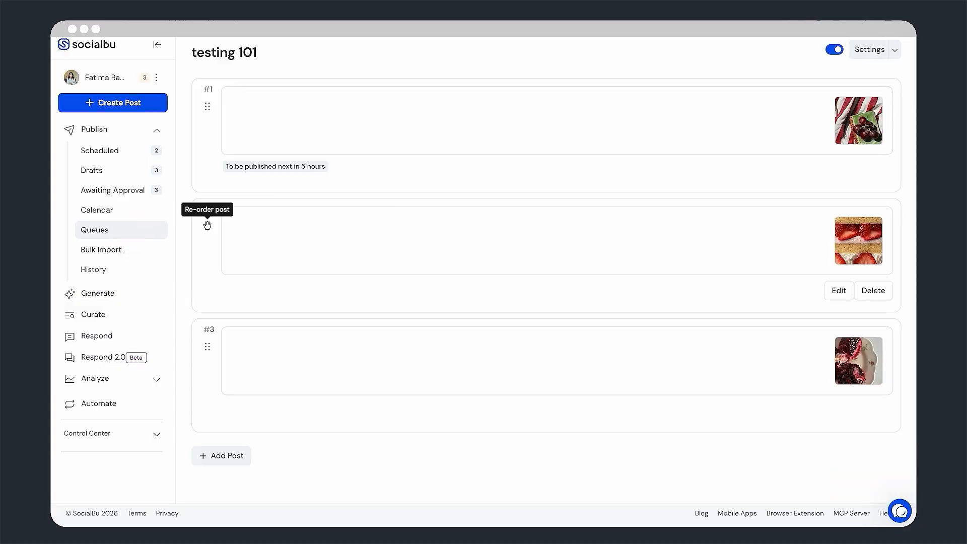
- Reorder the testing 101 queue so the strawberry cake post is first, the pomegranate post second and the cherry post third
{"action": "left_click_drag", "start_coordinate": [207, 225], "coordinate": [211, 334]}
{"action": "left_click_drag", "start_coordinate": [133, 327], "coordinate": [132, 323]}
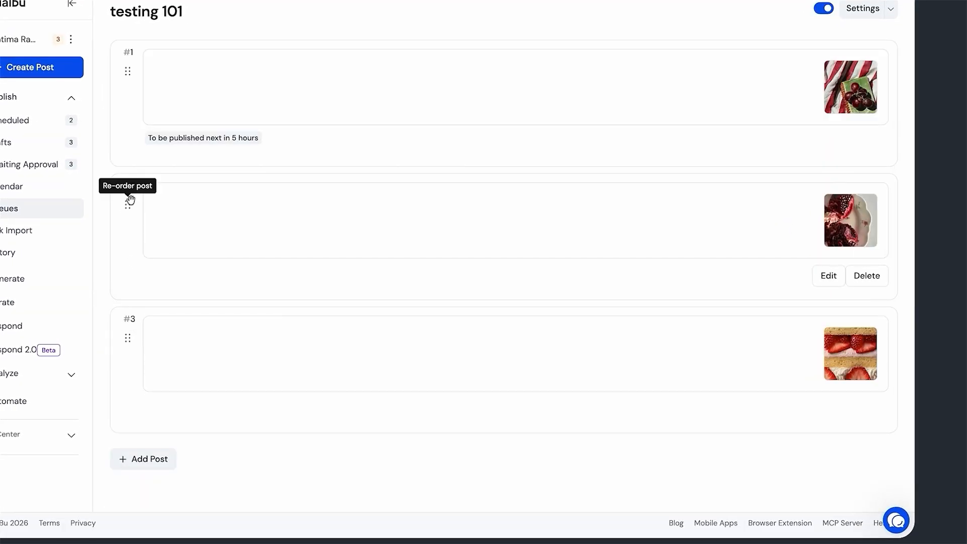
{"action": "left_click_drag", "start_coordinate": [129, 81], "coordinate": [115, 358]}
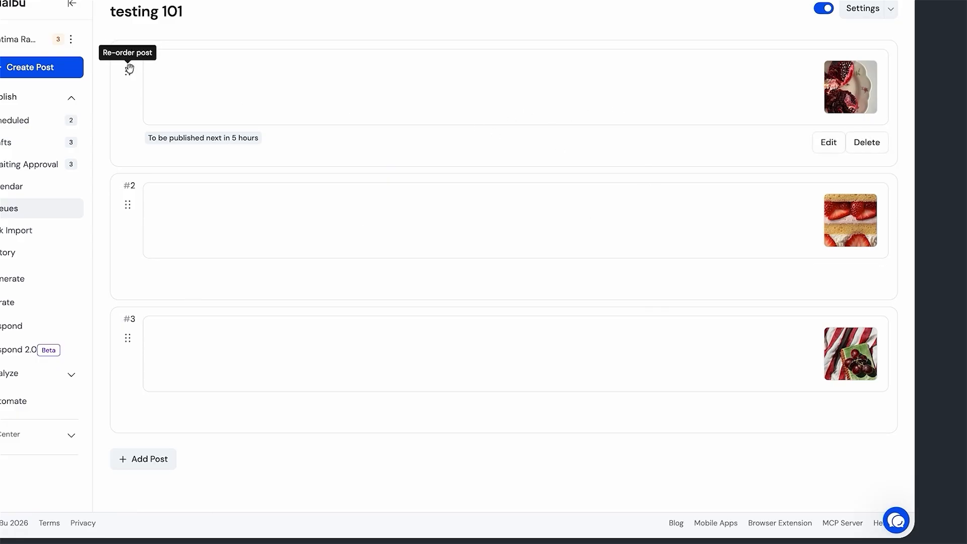
{"action": "left_click_drag", "start_coordinate": [127, 71], "coordinate": [130, 215]}
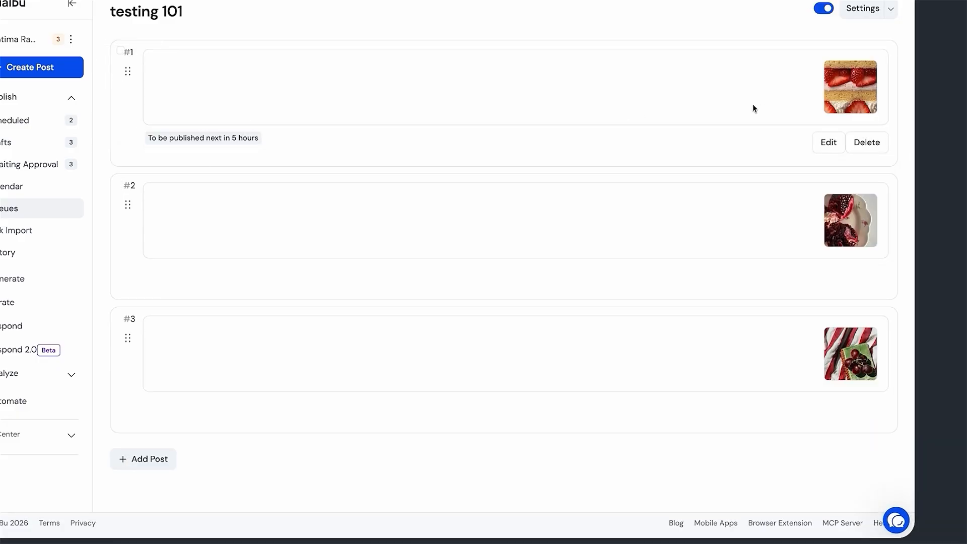
- Open the testing 202 queue from the queue list and view its settings
{"action": "left_click", "coordinate": [15, 208]}
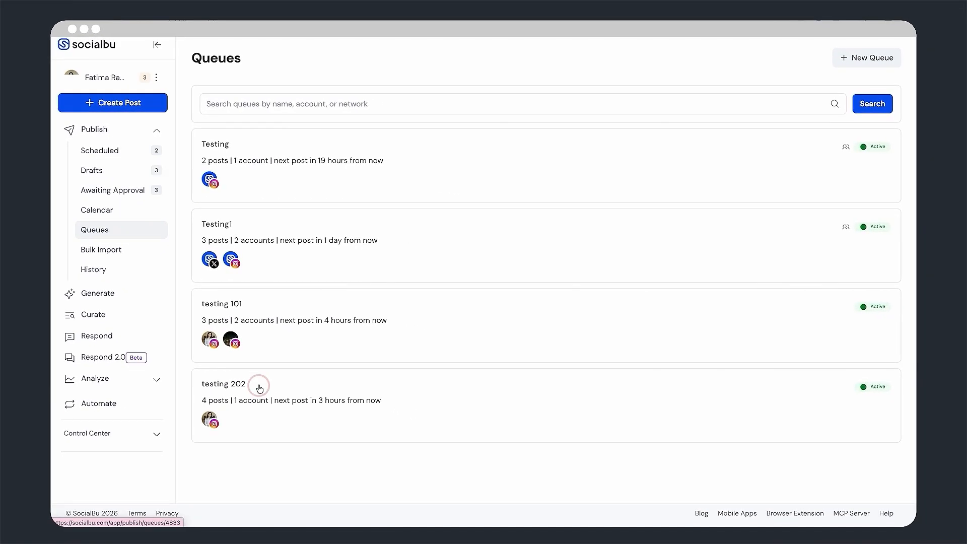
{"action": "left_click", "coordinate": [361, 444]}
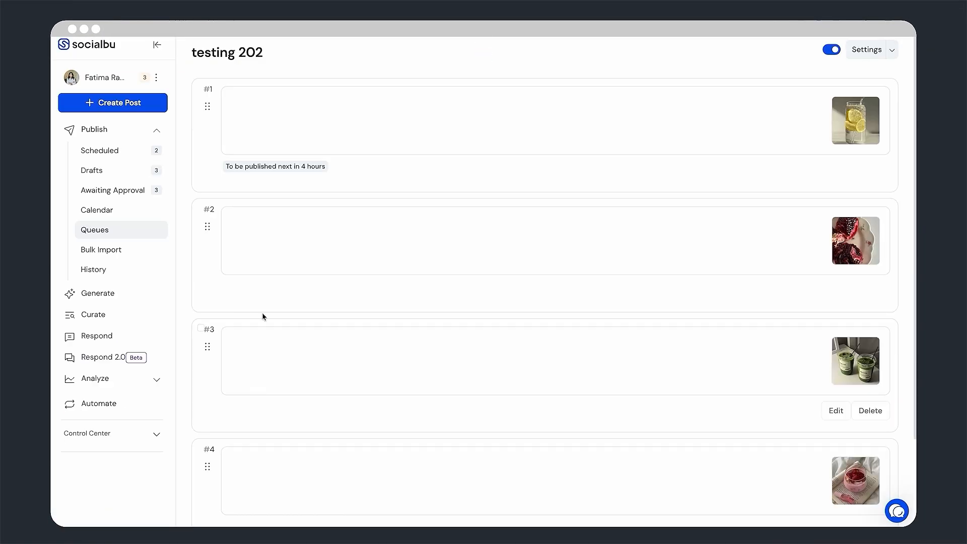
{"action": "left_click", "coordinate": [866, 50]}
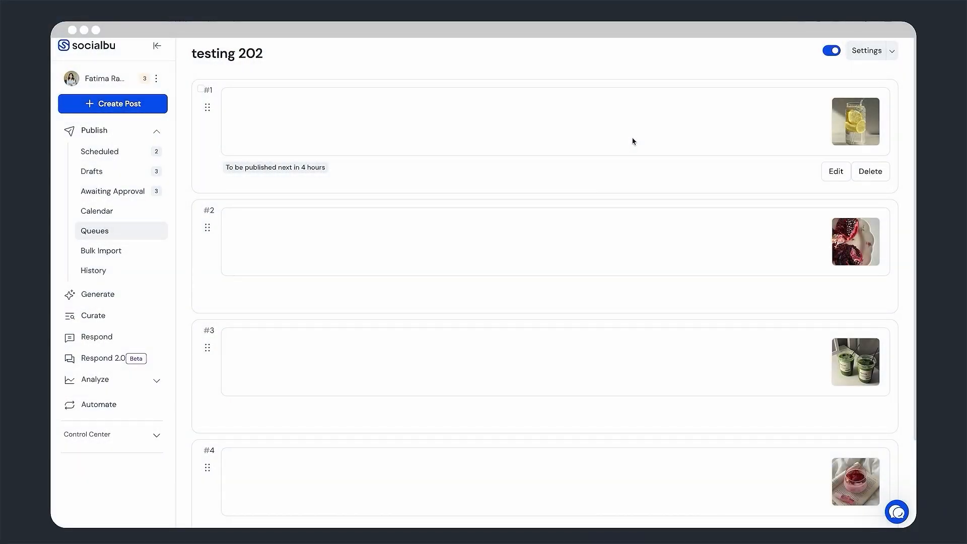
- Add a new post with the image _ (3).jpeg to the testing 202 queue and save it
{"action": "scroll", "coordinate": [644, 140], "scroll_direction": "down", "scroll_amount": 5}
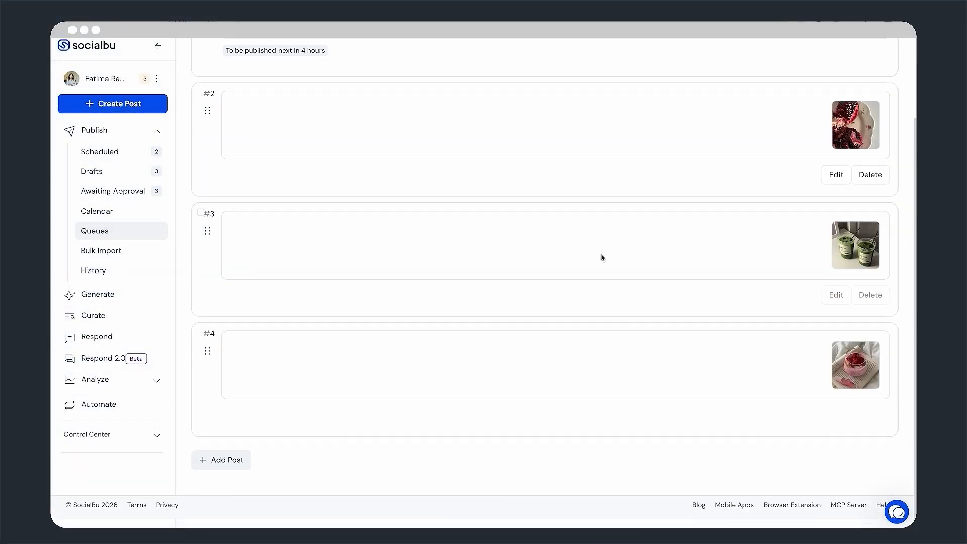
{"action": "left_click", "coordinate": [216, 476]}
{"action": "left_click", "coordinate": [403, 316]}
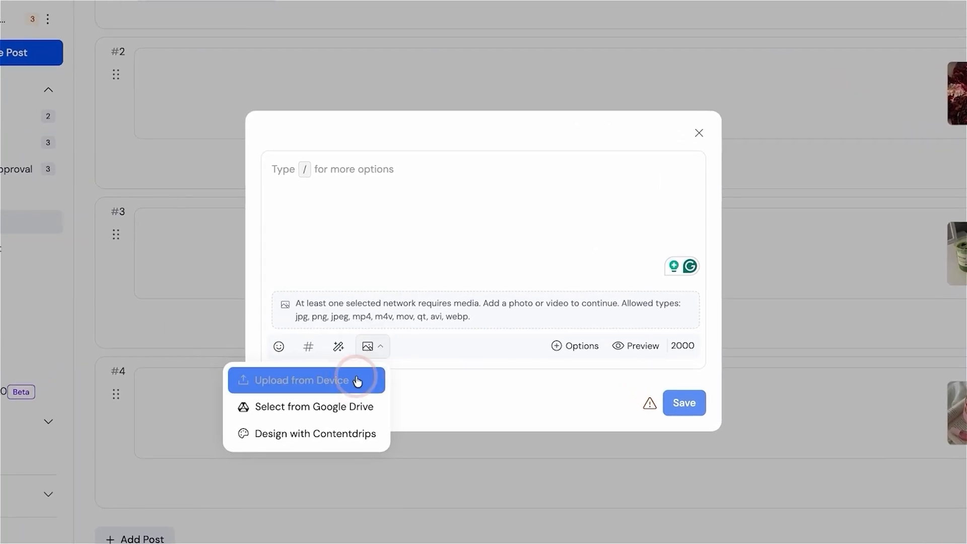
{"action": "left_click", "coordinate": [357, 382]}
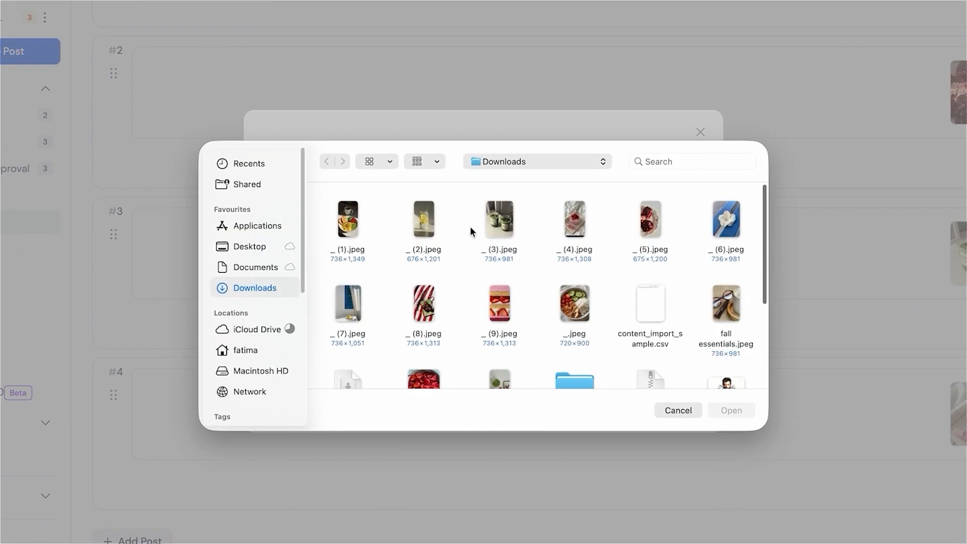
{"action": "left_click", "coordinate": [498, 223]}
{"action": "left_click", "coordinate": [732, 408]}
{"action": "left_click", "coordinate": [693, 406]}
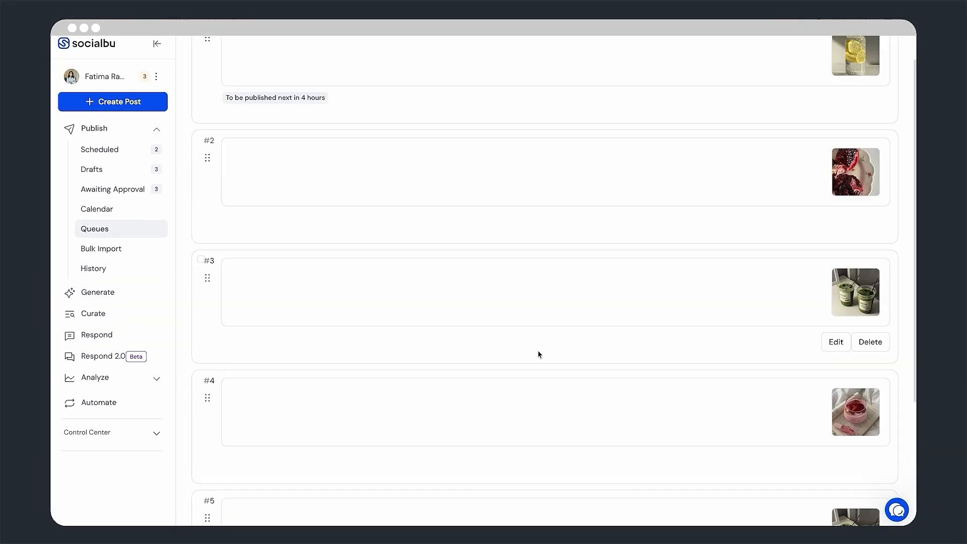
- Move the pomegranate post from second to third place in the testing 202 queue and check the order
{"action": "scroll", "coordinate": [538, 354], "scroll_direction": "down", "scroll_amount": 3}
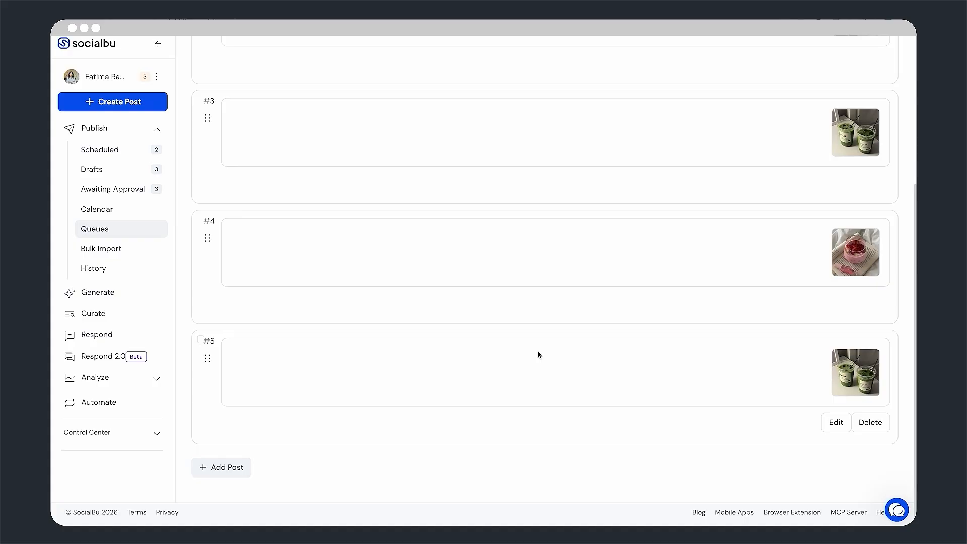
{"action": "scroll", "coordinate": [537, 352], "scroll_direction": "up", "scroll_amount": 5}
{"action": "left_click_drag", "start_coordinate": [207, 225], "coordinate": [210, 330]}
{"action": "scroll", "coordinate": [211, 330], "scroll_direction": "down", "scroll_amount": 5}
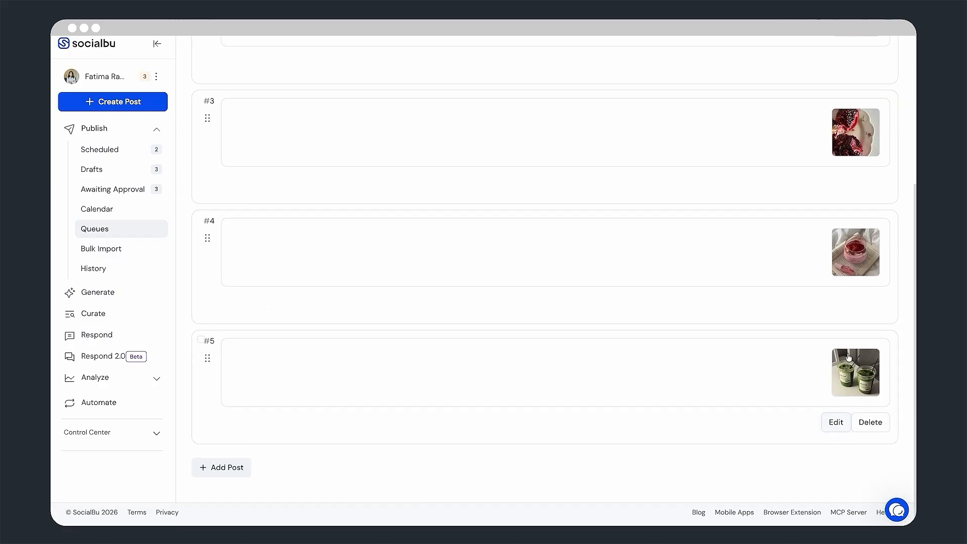
{"action": "scroll", "coordinate": [794, 282], "scroll_direction": "up", "scroll_amount": 5}
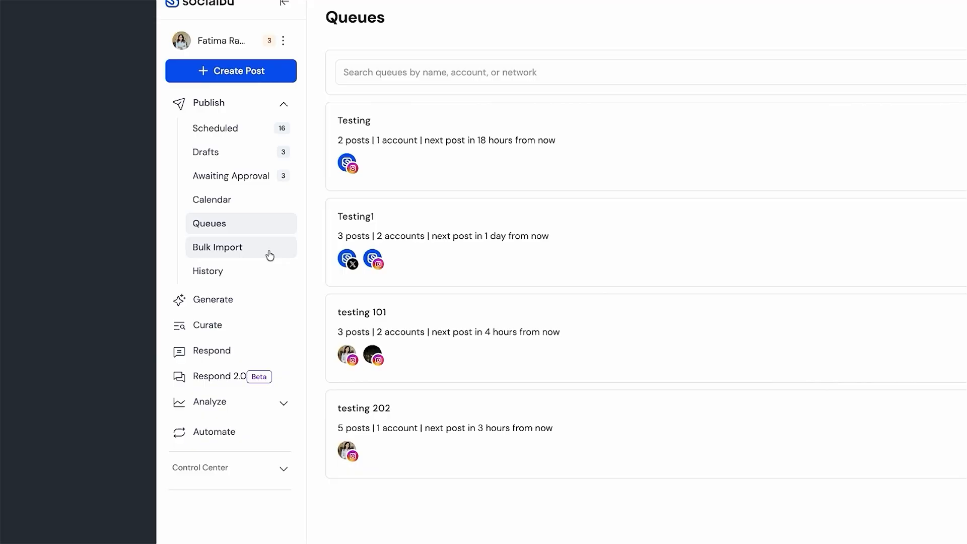
- Download the CSV template for bulk import, switch to Google Sheets and create a blank spreadsheet
{"action": "left_click", "coordinate": [269, 255]}
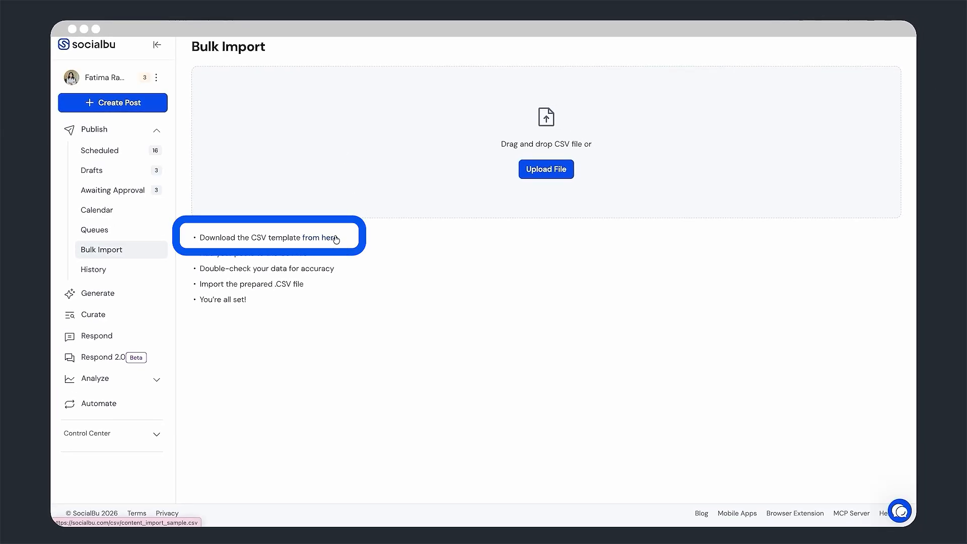
{"action": "left_click", "coordinate": [336, 239]}
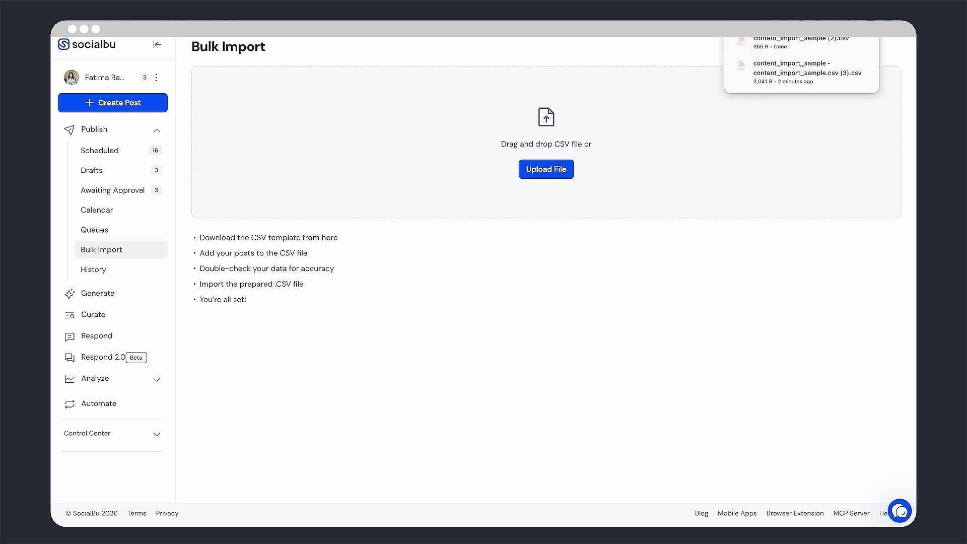
{"action": "key", "text": "ctrl+t"}
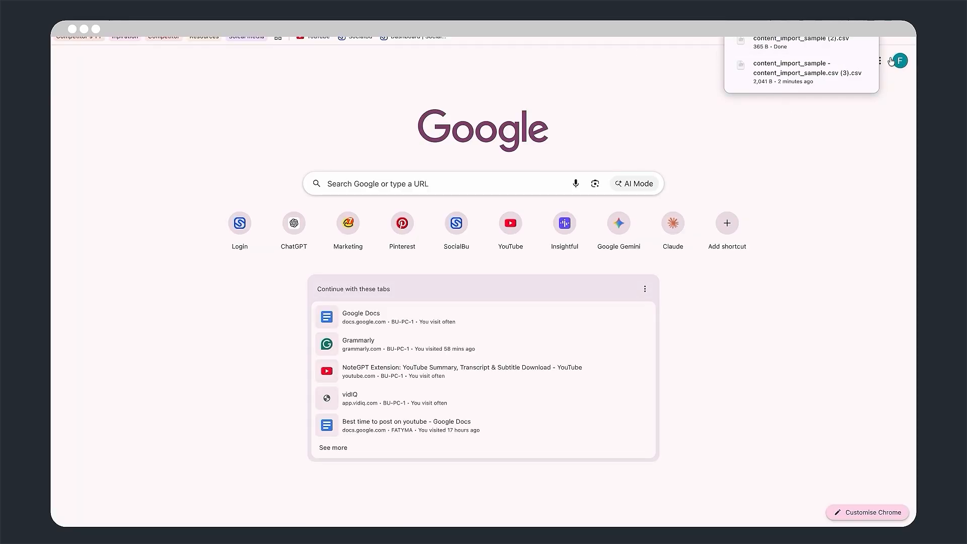
{"action": "left_click", "coordinate": [877, 61]}
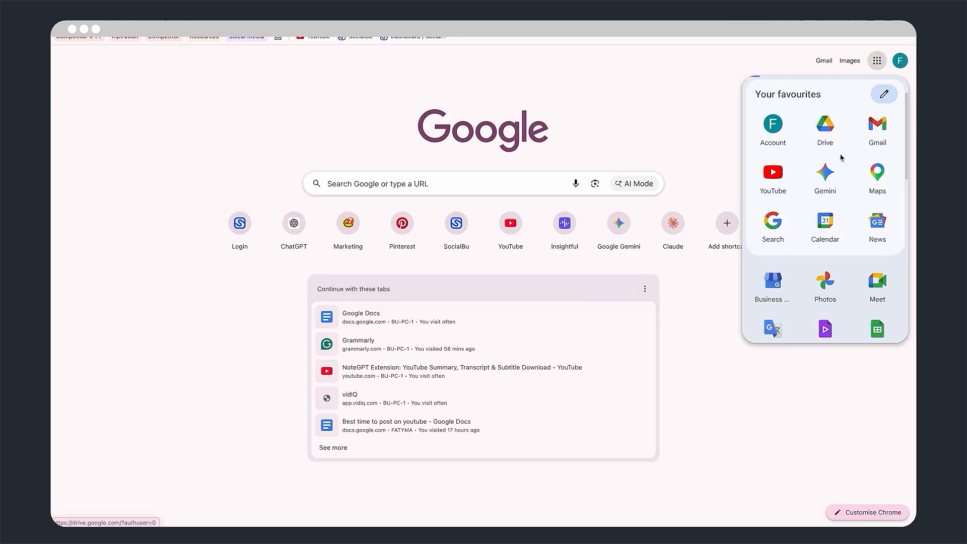
{"action": "scroll", "coordinate": [842, 256], "scroll_direction": "down", "scroll_amount": 1}
{"action": "left_click", "coordinate": [878, 287]}
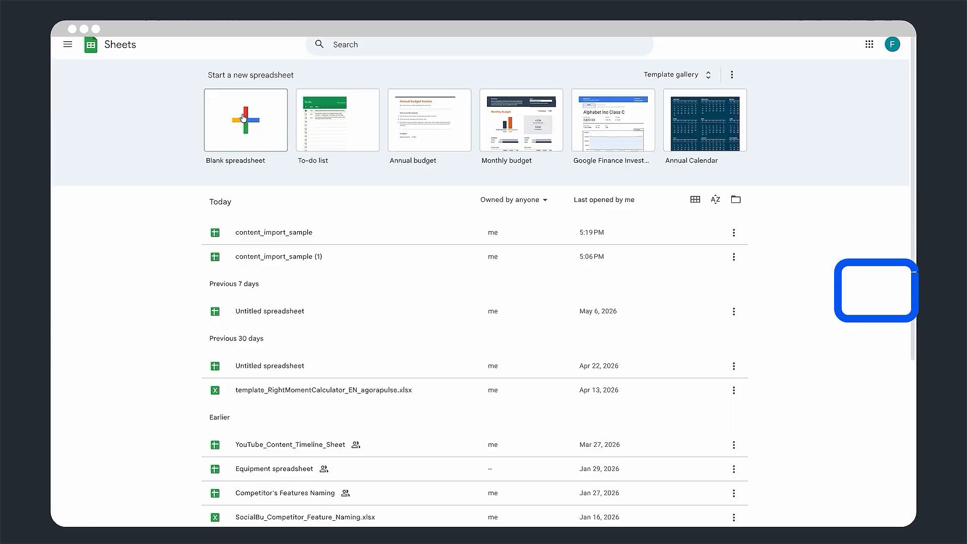
{"action": "left_click", "coordinate": [241, 116]}
- Upload content_import_sample.csv from the Downloads folder and open it as a spreadsheet
{"action": "left_click", "coordinate": [86, 52]}
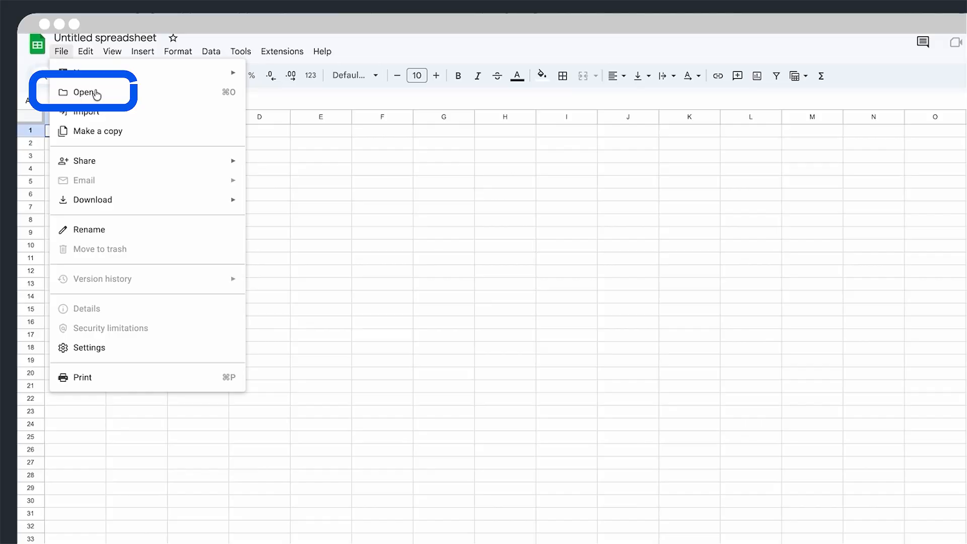
{"action": "left_click", "coordinate": [88, 89]}
{"action": "left_click", "coordinate": [451, 128]}
{"action": "left_click", "coordinate": [561, 415]}
{"action": "scroll", "coordinate": [670, 328], "scroll_direction": "down", "scroll_amount": 3}
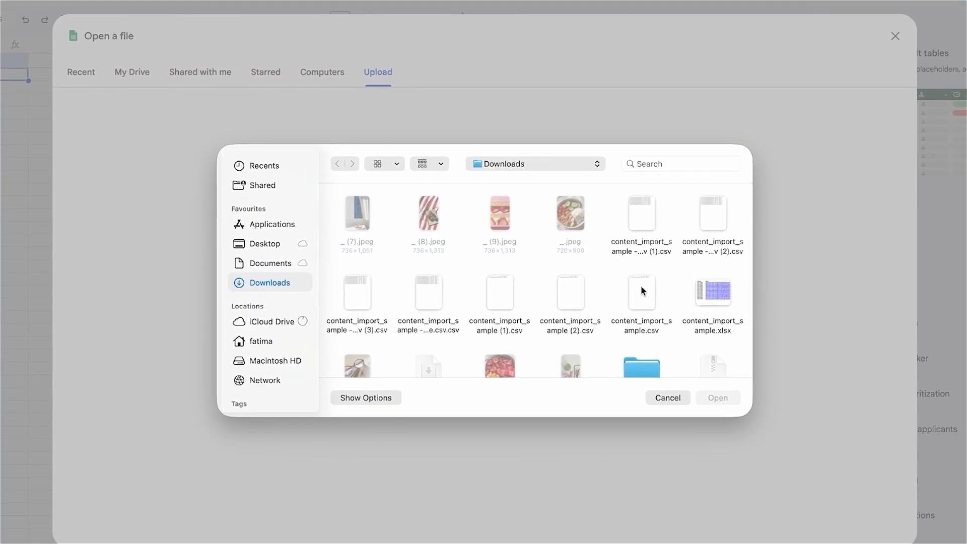
{"action": "double_click", "coordinate": [641, 294]}
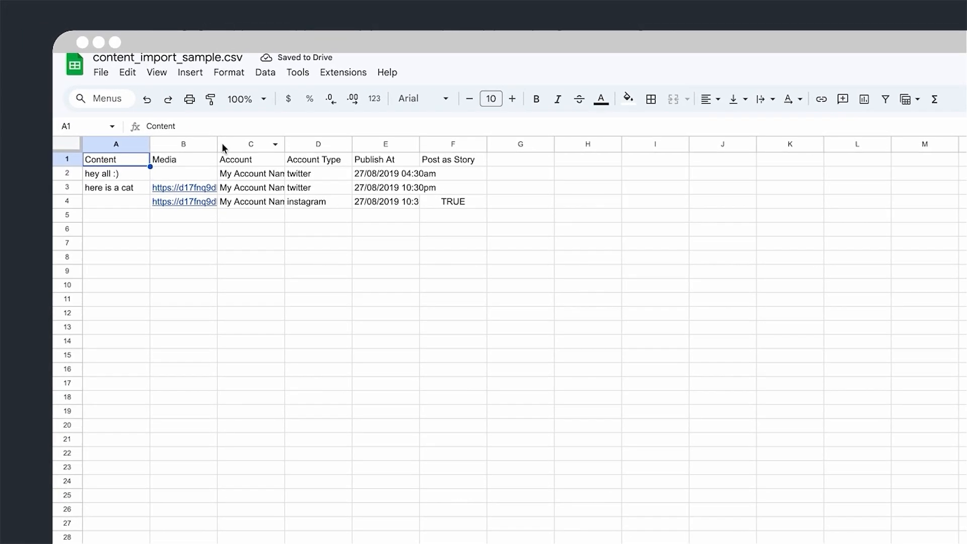
- Widen the Media and Publish At columns of the template so their contents fit better
{"action": "left_click_drag", "start_coordinate": [217, 144], "coordinate": [252, 144]}
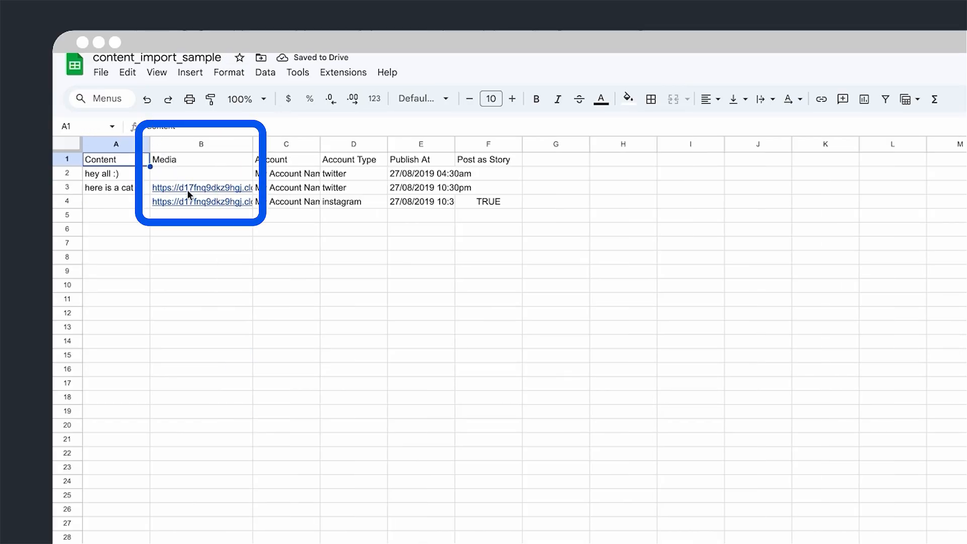
{"action": "left_click", "coordinate": [305, 173]}
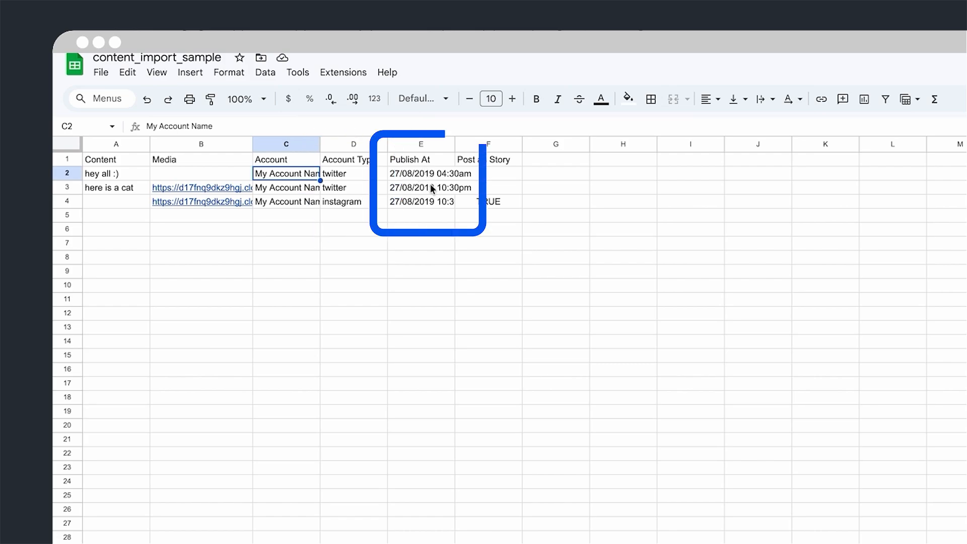
{"action": "left_click_drag", "start_coordinate": [455, 149], "coordinate": [470, 144]}
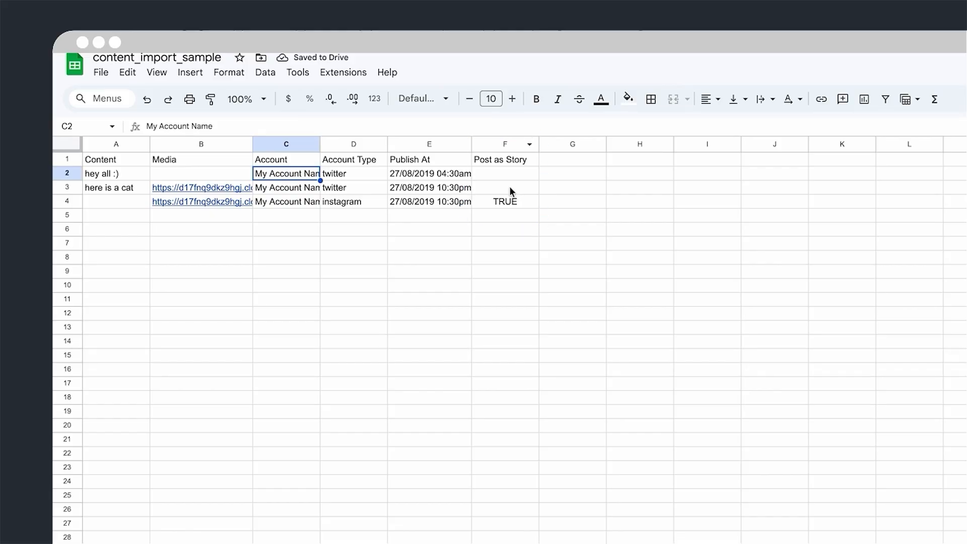
- Open the filled-in content_import_sample spreadsheet with the Day 1 to Day 7 Meal posts and download it as a CSV file
{"action": "left_click", "coordinate": [75, 62]}
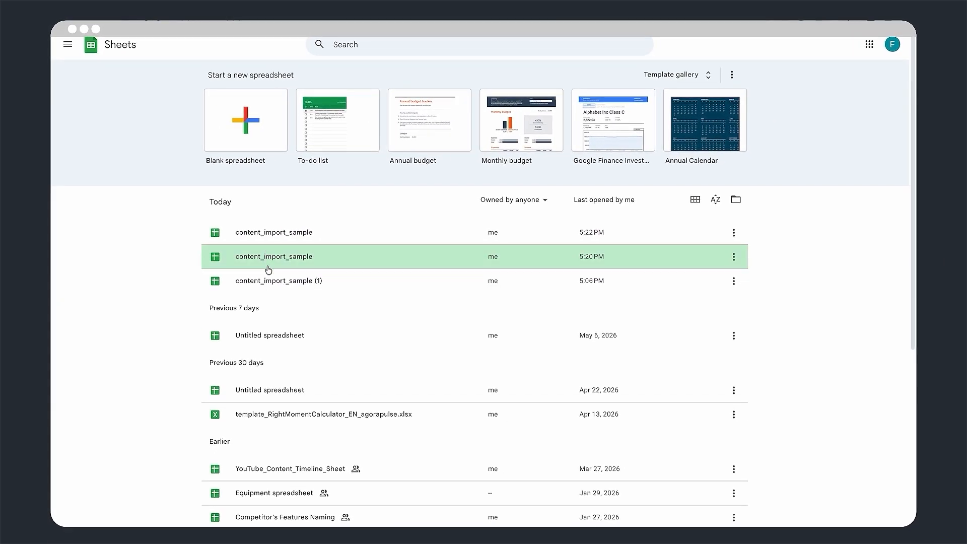
{"action": "left_click", "coordinate": [267, 266]}
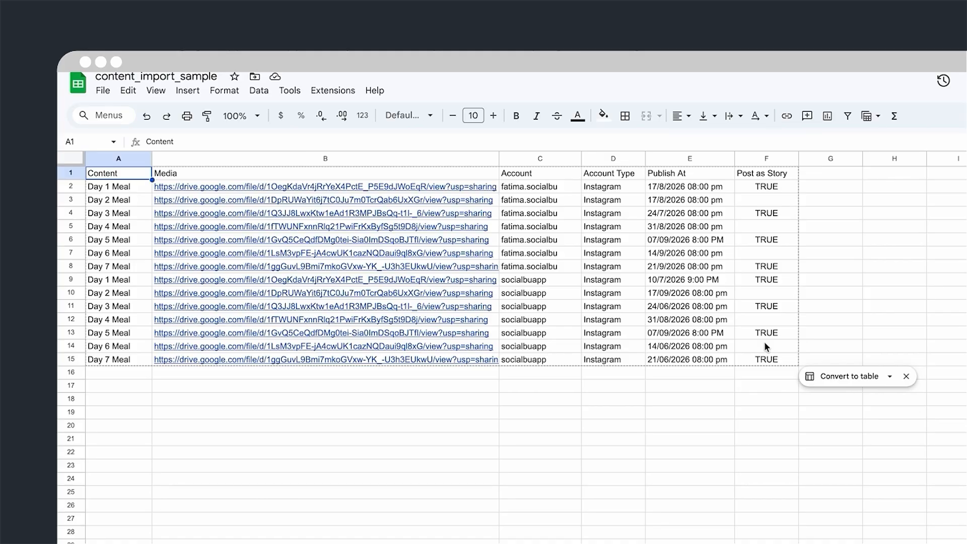
{"action": "left_click", "coordinate": [102, 95]}
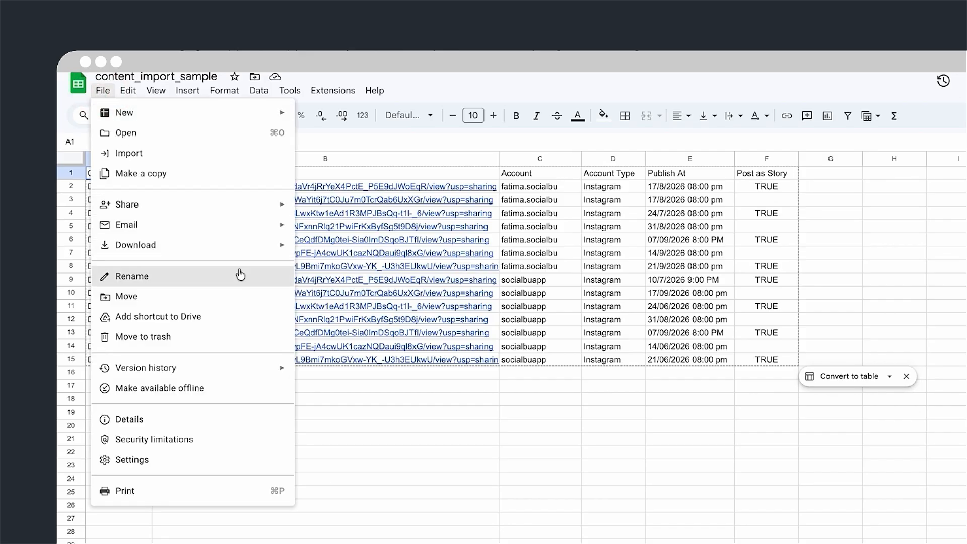
{"action": "mouse_move", "coordinate": [156, 246]}
{"action": "left_click", "coordinate": [372, 341]}
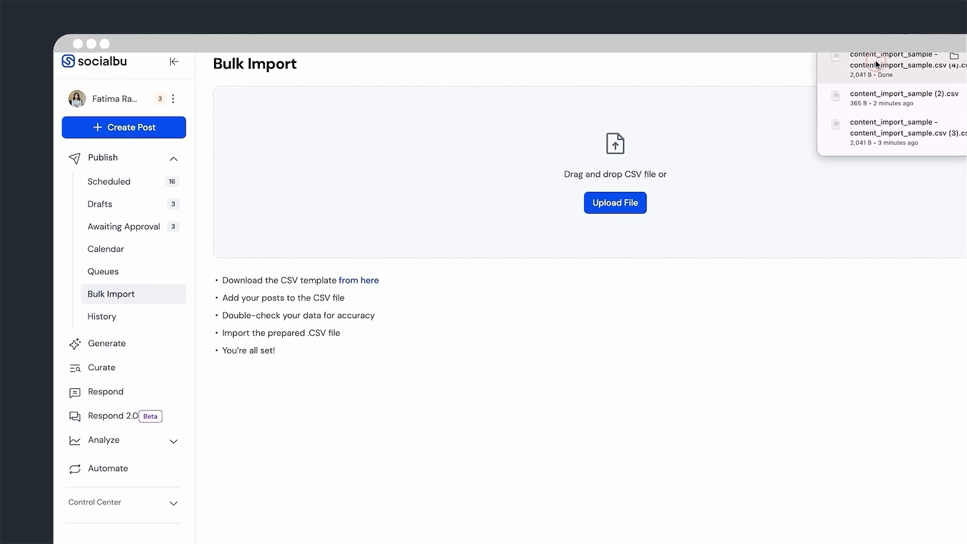
- Switch to SocialBu, bulk import the downloaded content_import_sample CSV file and open the scheduled posts
{"action": "left_click_drag", "start_coordinate": [877, 65], "coordinate": [645, 109]}
{"action": "left_click_drag", "start_coordinate": [428, 262], "coordinate": [550, 256]}
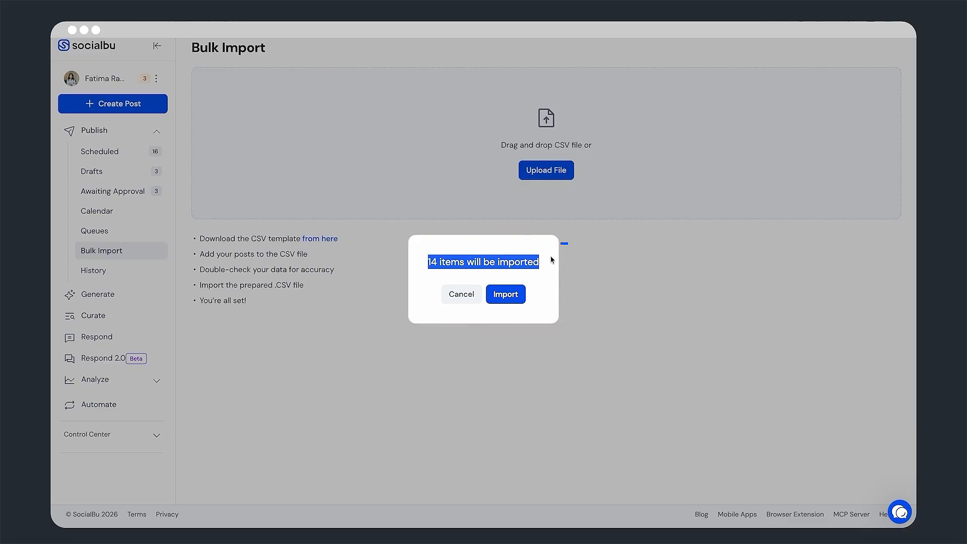
{"action": "left_click", "coordinate": [504, 292]}
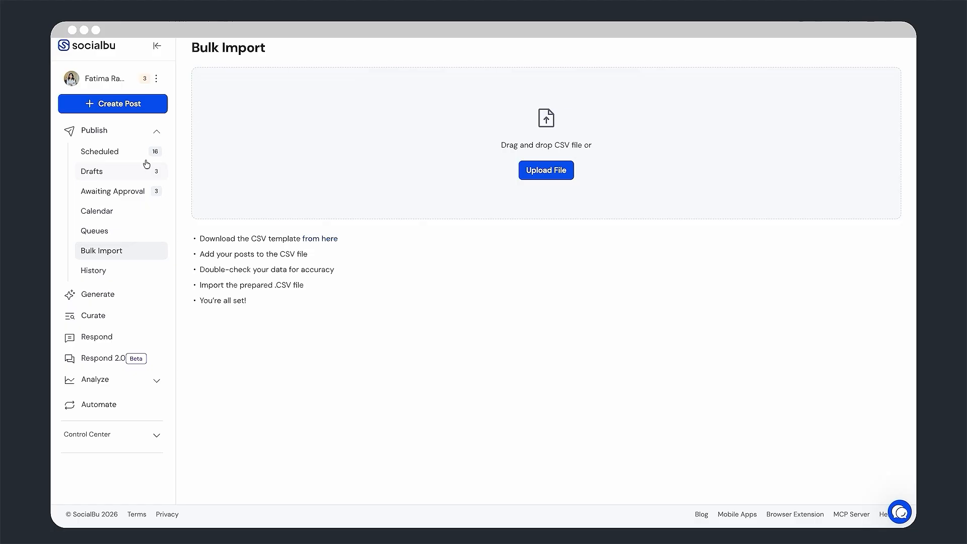
{"action": "left_click", "coordinate": [147, 154]}
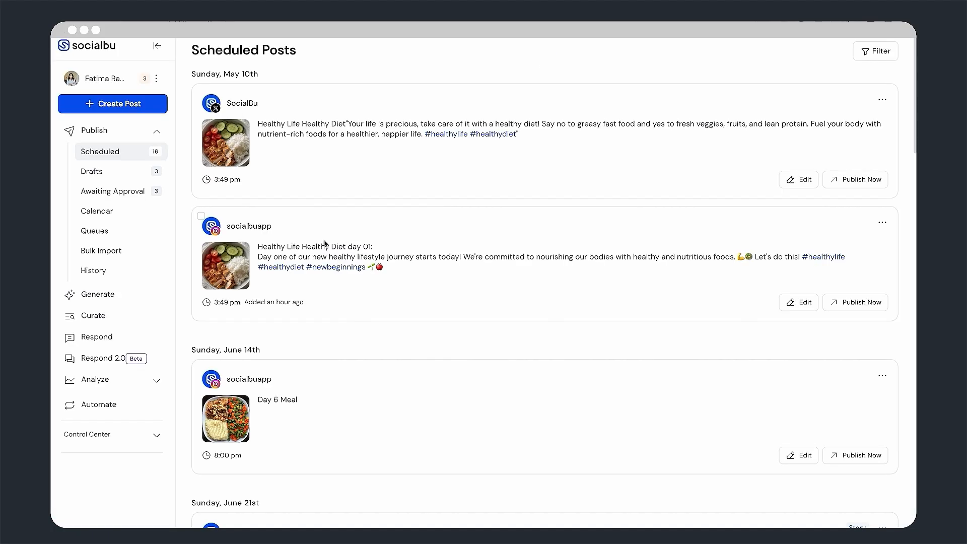
- Review the imported Day 1 to Day 7 Meal posts and their publishing dates in the scheduled posts list
{"action": "scroll", "coordinate": [325, 244], "scroll_direction": "down", "scroll_amount": 5}
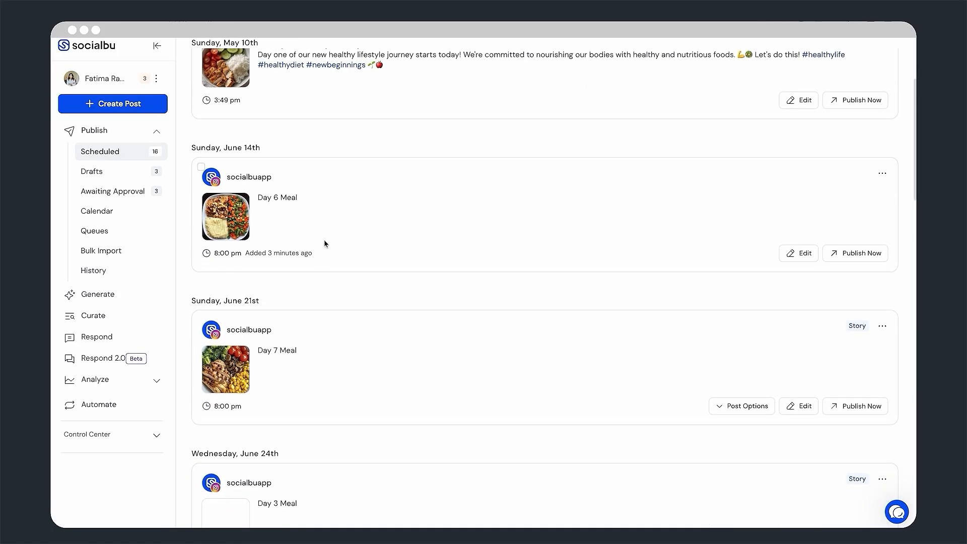
{"action": "scroll", "coordinate": [325, 244], "scroll_direction": "down", "scroll_amount": 2}
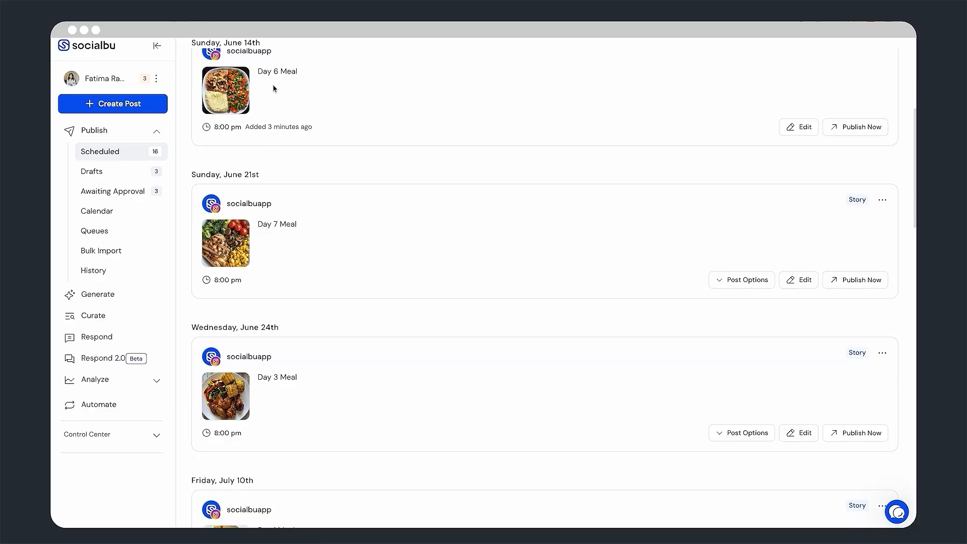
{"action": "scroll", "coordinate": [313, 320], "scroll_direction": "down", "scroll_amount": 20}
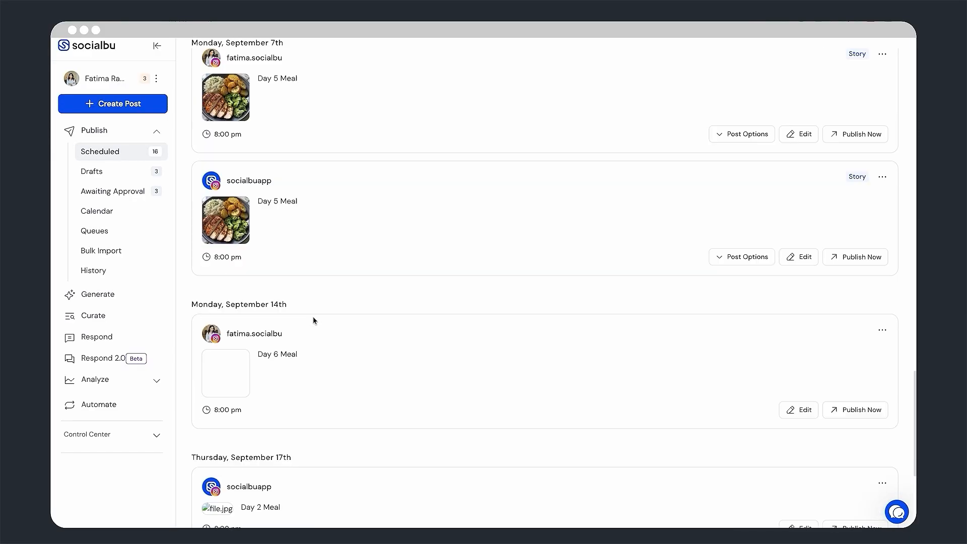
{"action": "scroll", "coordinate": [312, 317], "scroll_direction": "up", "scroll_amount": 20}
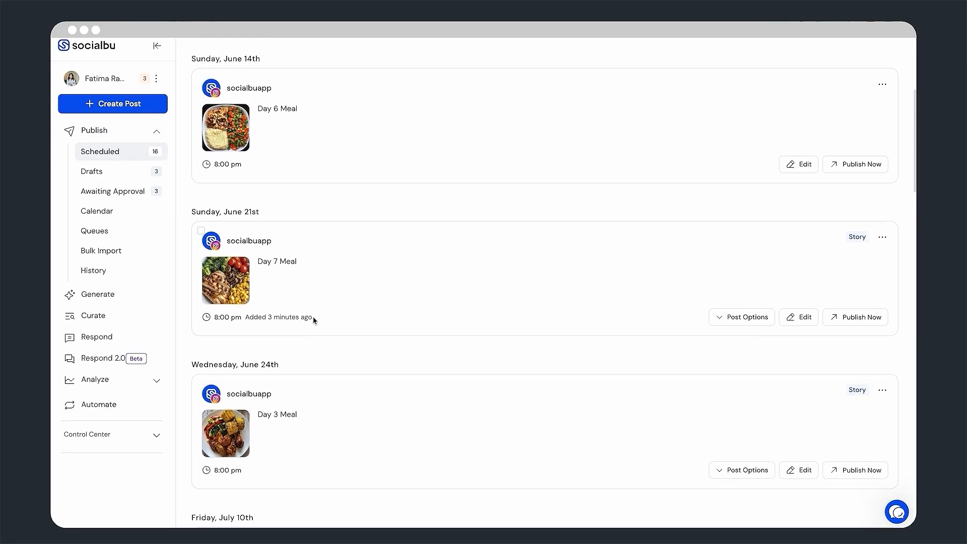
{"action": "scroll", "coordinate": [313, 317], "scroll_direction": "down", "scroll_amount": 19}
{"action": "scroll", "coordinate": [313, 310], "scroll_direction": "down", "scroll_amount": 3}
{"action": "scroll", "coordinate": [313, 314], "scroll_direction": "up", "scroll_amount": 7}
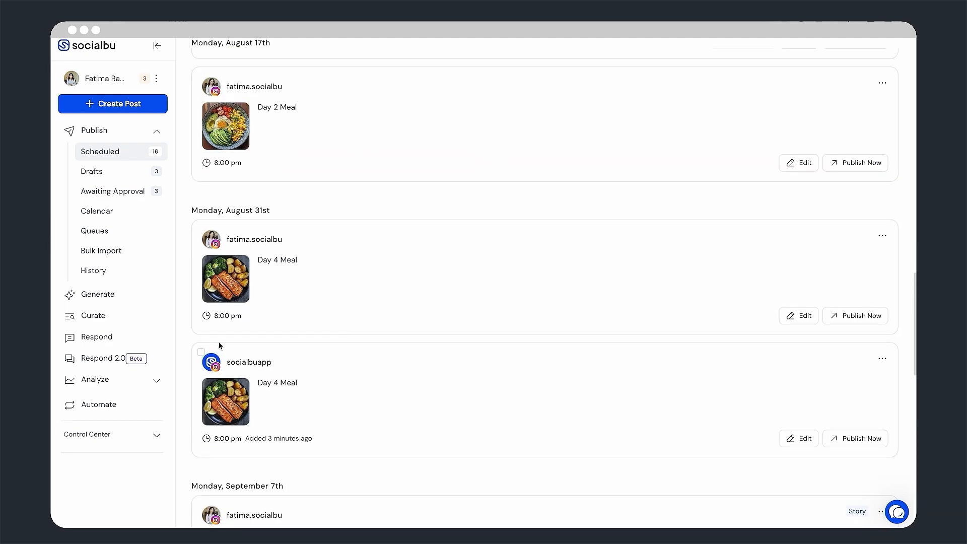
- Open the publishing calendar and look through the posts planned for May 2026
{"action": "left_click", "coordinate": [156, 210]}
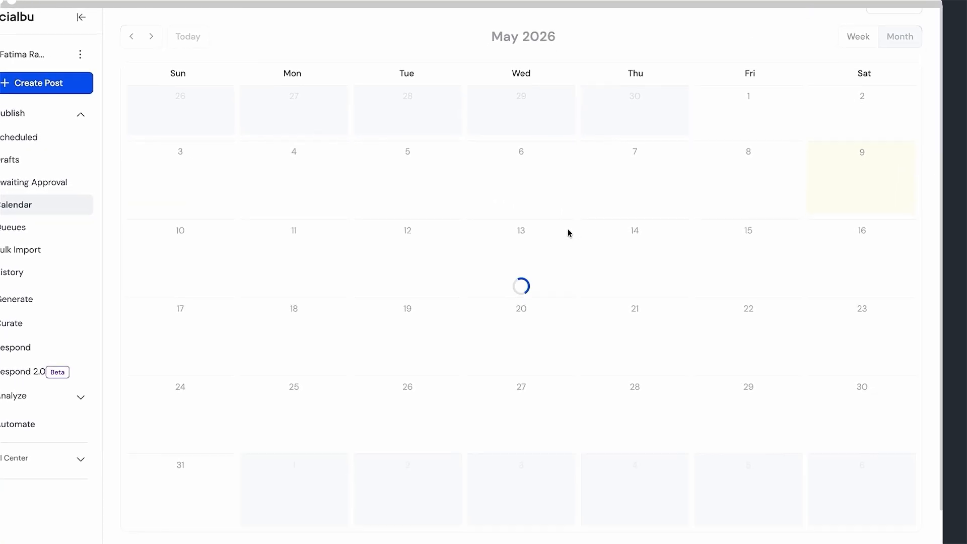
{"action": "scroll", "coordinate": [567, 232], "scroll_direction": "down", "scroll_amount": 9}
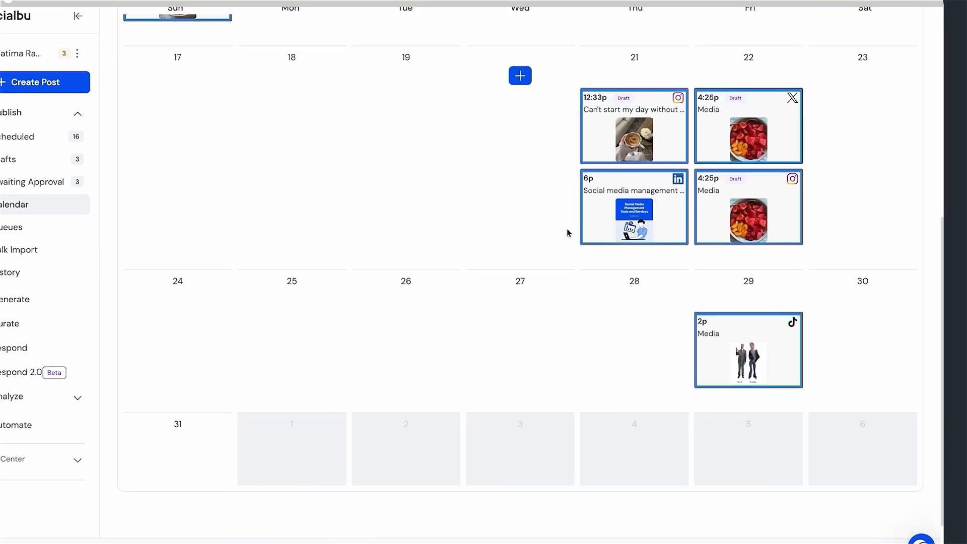
{"action": "scroll", "coordinate": [566, 233], "scroll_direction": "up", "scroll_amount": 9}
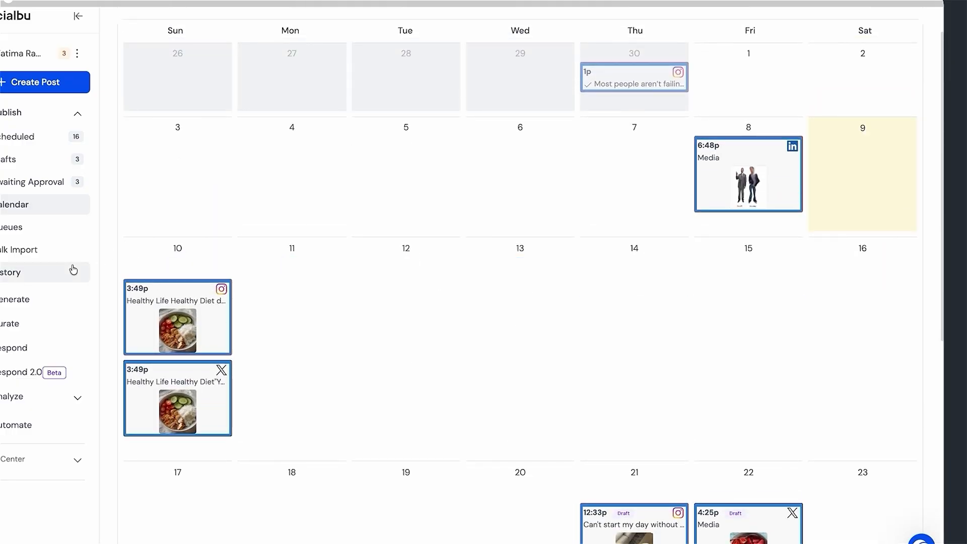